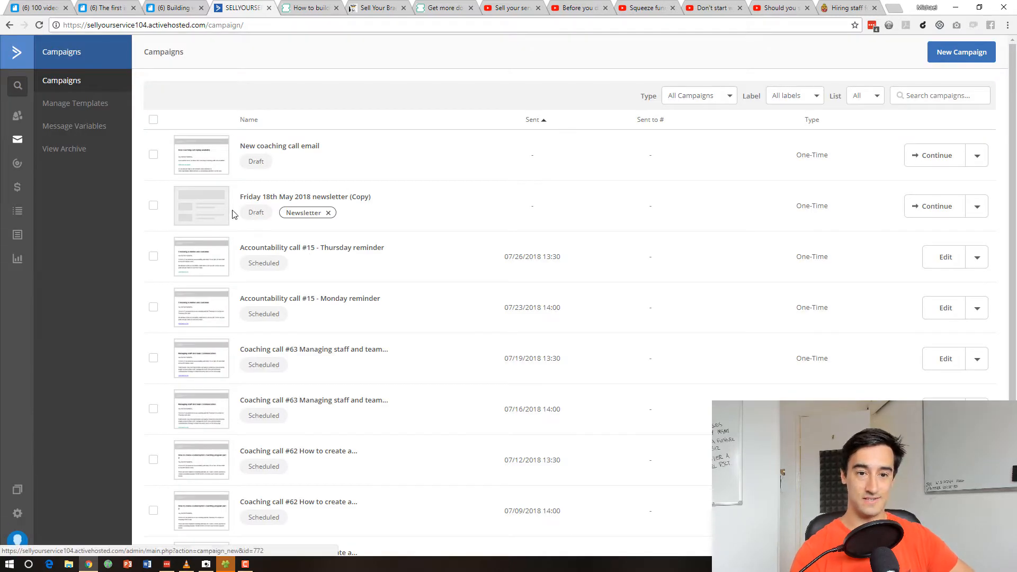
- Rename the draft copy of the Friday 18th May newsletter "Friday 25th May 2018 newsletter" and continue past list selection to the email design
{"action": "left_click", "coordinate": [942, 206]}
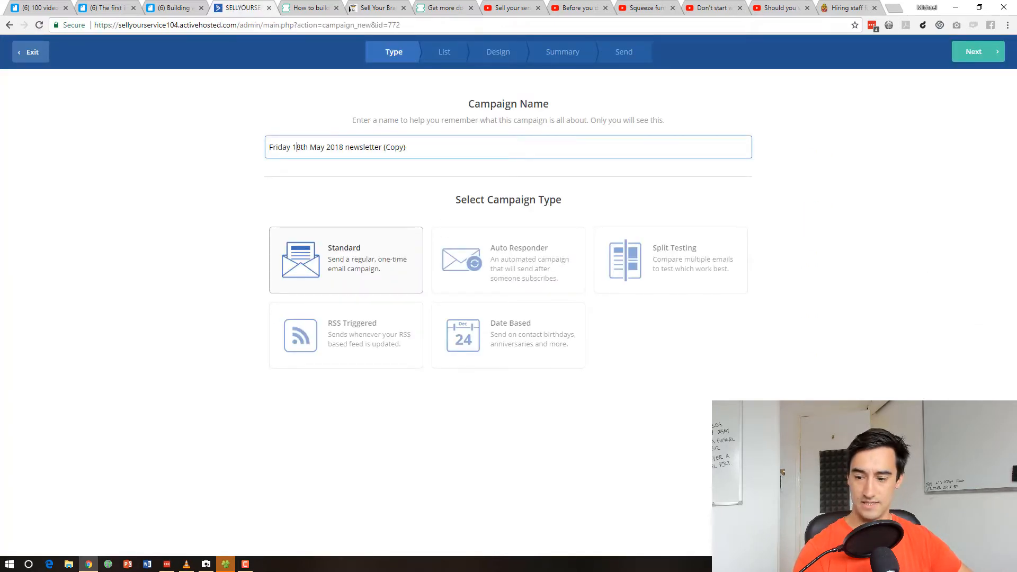
{"action": "left_click", "coordinate": [303, 144]}
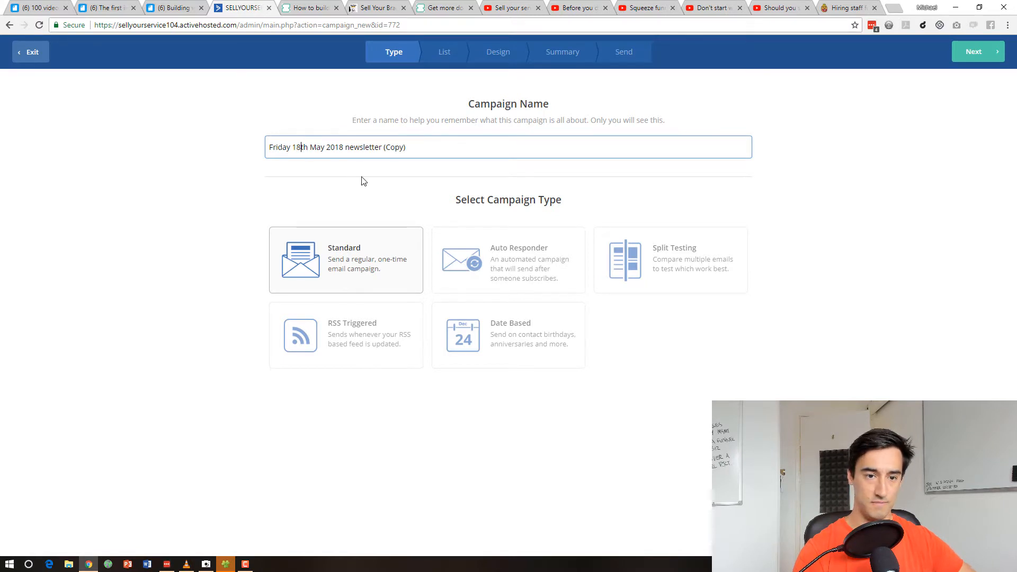
{"action": "key", "text": "BackSpace"}
{"action": "key", "text": "BackSpace"}
{"action": "type", "text": "25"}
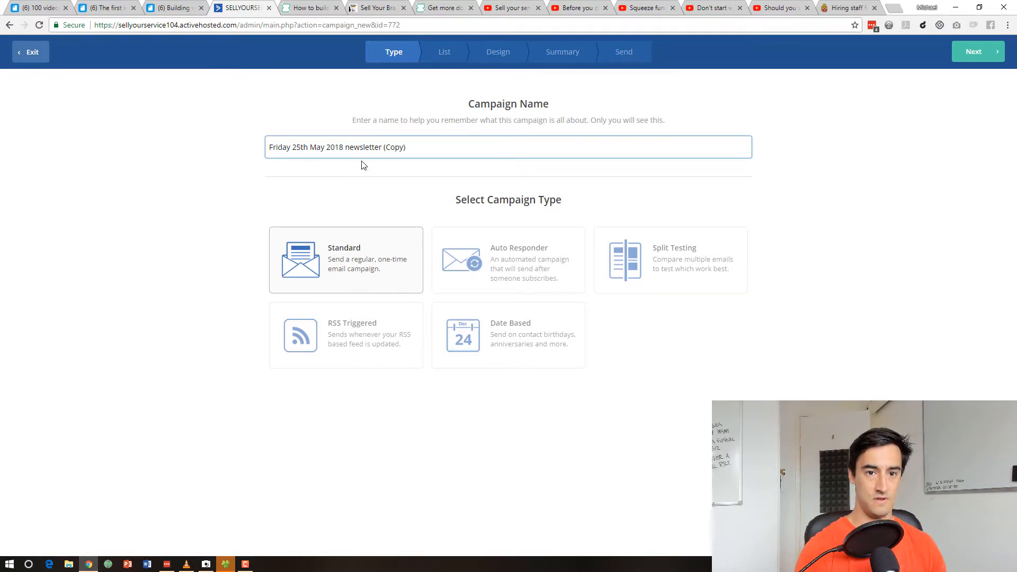
{"action": "left_click_drag", "start_coordinate": [385, 148], "coordinate": [462, 141]}
{"action": "key", "text": "BackSpace"}
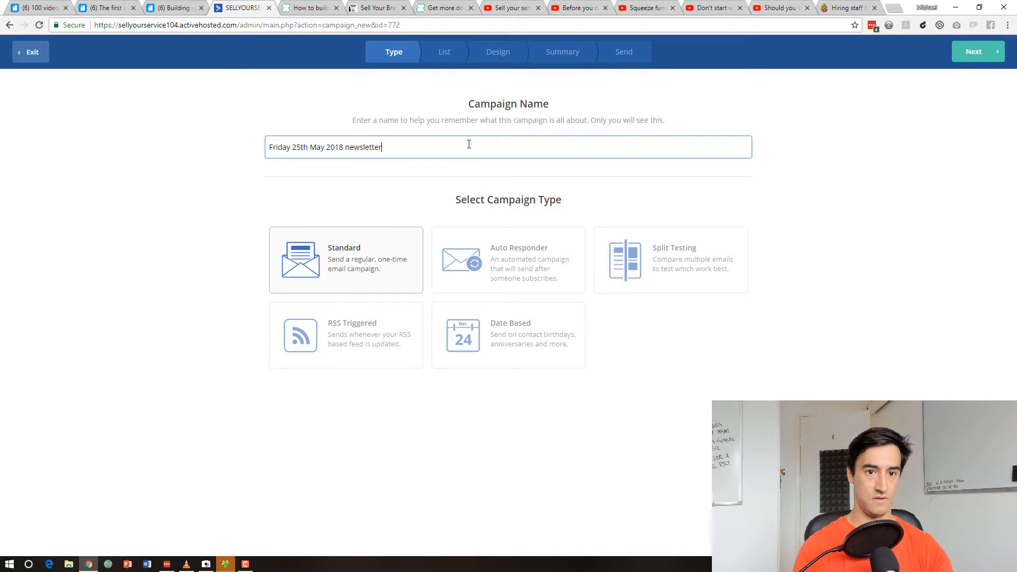
{"action": "left_click", "coordinate": [963, 52]}
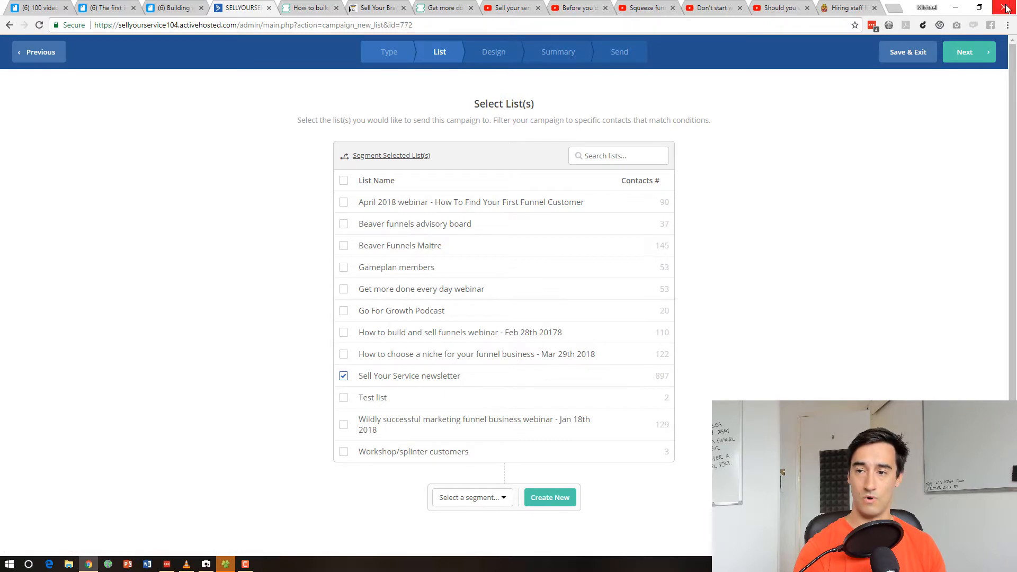
{"action": "left_click", "coordinate": [974, 57]}
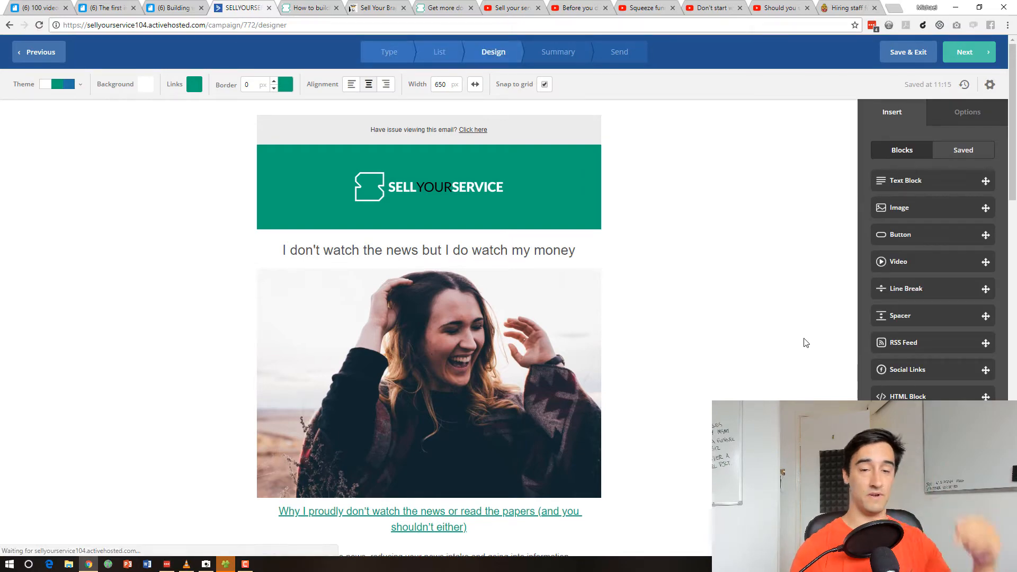
- Review the newsletter template from the headline and main image through the weekly content items to the footer
{"action": "scroll", "coordinate": [805, 342], "scroll_direction": "down", "scroll_amount": 15}
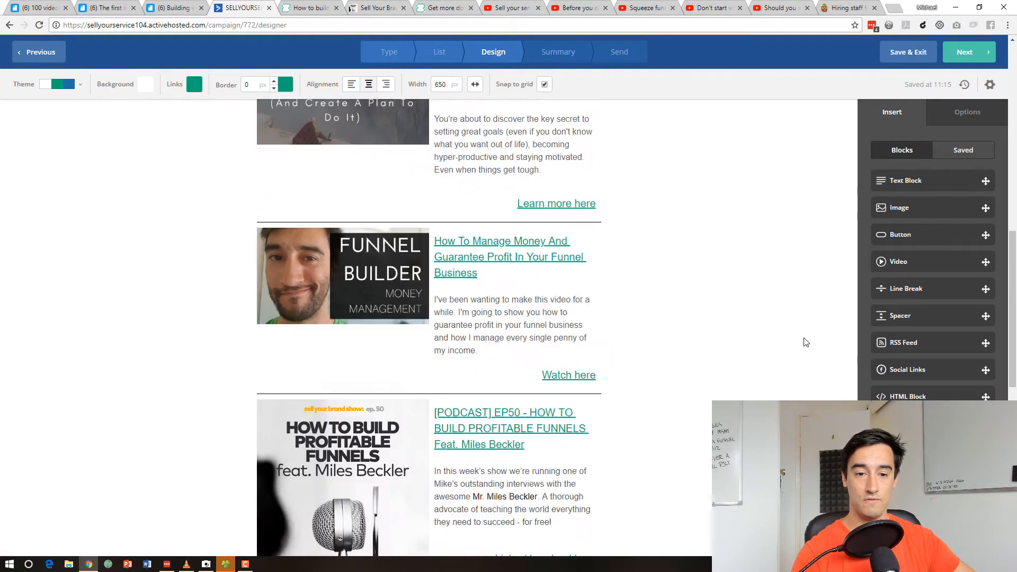
{"action": "scroll", "coordinate": [811, 344], "scroll_direction": "up", "scroll_amount": 15}
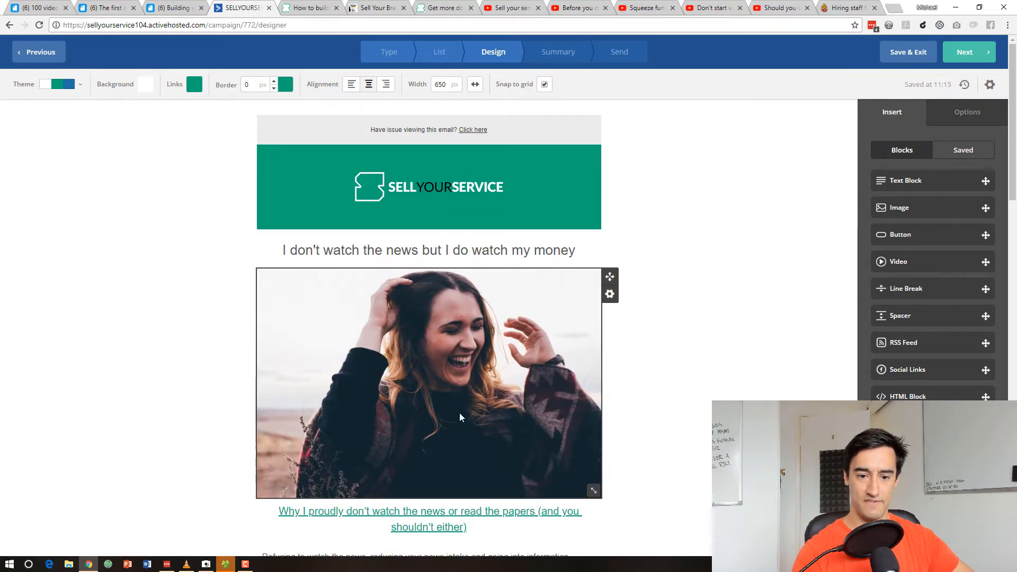
{"action": "scroll", "coordinate": [459, 412], "scroll_direction": "down", "scroll_amount": 2}
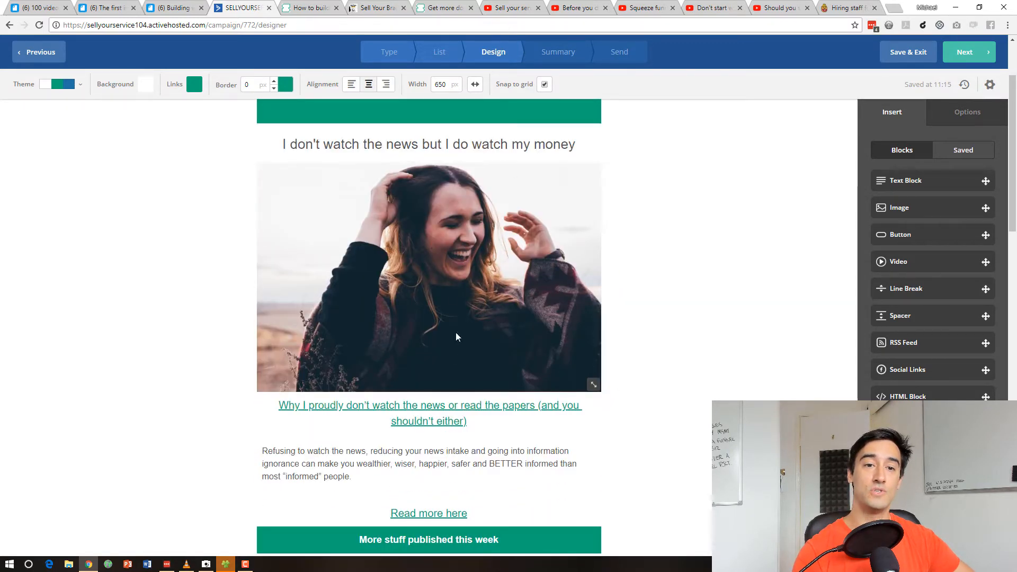
{"action": "left_click_drag", "start_coordinate": [305, 144], "coordinate": [269, 131]}
{"action": "left_click", "coordinate": [690, 238]}
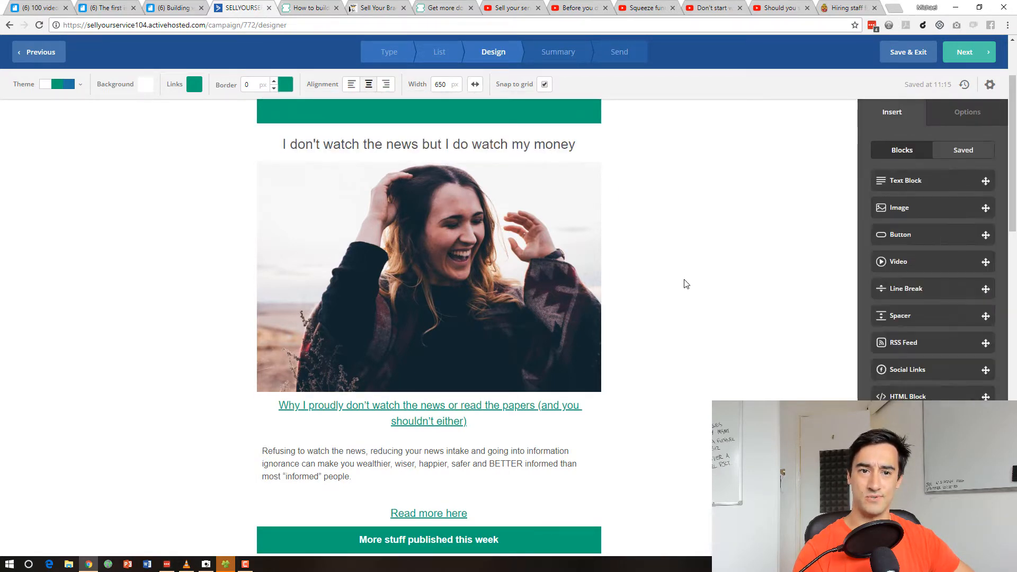
{"action": "scroll", "coordinate": [500, 231], "scroll_direction": "up", "scroll_amount": 2}
{"action": "scroll", "coordinate": [672, 324], "scroll_direction": "down", "scroll_amount": 9}
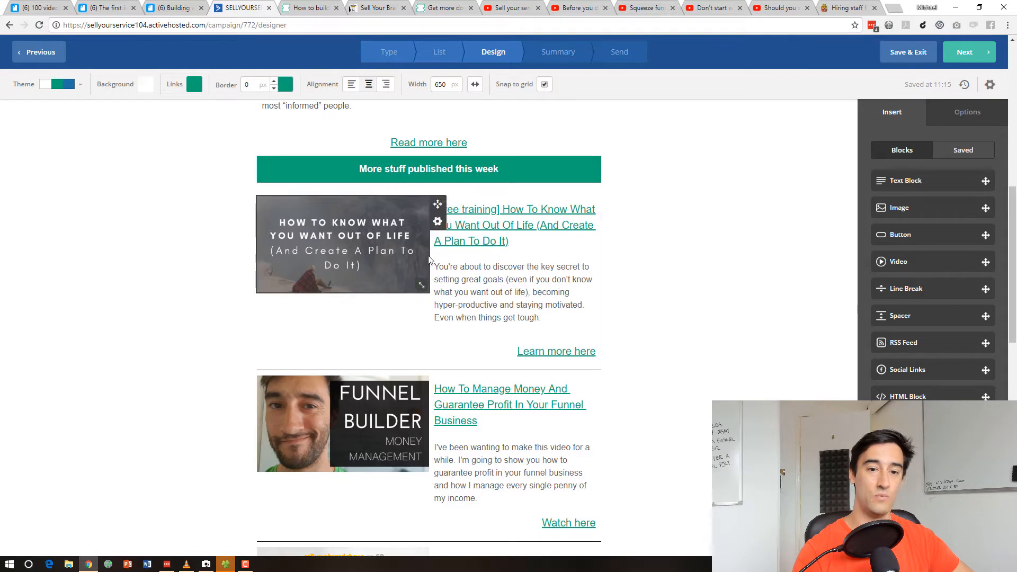
{"action": "scroll", "coordinate": [452, 257], "scroll_direction": "down", "scroll_amount": 4}
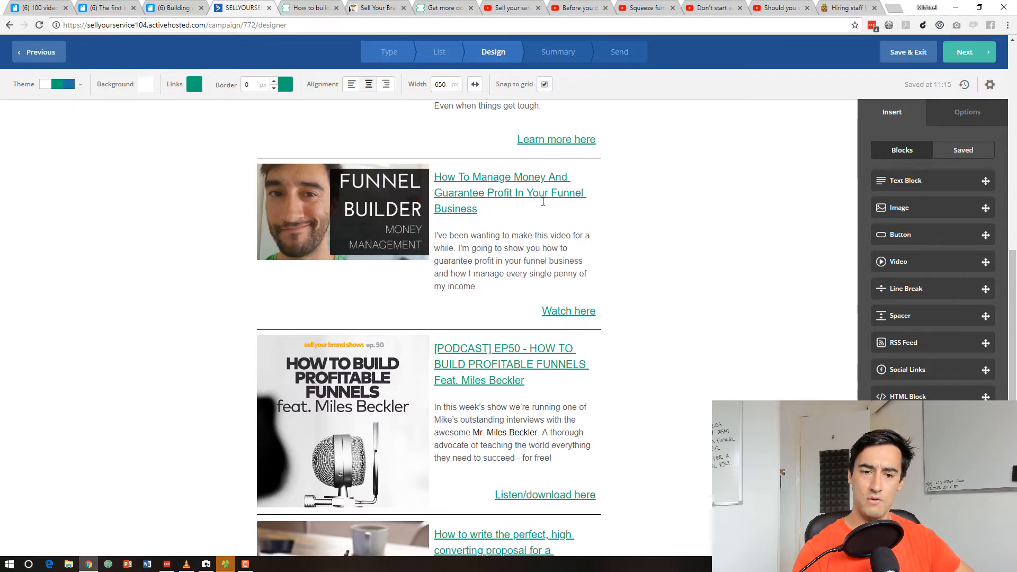
{"action": "scroll", "coordinate": [429, 204], "scroll_direction": "down", "scroll_amount": 3}
{"action": "scroll", "coordinate": [401, 246], "scroll_direction": "down", "scroll_amount": 3}
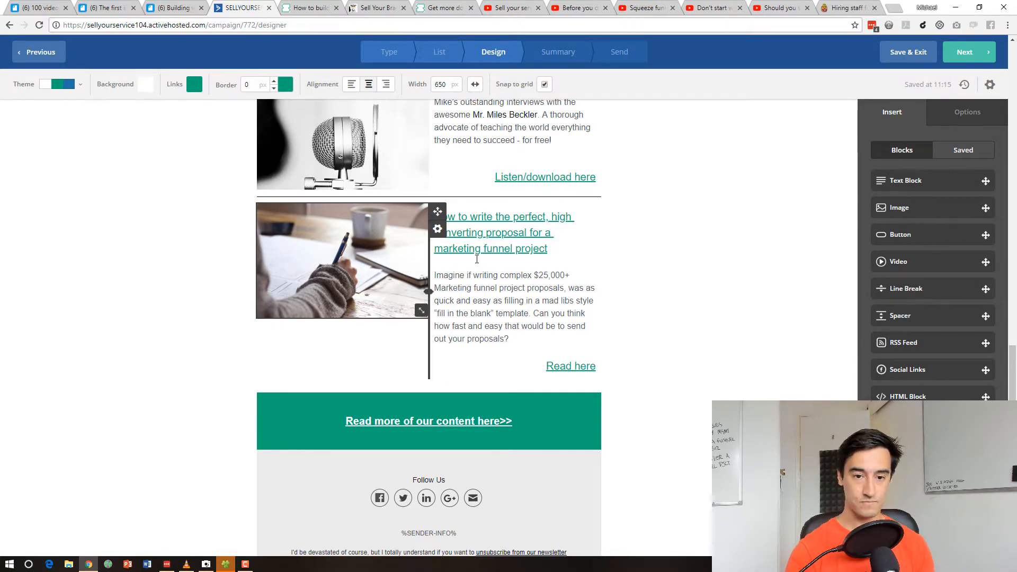
{"action": "scroll", "coordinate": [419, 249], "scroll_direction": "up", "scroll_amount": 6}
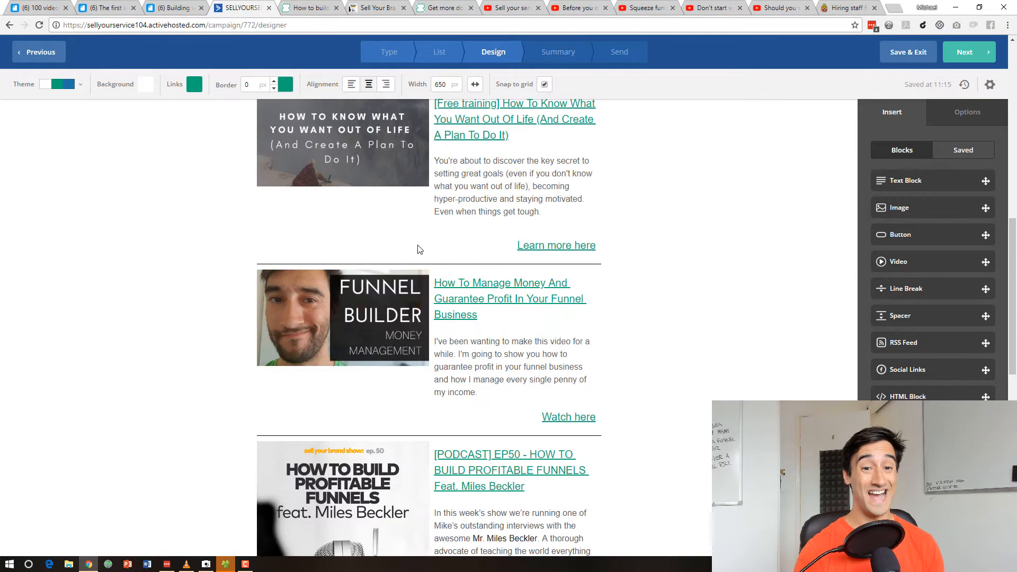
{"action": "scroll", "coordinate": [419, 249], "scroll_direction": "up", "scroll_amount": 10}
{"action": "scroll", "coordinate": [462, 238], "scroll_direction": "down", "scroll_amount": 1}
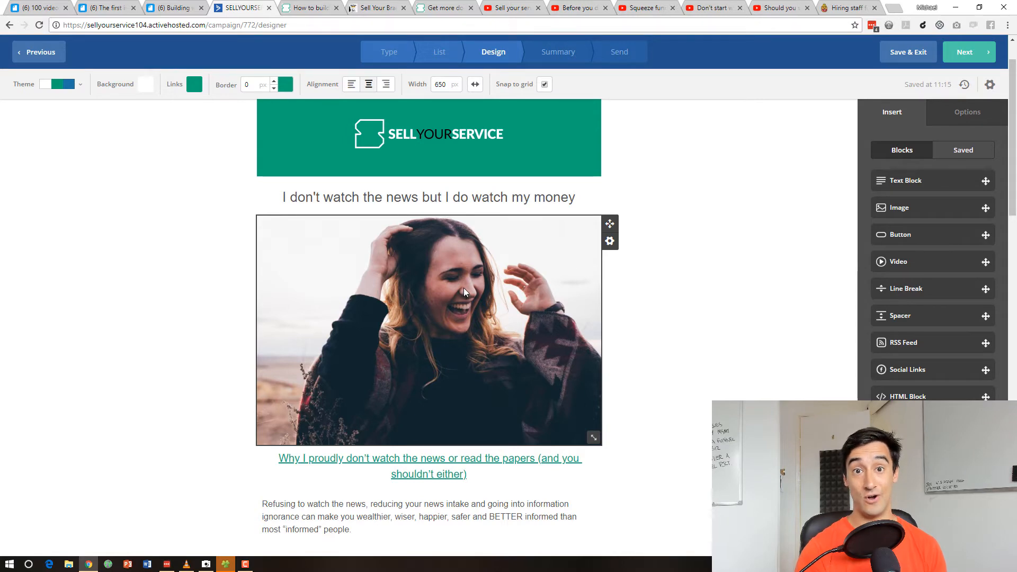
{"action": "scroll", "coordinate": [466, 283], "scroll_direction": "up", "scroll_amount": 1}
- Copy the title "How to build high converting webinar funnels" from the blog post page
{"action": "key", "text": "ctrl+Tab"}
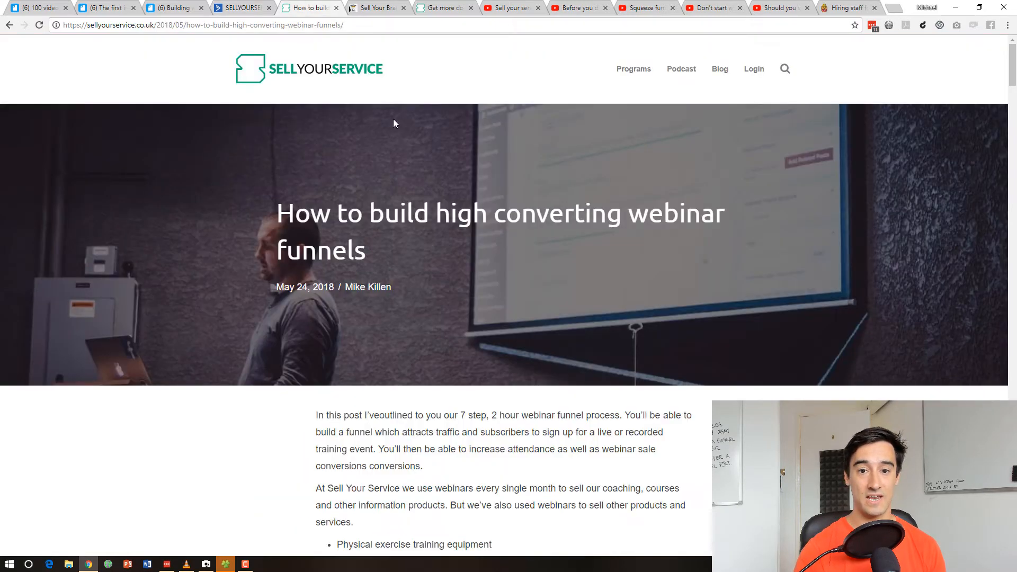
{"action": "left_click_drag", "start_coordinate": [382, 247], "coordinate": [271, 217]}
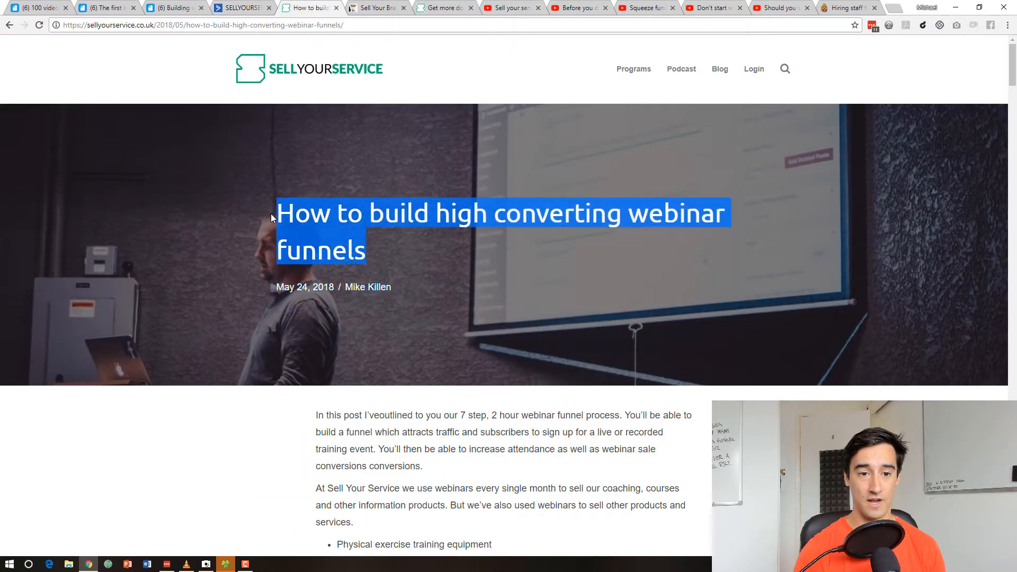
{"action": "right_click", "coordinate": [323, 222]}
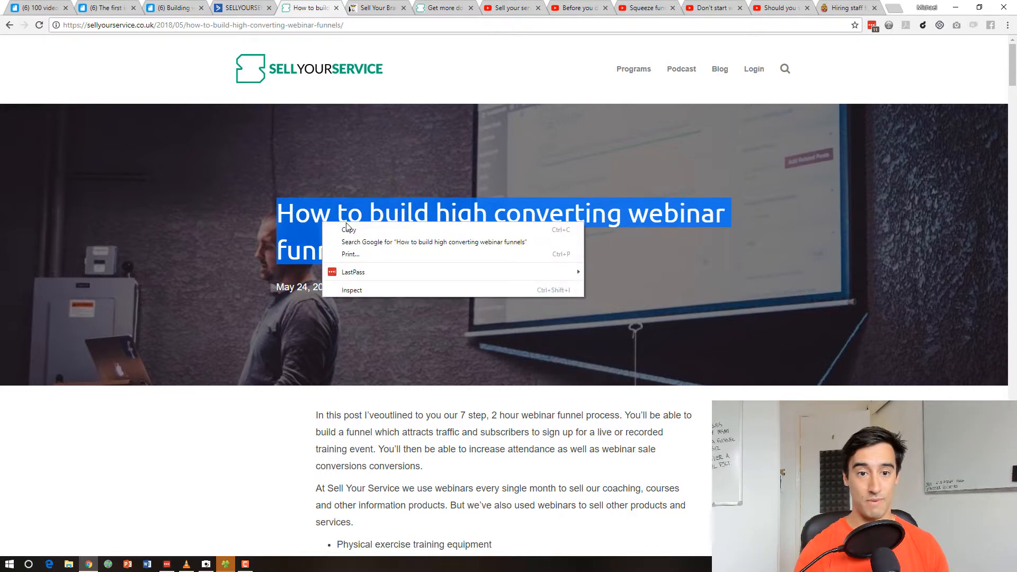
{"action": "left_click", "coordinate": [347, 232]}
- Replace the linked headline below the newsletter's main image with the copied post title, pasted as plain text
{"action": "left_click", "coordinate": [241, 8]}
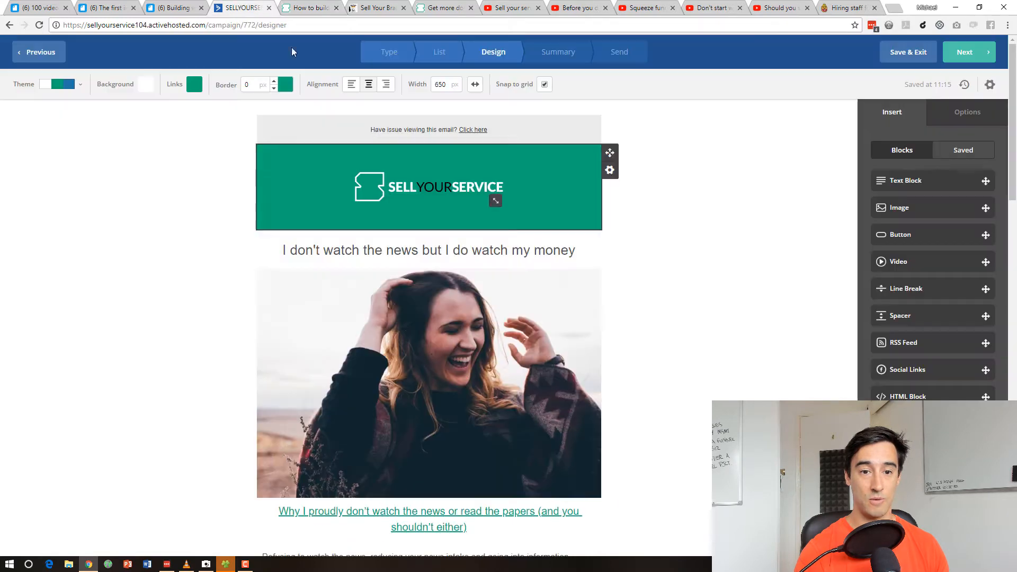
{"action": "scroll", "coordinate": [504, 410], "scroll_direction": "down", "scroll_amount": 1}
{"action": "right_click", "coordinate": [490, 421]}
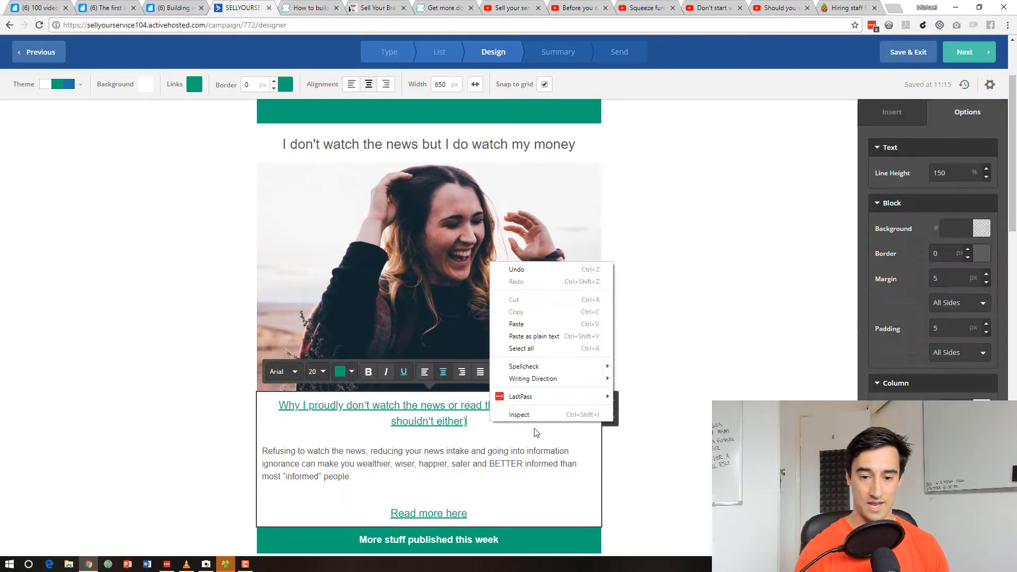
{"action": "left_click", "coordinate": [532, 336]}
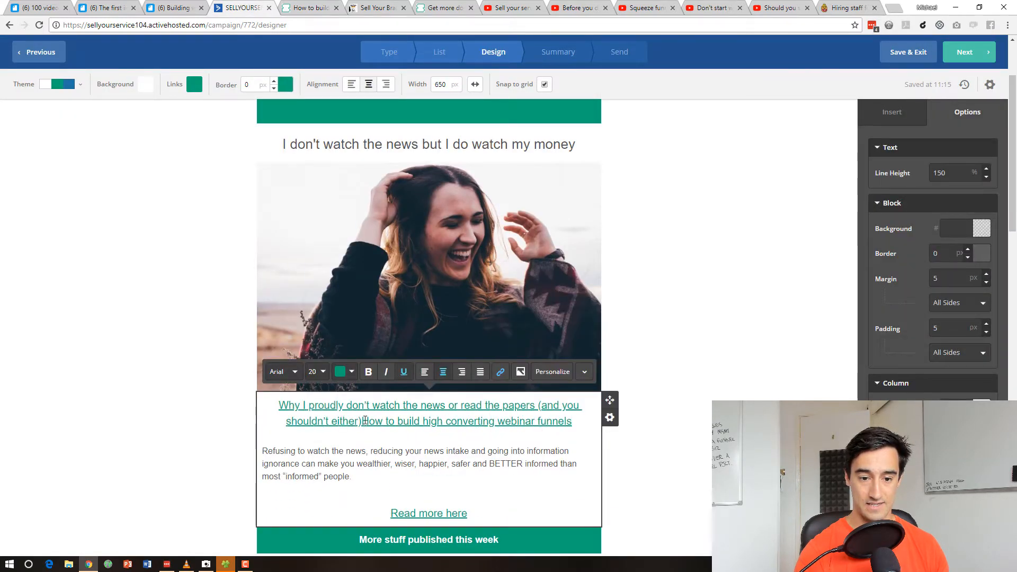
{"action": "left_click_drag", "start_coordinate": [270, 407], "coordinate": [362, 422]}
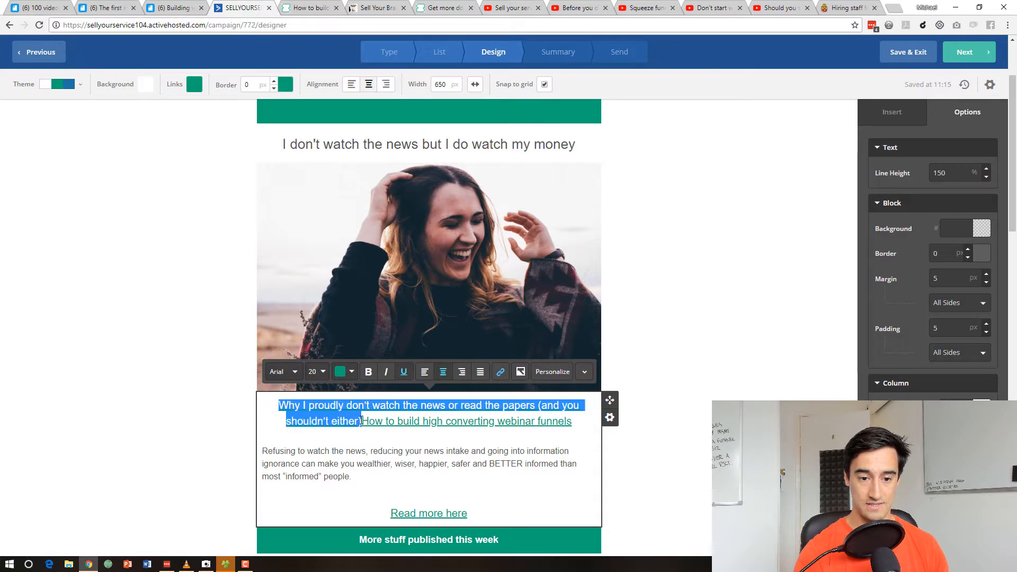
{"action": "key", "text": "BackSpace"}
- Copy the opening paragraph of the webinar funnels blog post
{"action": "left_click", "coordinate": [313, 8]}
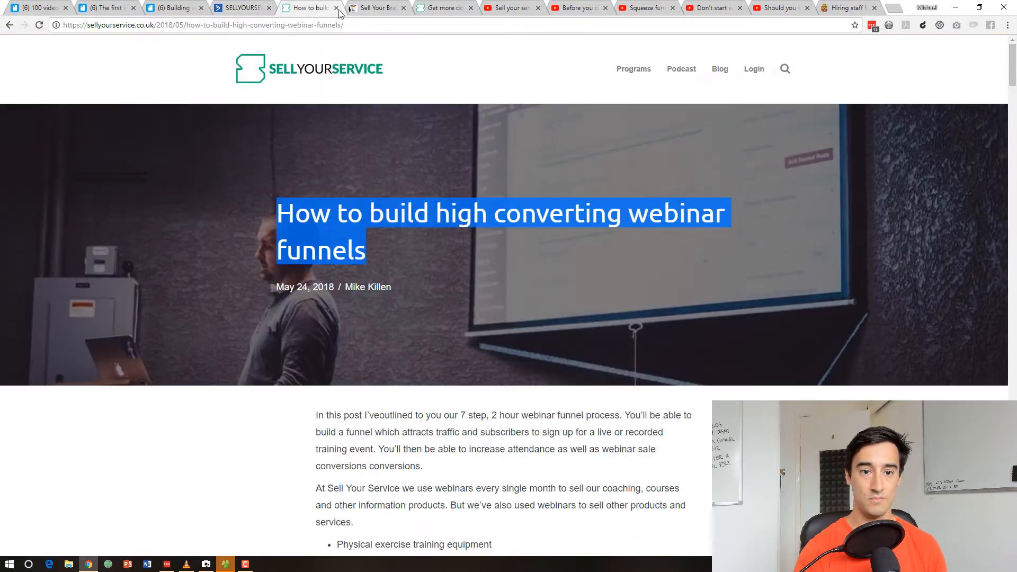
{"action": "scroll", "coordinate": [410, 377], "scroll_direction": "down", "scroll_amount": 1}
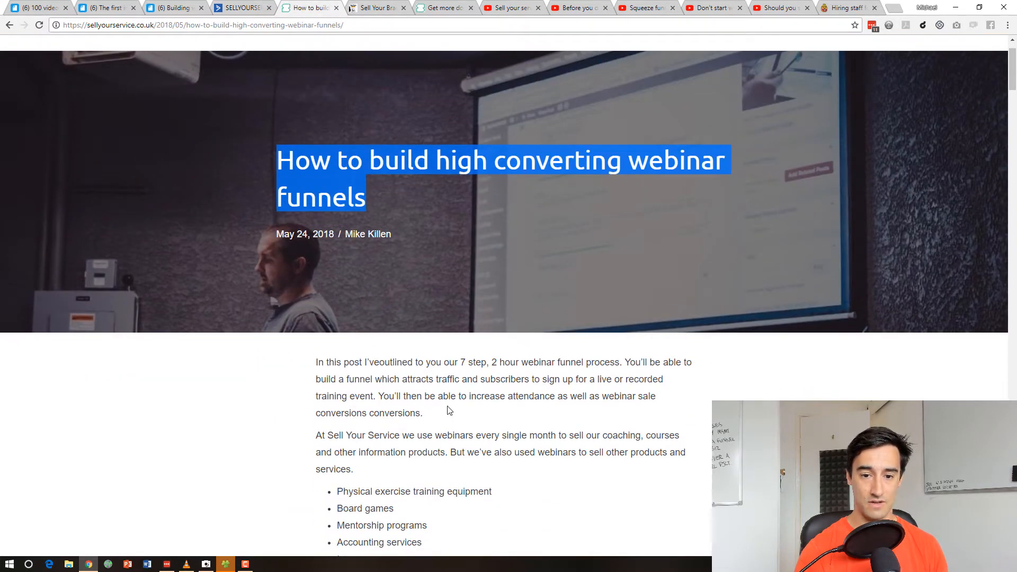
{"action": "left_click_drag", "start_coordinate": [447, 406], "coordinate": [361, 391]}
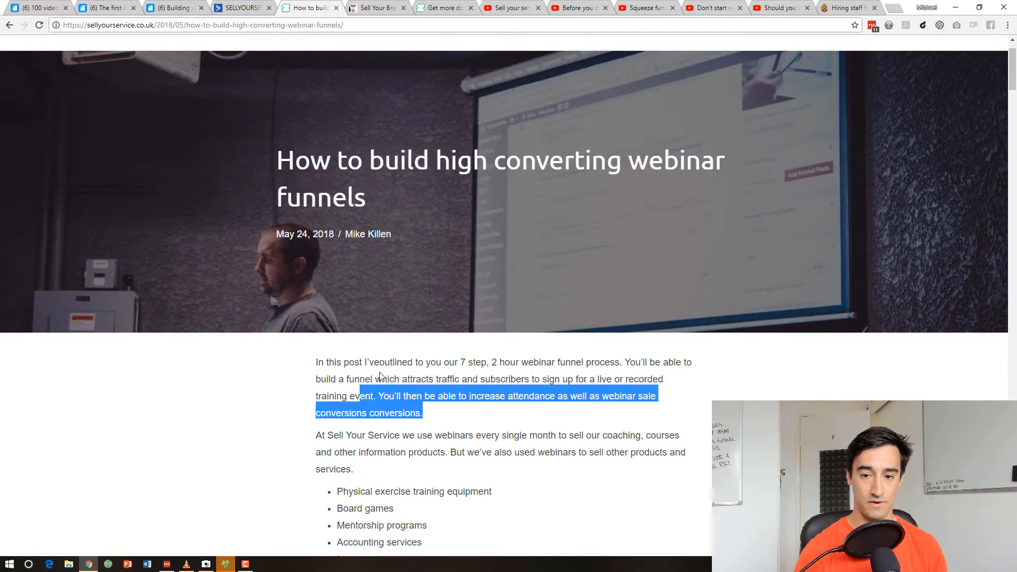
{"action": "left_click", "coordinate": [381, 374]}
{"action": "left_click_drag", "start_coordinate": [433, 417], "coordinate": [283, 364]}
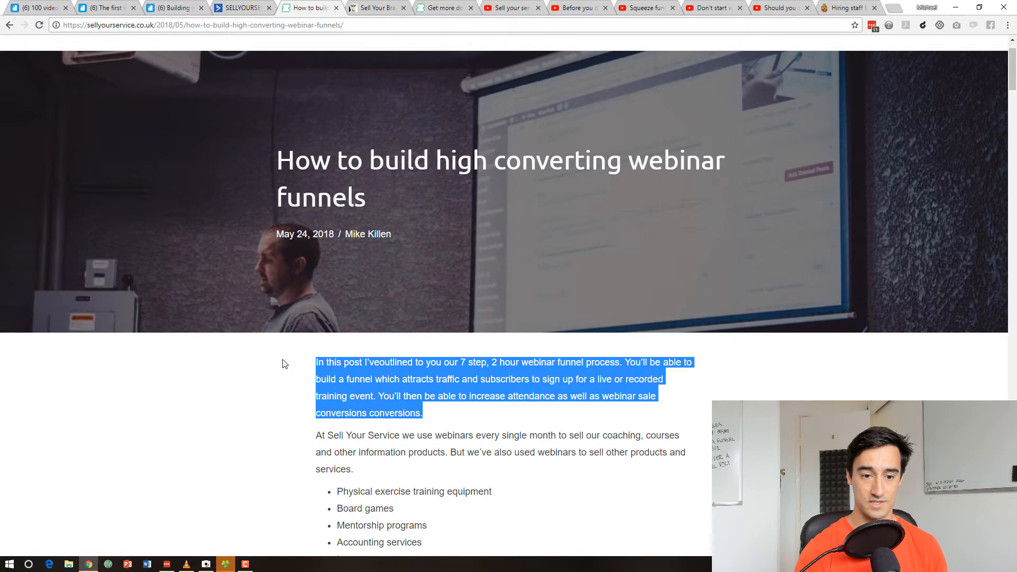
{"action": "right_click", "coordinate": [335, 370]}
{"action": "left_click", "coordinate": [350, 377]}
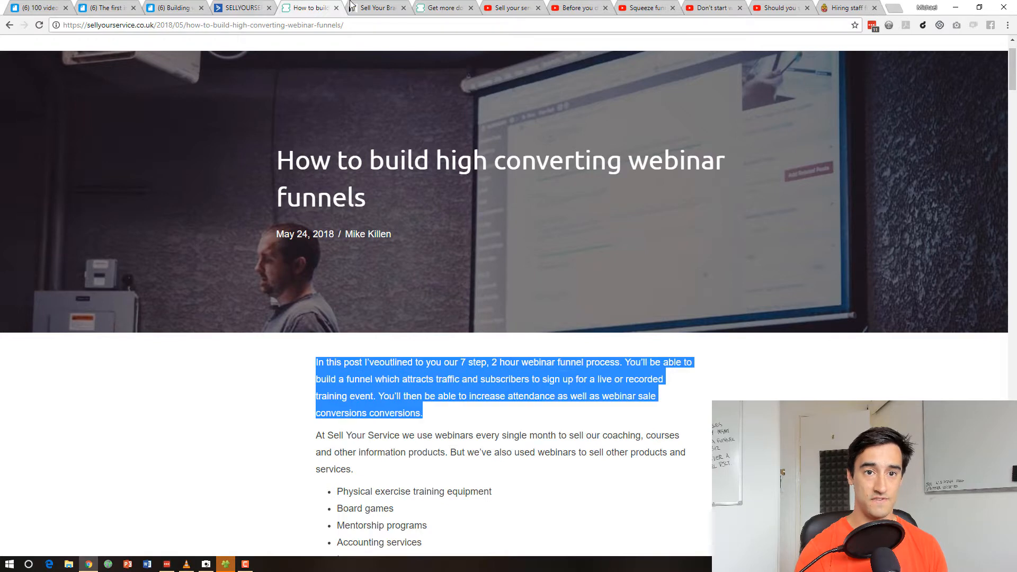
- Replace the summary under the newsletter's webinar headline with the copied paragraph as plain text, correcting "I'veoutlined" to "I've outlined"
{"action": "left_click", "coordinate": [363, 6]}
{"action": "left_click", "coordinate": [261, 5]}
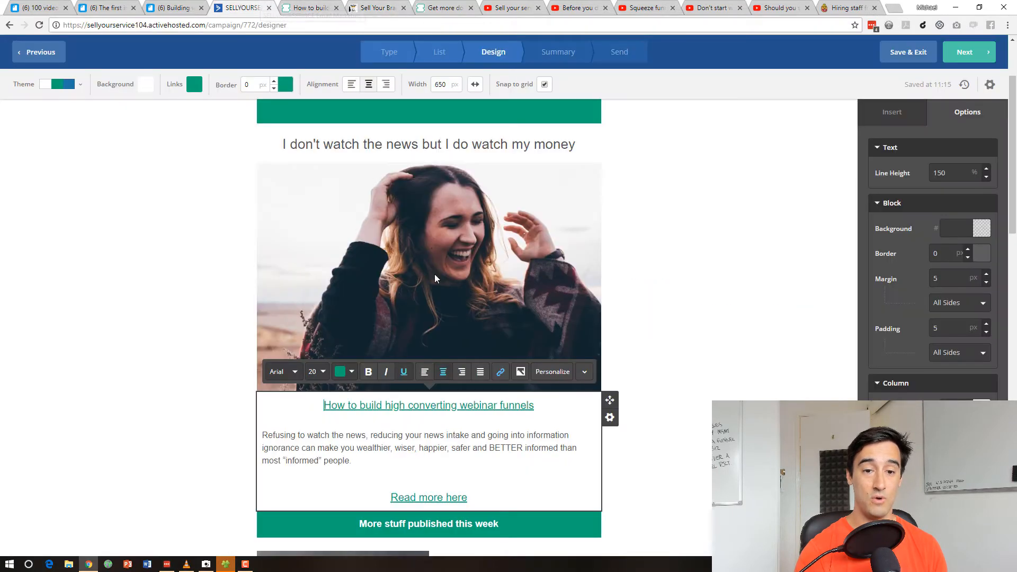
{"action": "left_click_drag", "start_coordinate": [373, 469], "coordinate": [192, 437]}
{"action": "right_click", "coordinate": [299, 454]}
{"action": "left_click", "coordinate": [389, 463]}
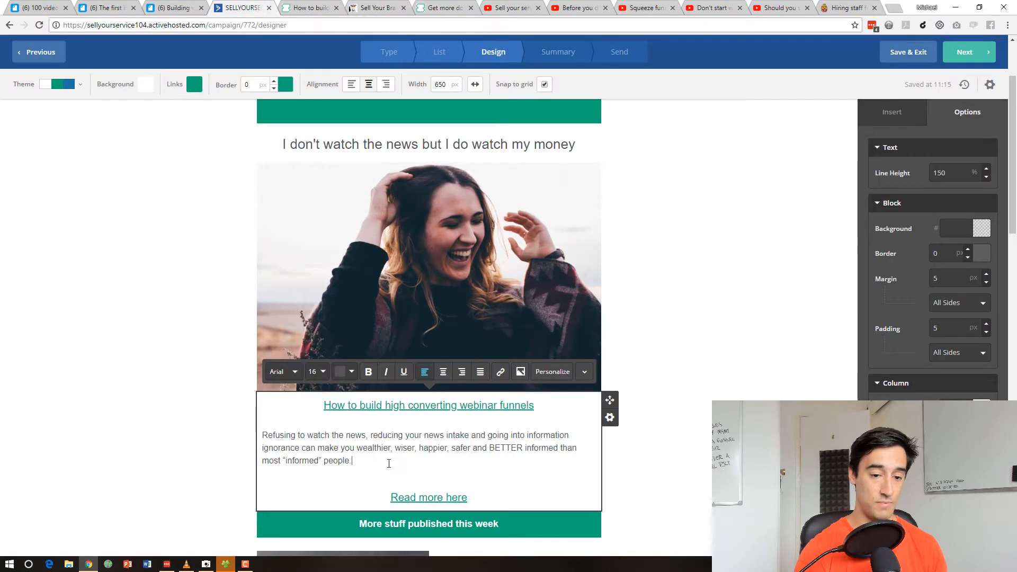
{"action": "right_click", "coordinate": [389, 463]}
{"action": "left_click", "coordinate": [452, 377]}
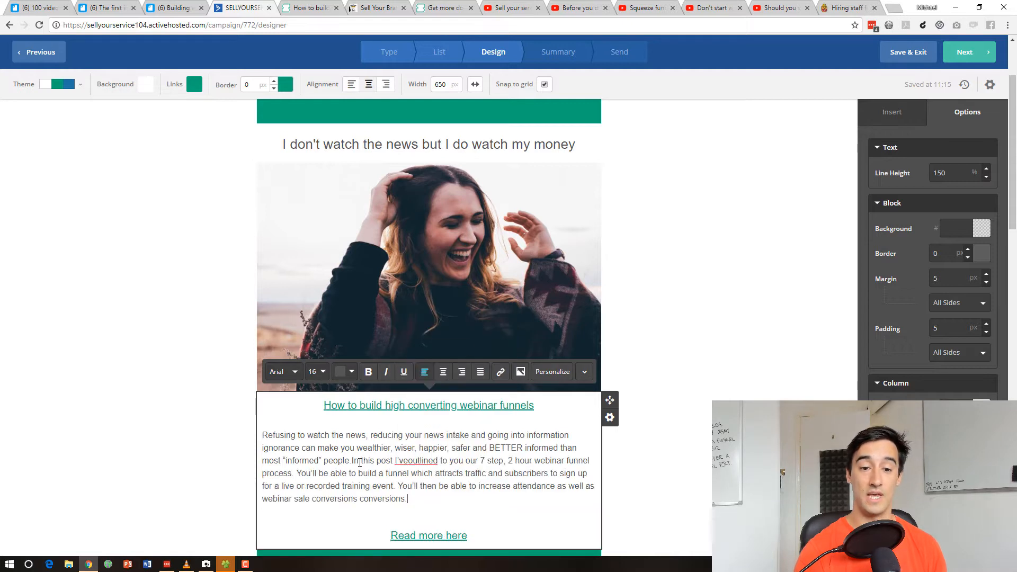
{"action": "left_click_drag", "start_coordinate": [352, 461], "coordinate": [252, 437]}
{"action": "left_click", "coordinate": [367, 450]}
{"action": "key", "text": "BackSpace"}
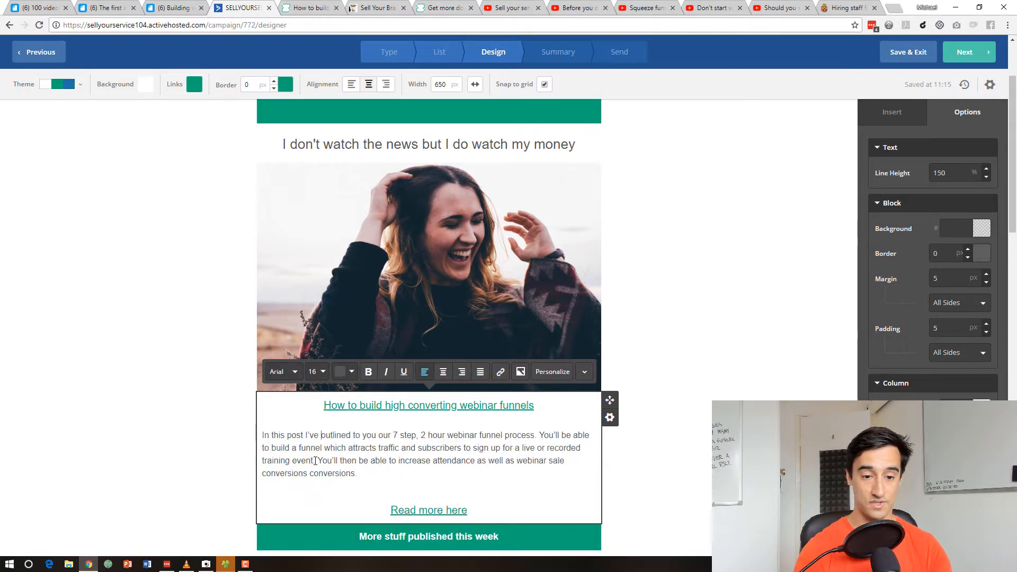
- Split the webinar post summary into three separate paragraphs, one per sentence, separated by blank lines
{"action": "key", "text": "Return"}
{"action": "key", "text": "Return"}
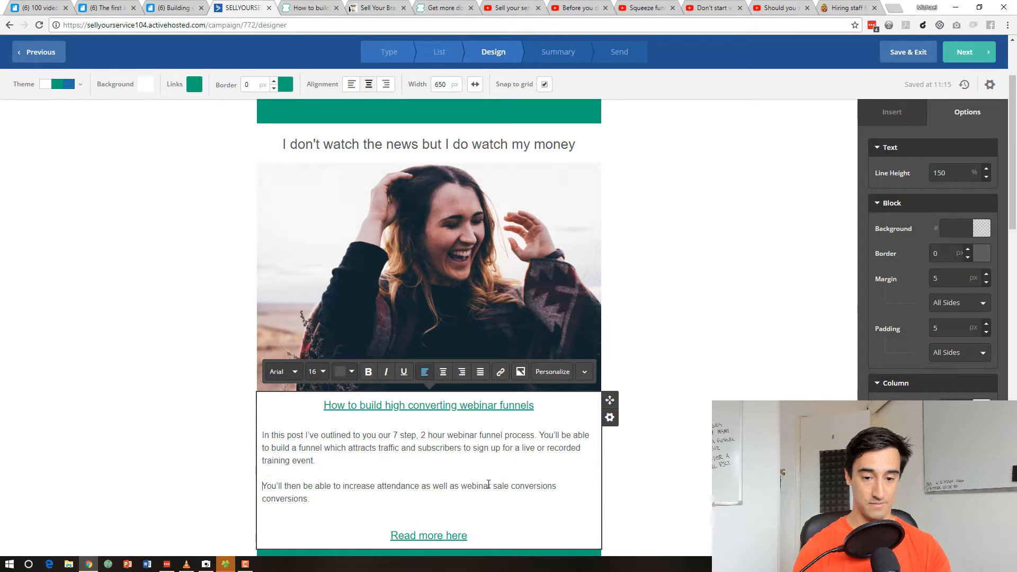
{"action": "key", "text": "BackSpace"}
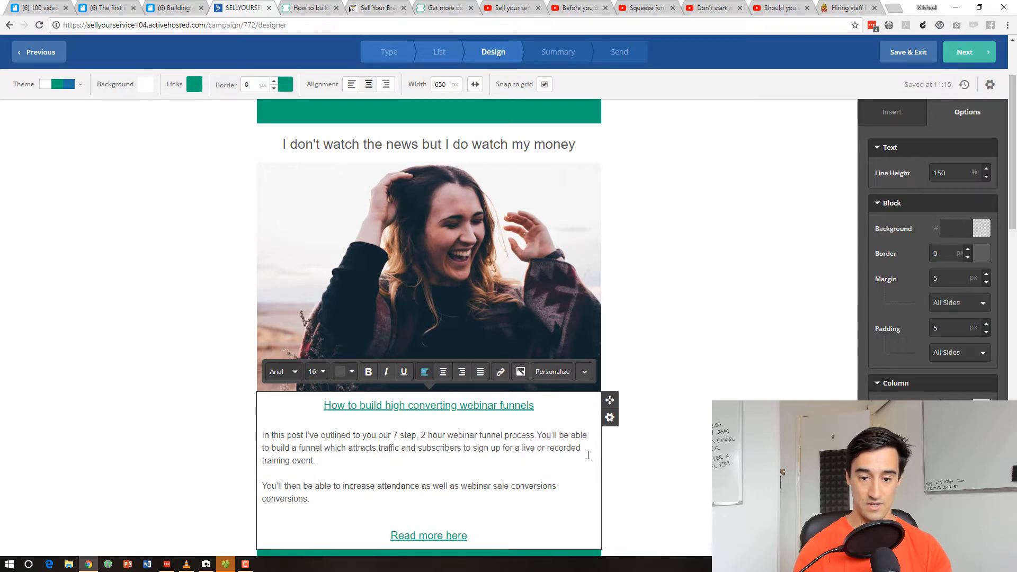
{"action": "key", "text": "Return"}
{"action": "key", "text": "Return"}
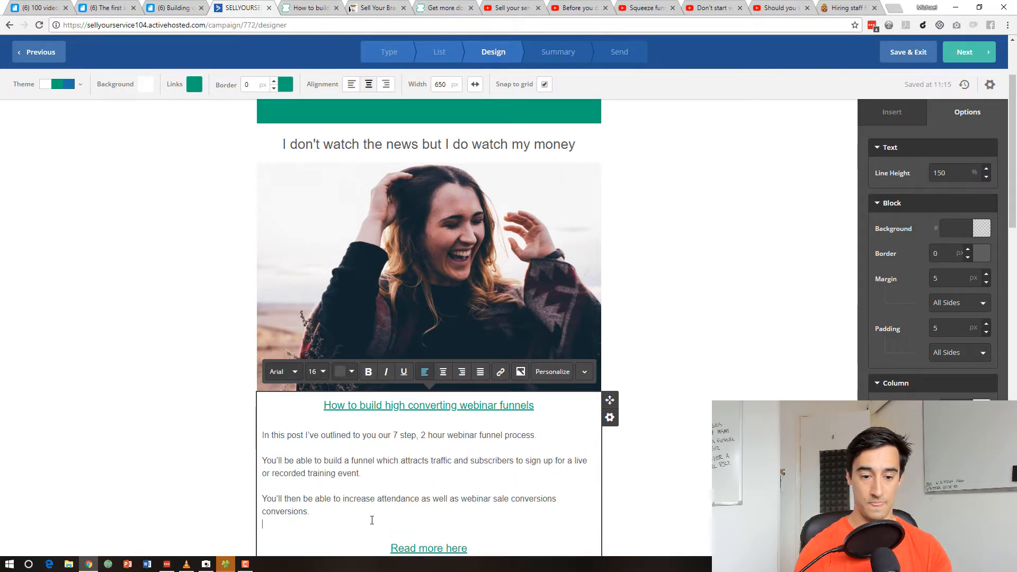
{"action": "key", "text": "BackSpace"}
{"action": "left_click", "coordinate": [731, 302]}
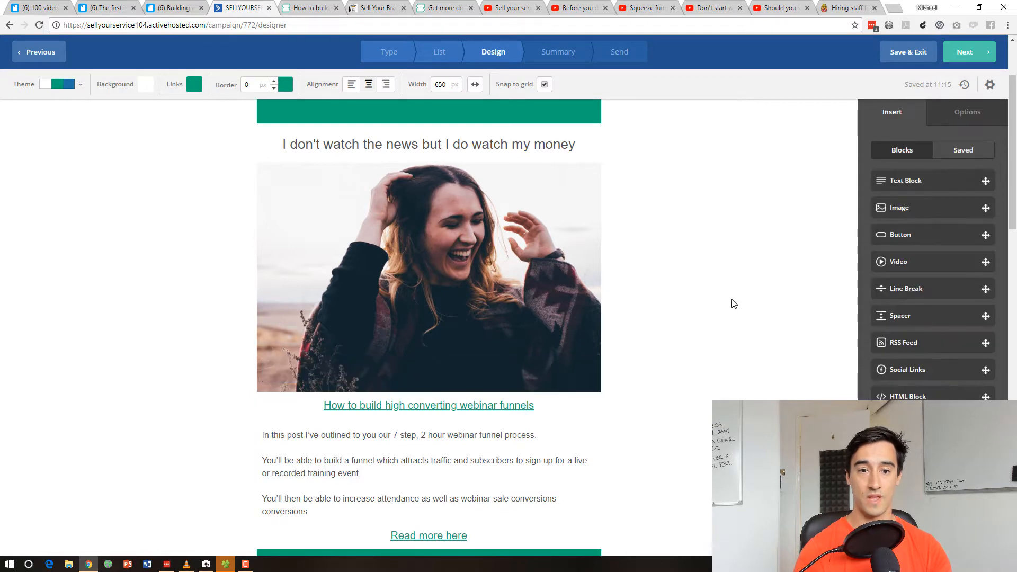
- Copy the web address of the webinar funnels blog post
{"action": "scroll", "coordinate": [734, 303], "scroll_direction": "down", "scroll_amount": 2}
{"action": "left_click", "coordinate": [309, 8]}
{"action": "left_click", "coordinate": [293, 25]}
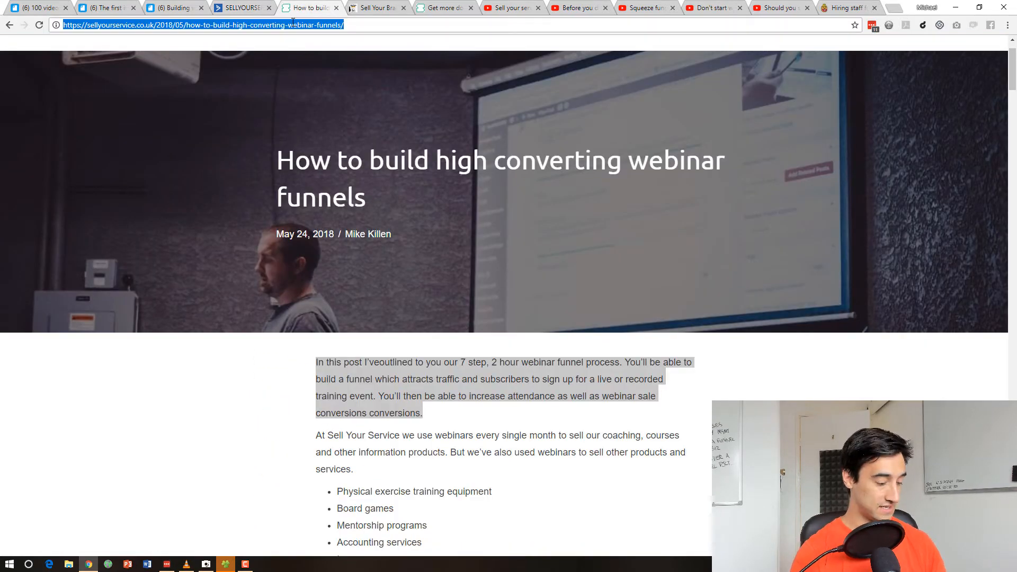
{"action": "right_click", "coordinate": [293, 24]}
{"action": "left_click", "coordinate": [315, 60]}
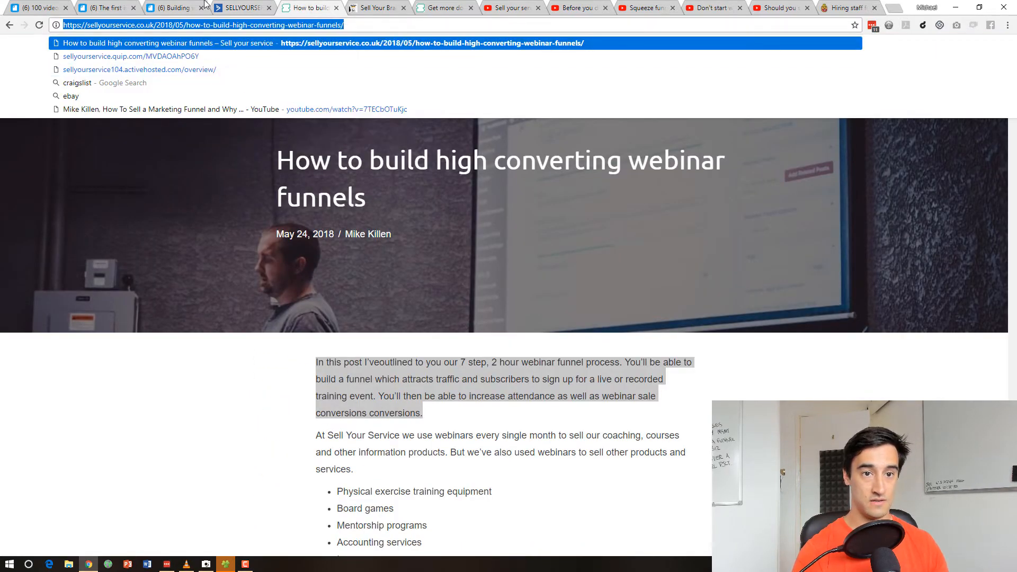
- Start adding a new image to the may_2018 folder to replace the newsletter's main image
{"action": "left_click", "coordinate": [233, 7]}
{"action": "left_click", "coordinate": [411, 225]}
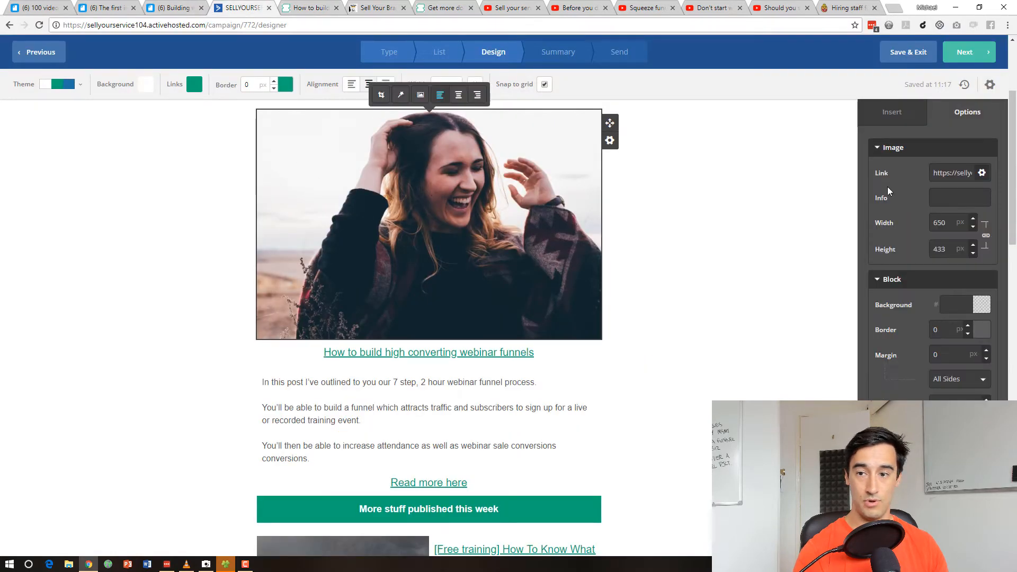
{"action": "left_click", "coordinate": [419, 96]}
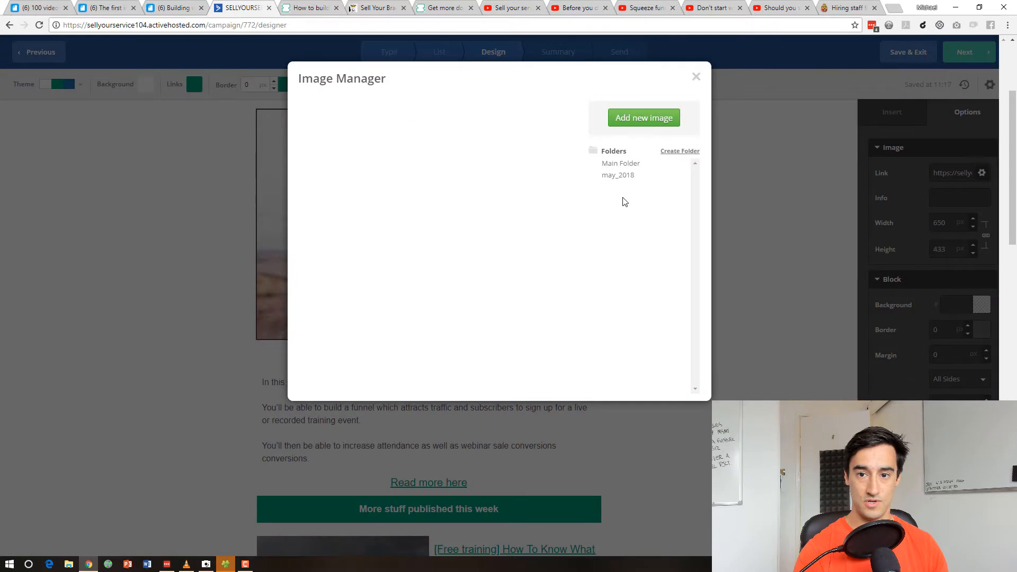
{"action": "left_click", "coordinate": [628, 175]}
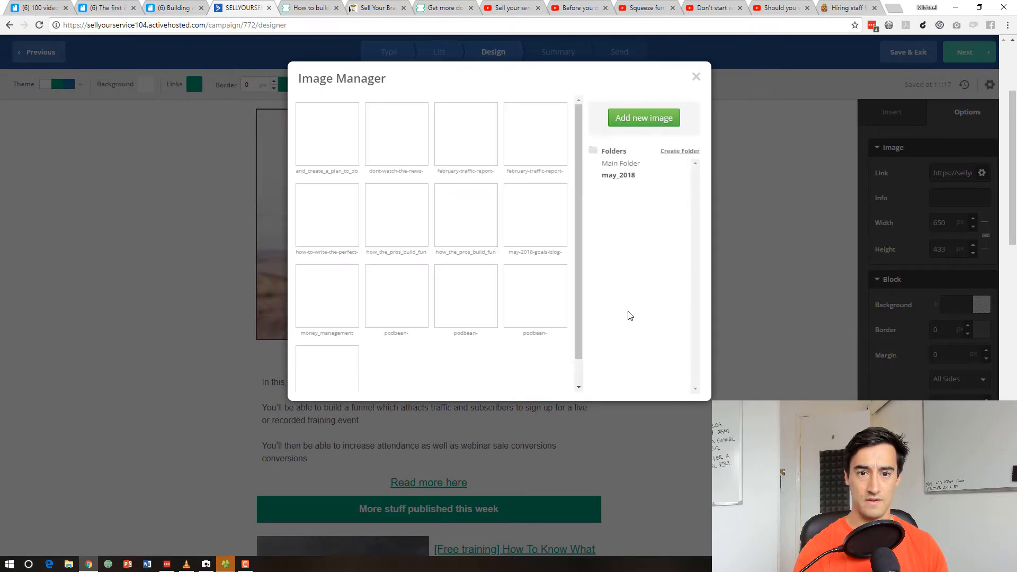
{"action": "left_click", "coordinate": [621, 124]}
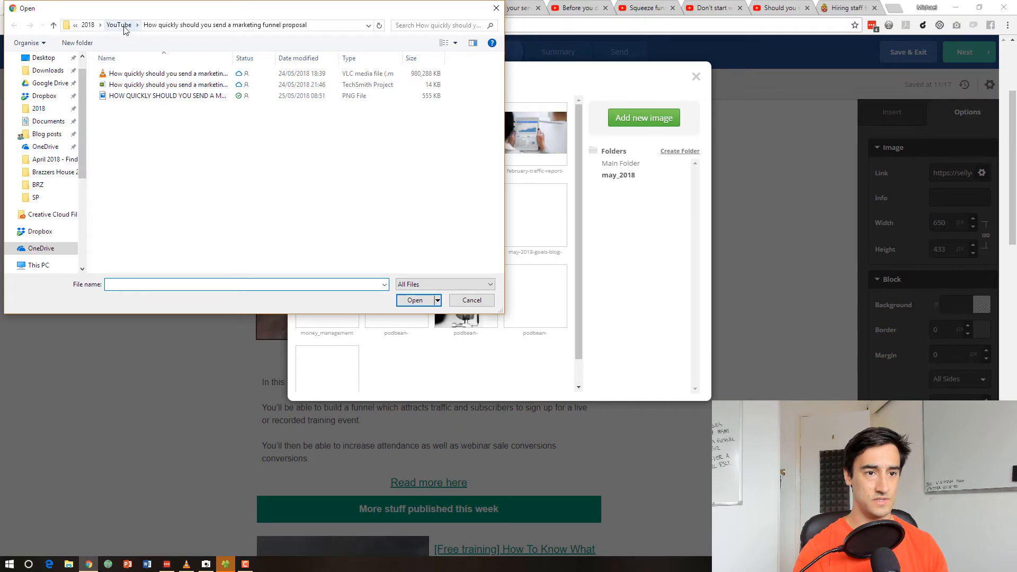
- Upload "how-to-build-high-converting-webinar-funnels -" from the "Creating a high converting webinar funnel" folder in Blog posts and choose it as the main image
{"action": "left_click", "coordinate": [88, 25]}
{"action": "left_click", "coordinate": [130, 97]}
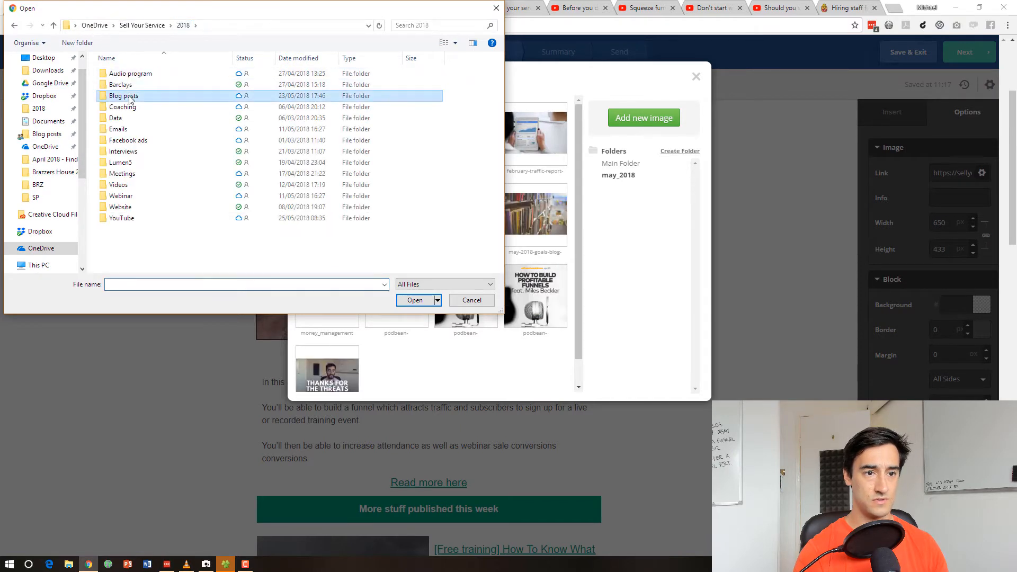
{"action": "double_click", "coordinate": [130, 97]}
{"action": "left_click", "coordinate": [328, 59]}
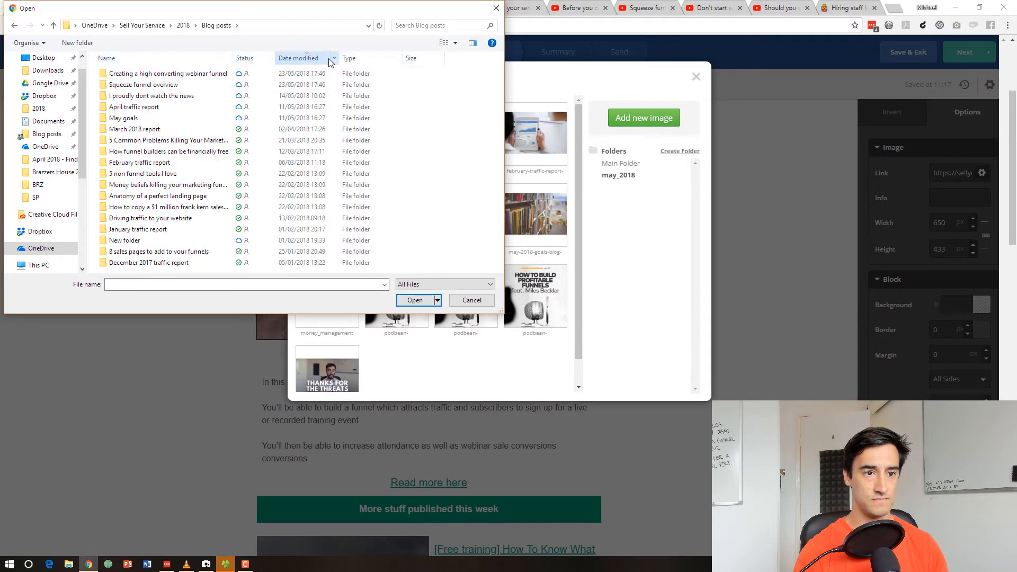
{"action": "left_click", "coordinate": [328, 58]}
{"action": "left_click", "coordinate": [329, 59]}
{"action": "left_click", "coordinate": [197, 75]}
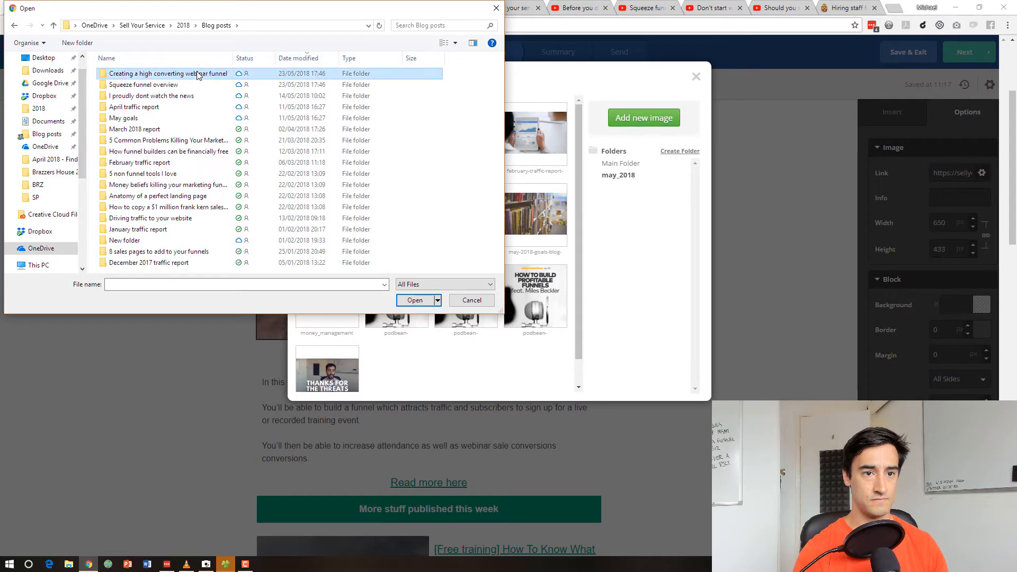
{"action": "double_click", "coordinate": [197, 75]}
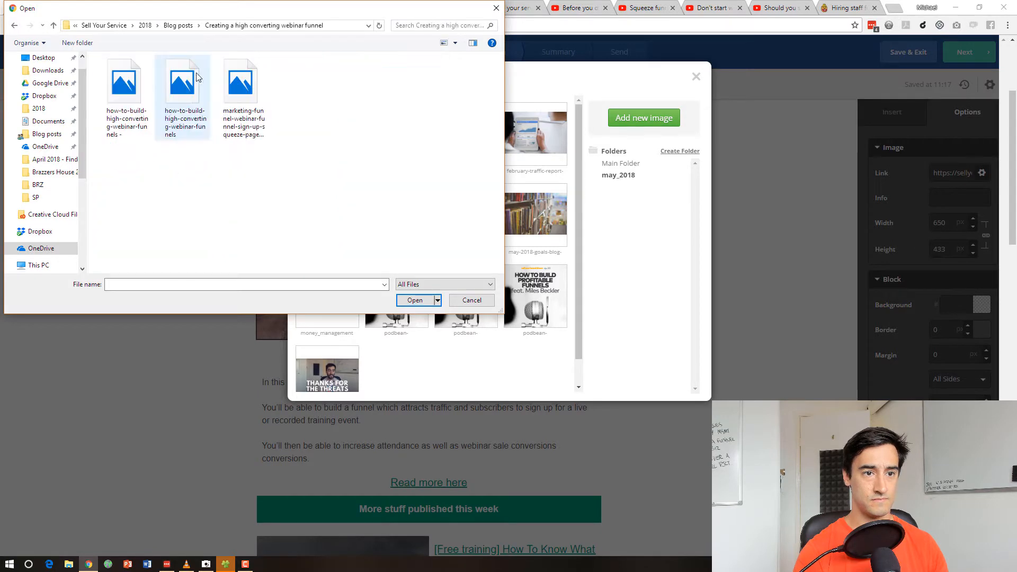
{"action": "left_click", "coordinate": [193, 136]}
{"action": "double_click", "coordinate": [134, 119]}
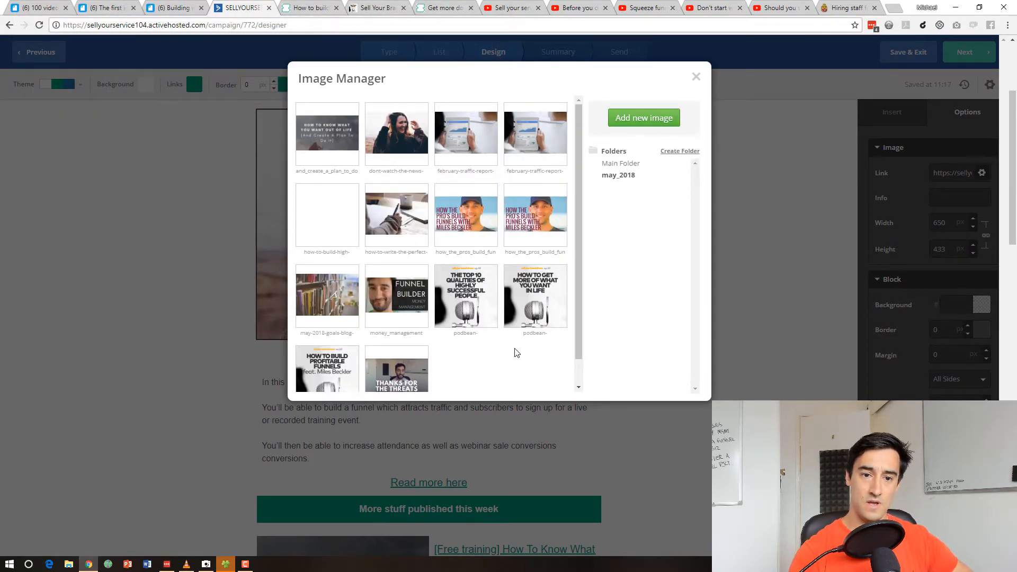
{"action": "mouse_move", "coordinate": [333, 209]}
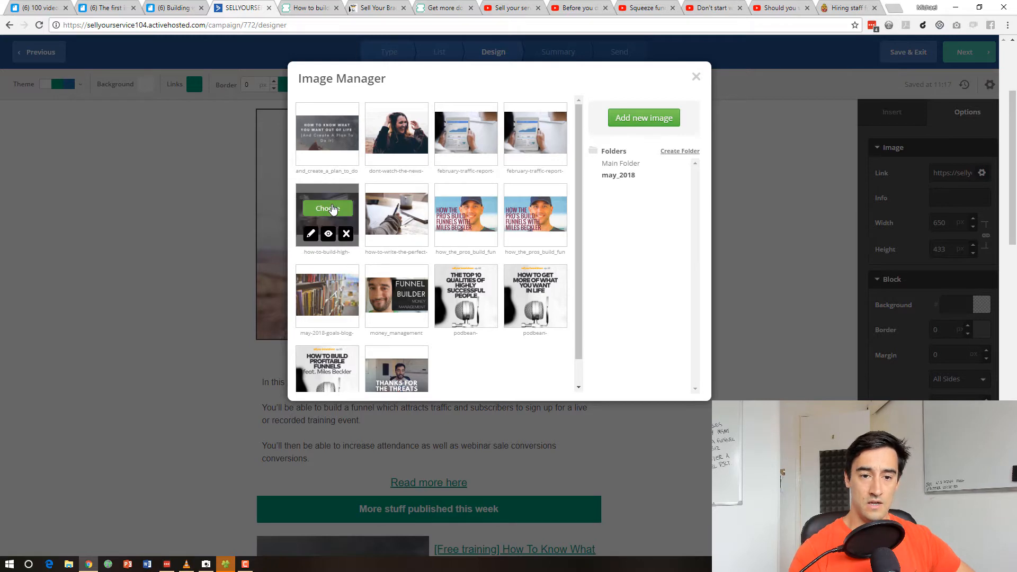
{"action": "left_click", "coordinate": [326, 209]}
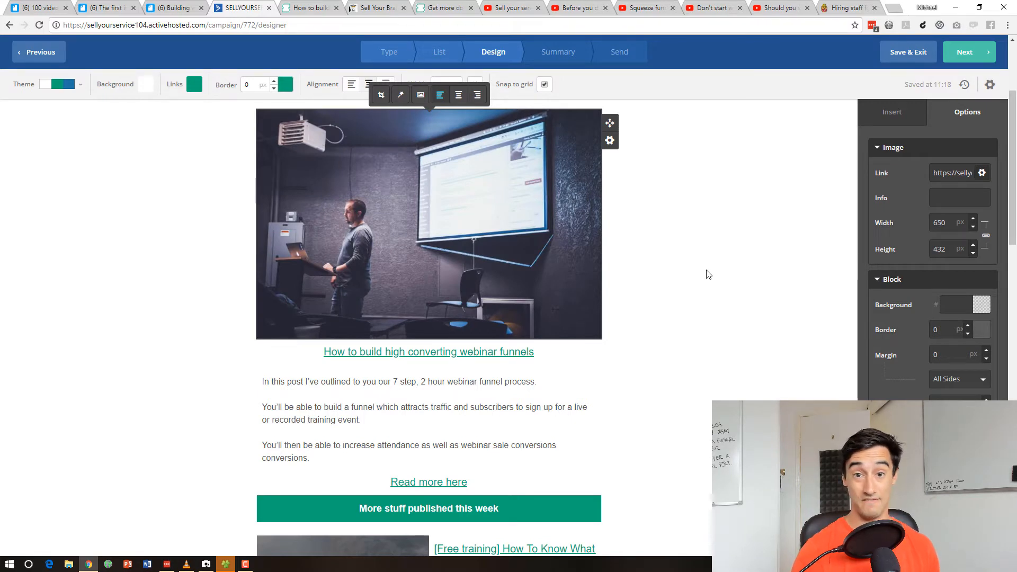
- Replace the main image's link with the copied blog post address
{"action": "left_click", "coordinate": [698, 210]}
{"action": "left_click", "coordinate": [547, 218]}
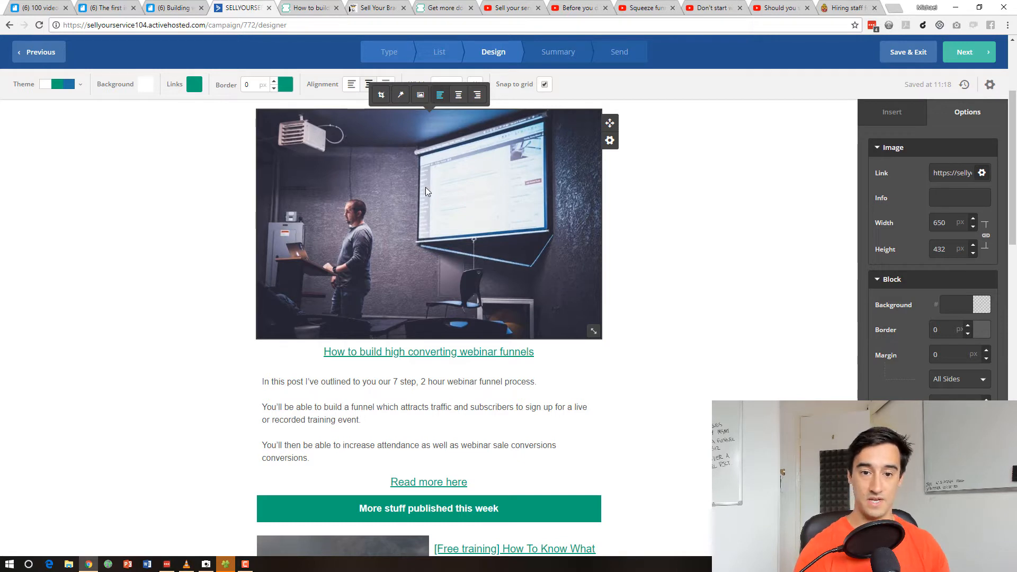
{"action": "left_click_drag", "start_coordinate": [931, 175], "coordinate": [973, 174]}
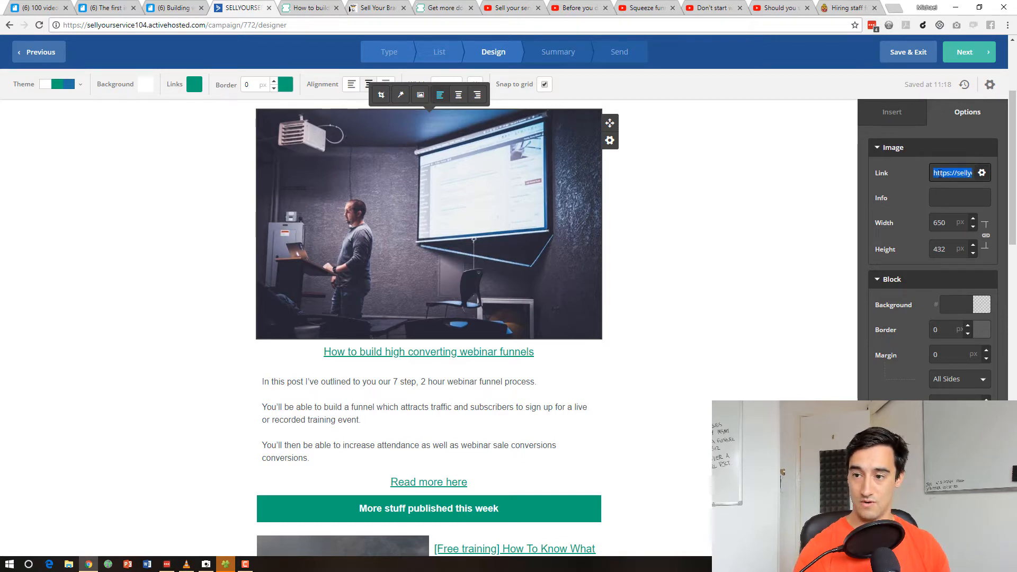
{"action": "left_click", "coordinate": [757, 233]}
{"action": "left_click", "coordinate": [472, 353]}
{"action": "right_click", "coordinate": [474, 355]}
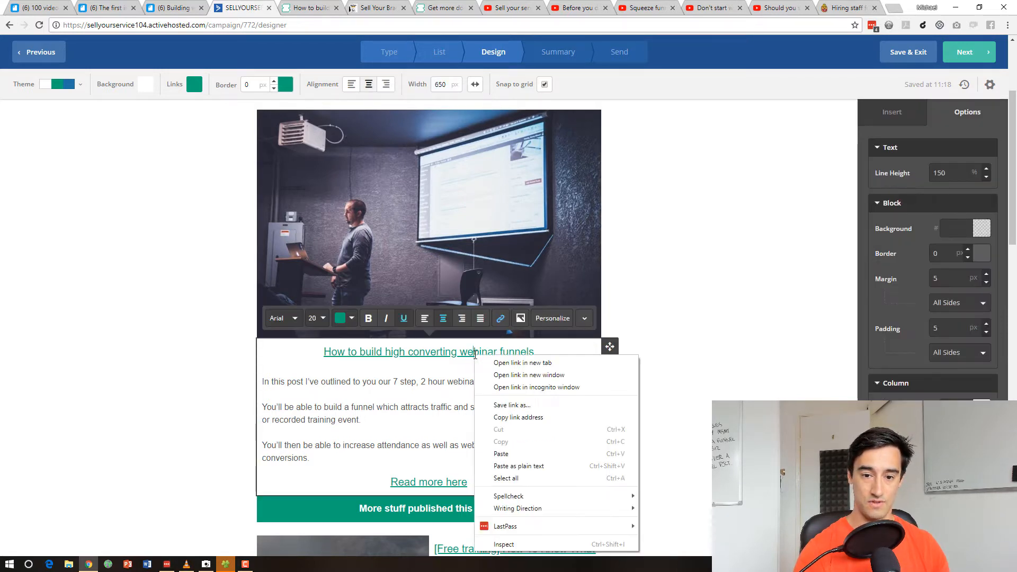
{"action": "left_click", "coordinate": [501, 319]}
{"action": "key", "text": "Escape"}
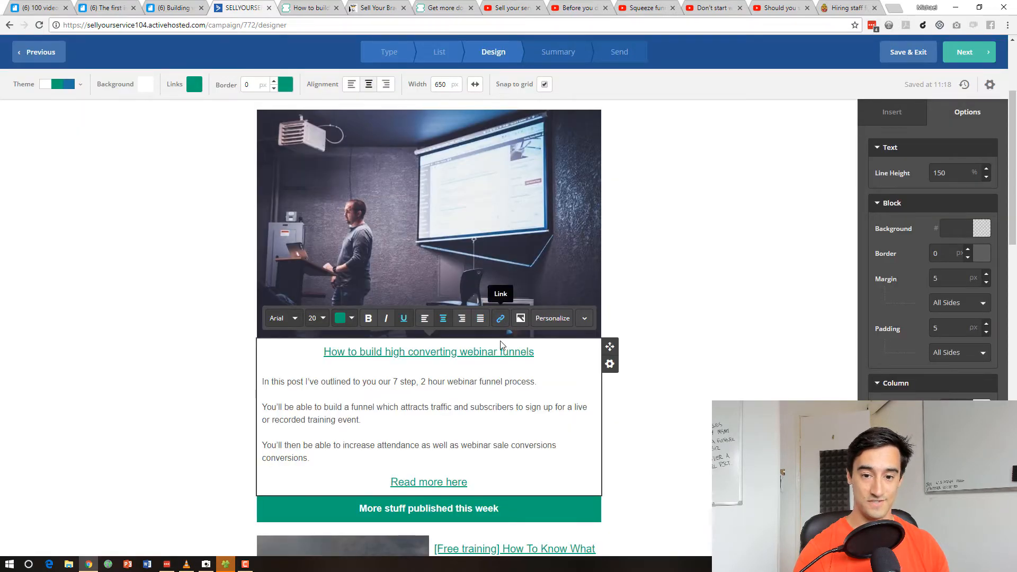
{"action": "left_click", "coordinate": [661, 328]}
- Replace the link on the headline "How to build high converting webinar funnels" with the copied blog post address
{"action": "left_click", "coordinate": [491, 358]}
{"action": "left_click", "coordinate": [500, 319]}
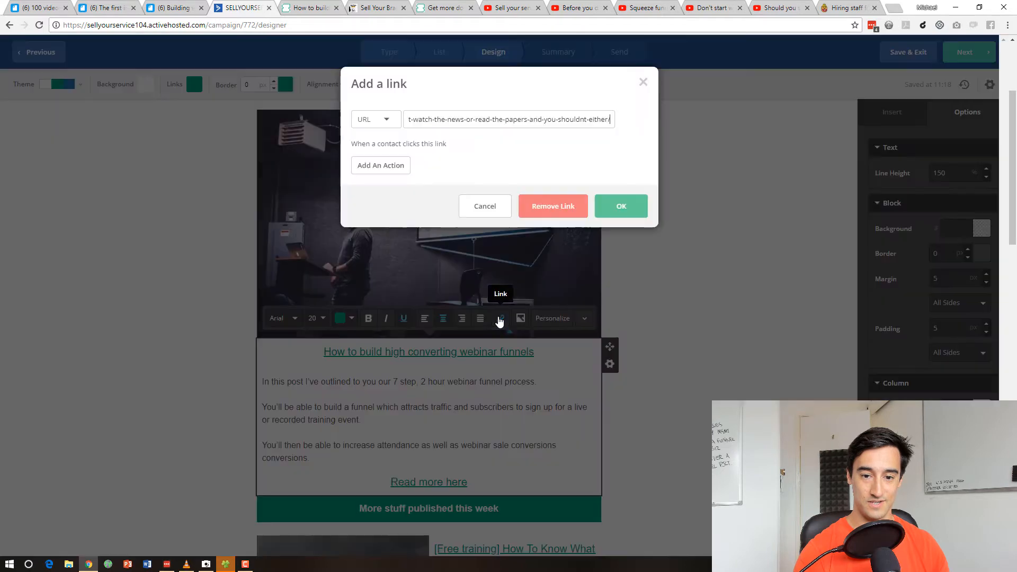
{"action": "key", "text": "ctrl+a"}
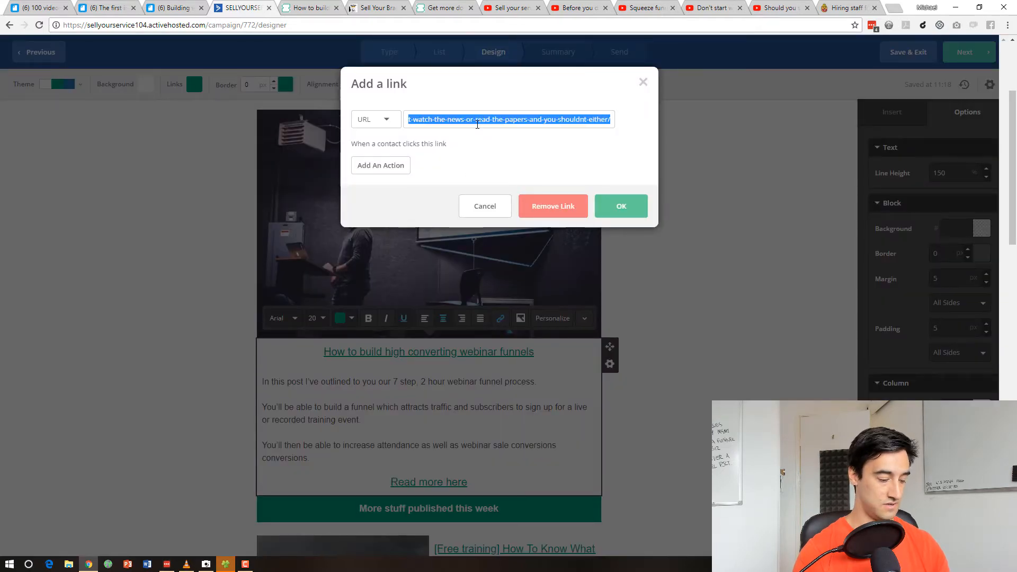
{"action": "key", "text": "BackSpace"}
{"action": "right_click", "coordinate": [477, 125]}
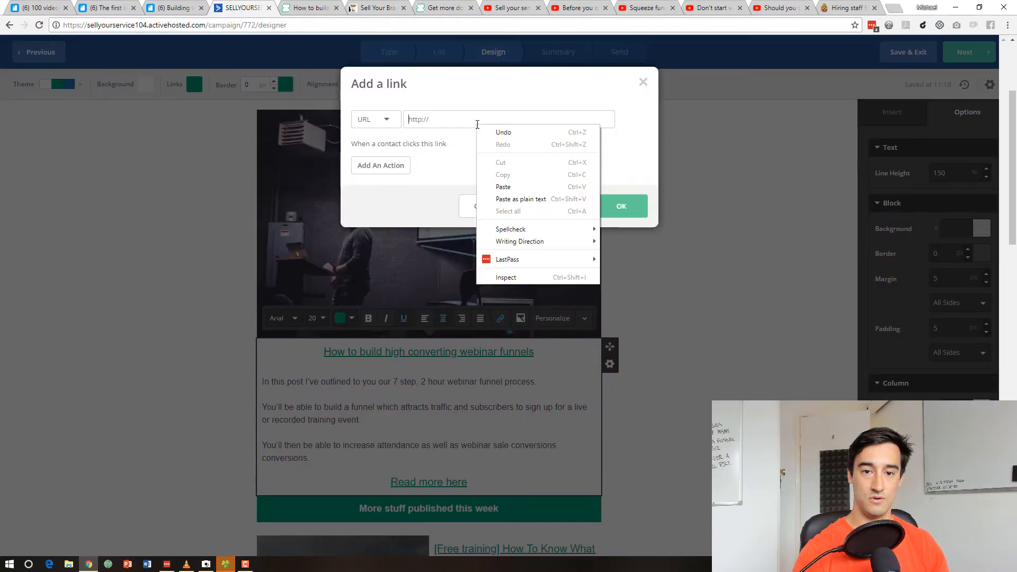
{"action": "left_click", "coordinate": [503, 186]}
{"action": "left_click", "coordinate": [619, 207]}
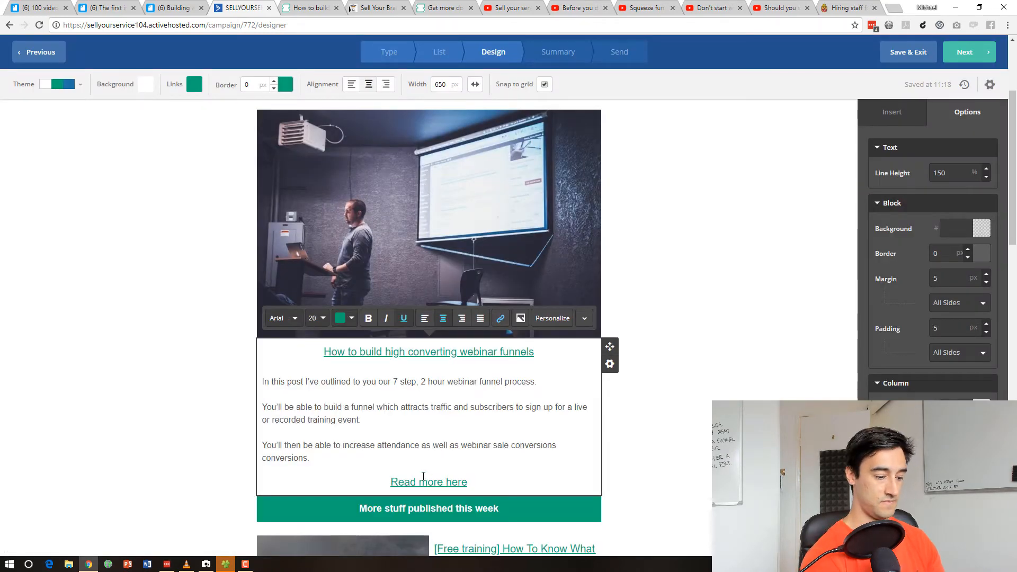
- Point the "Read more here" link below the webinar summary to the copied blog post address
{"action": "key", "text": "ctrl+k"}
{"action": "key", "text": "ctrl+a"}
{"action": "key", "text": "ctrl+v"}
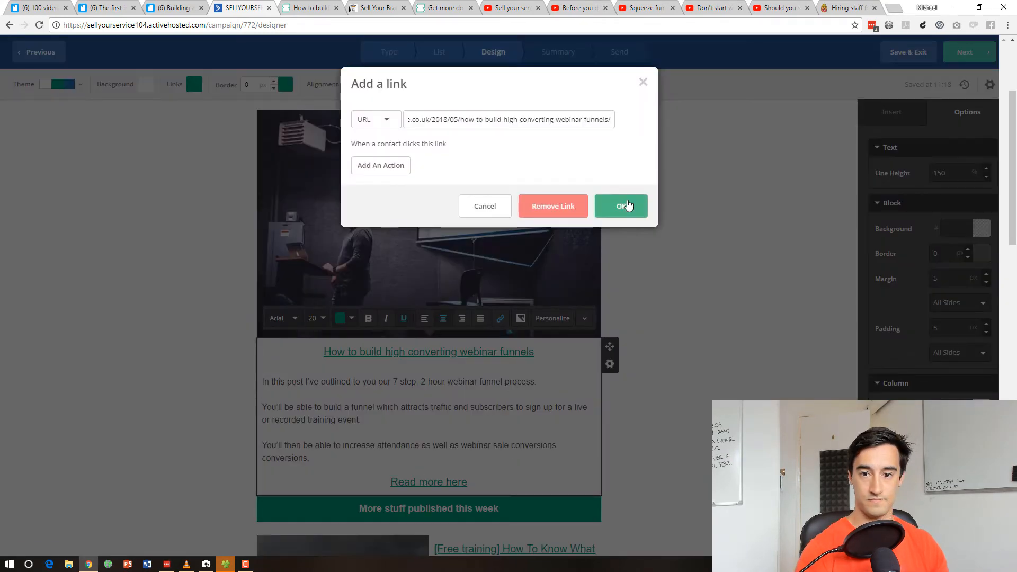
{"action": "left_click", "coordinate": [621, 206]}
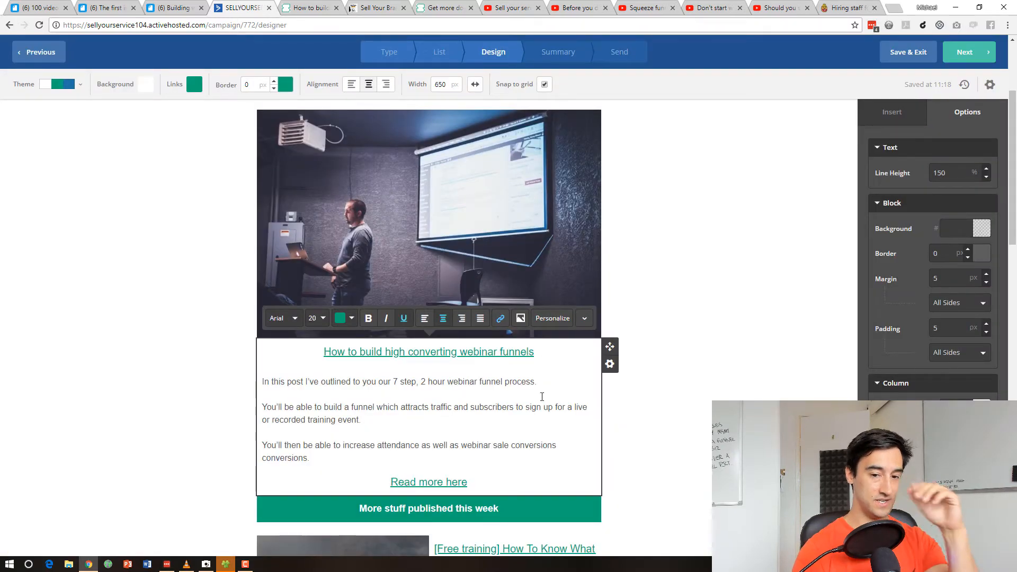
{"action": "scroll", "coordinate": [644, 354], "scroll_direction": "down", "scroll_amount": 1}
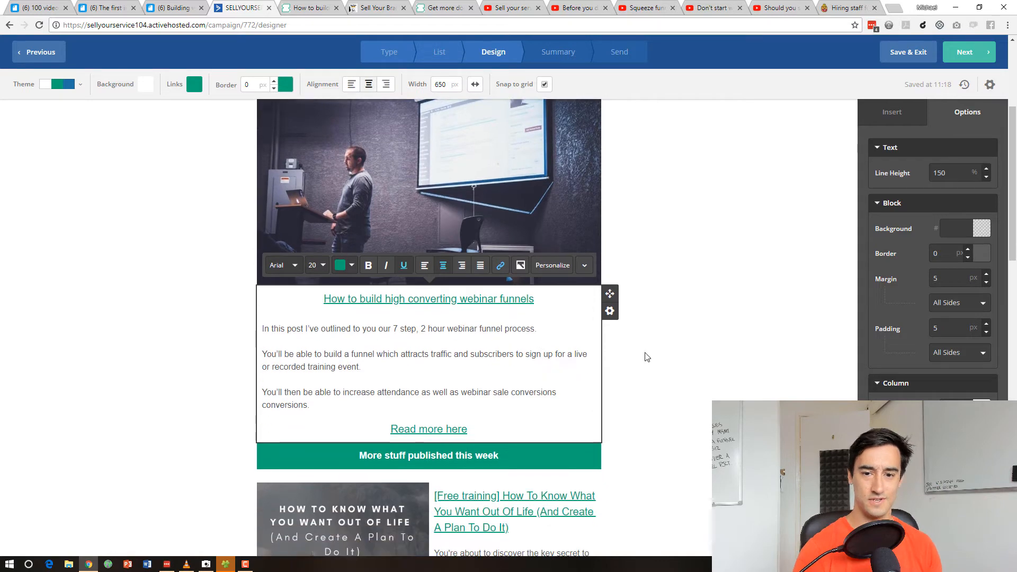
{"action": "left_click", "coordinate": [645, 355]}
- Review the items under "More stuff published this week", down to the money management video's thumbnail
{"action": "scroll", "coordinate": [649, 356], "scroll_direction": "down", "scroll_amount": 1}
{"action": "scroll", "coordinate": [647, 356], "scroll_direction": "down", "scroll_amount": 2}
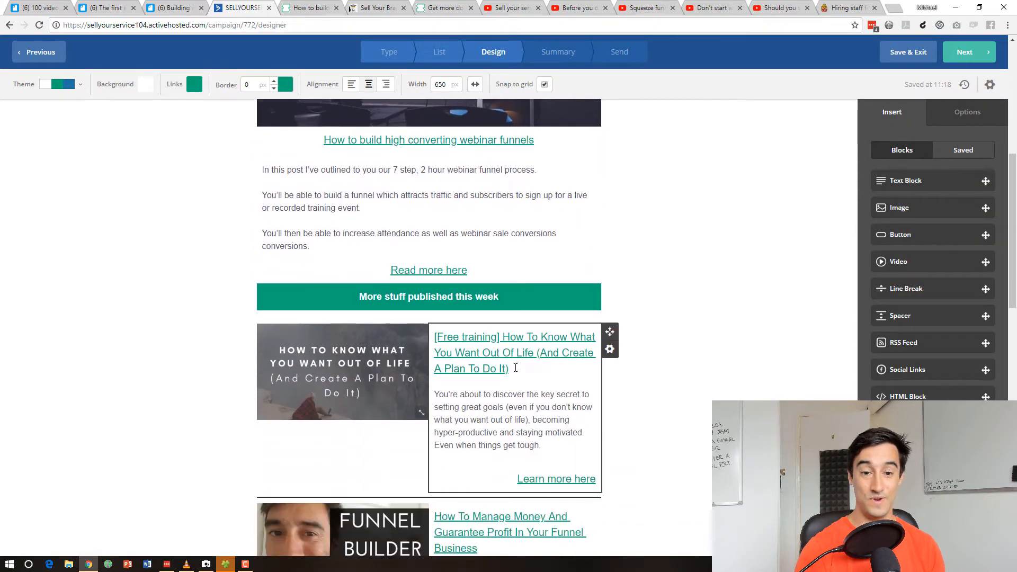
{"action": "left_click", "coordinate": [447, 5]}
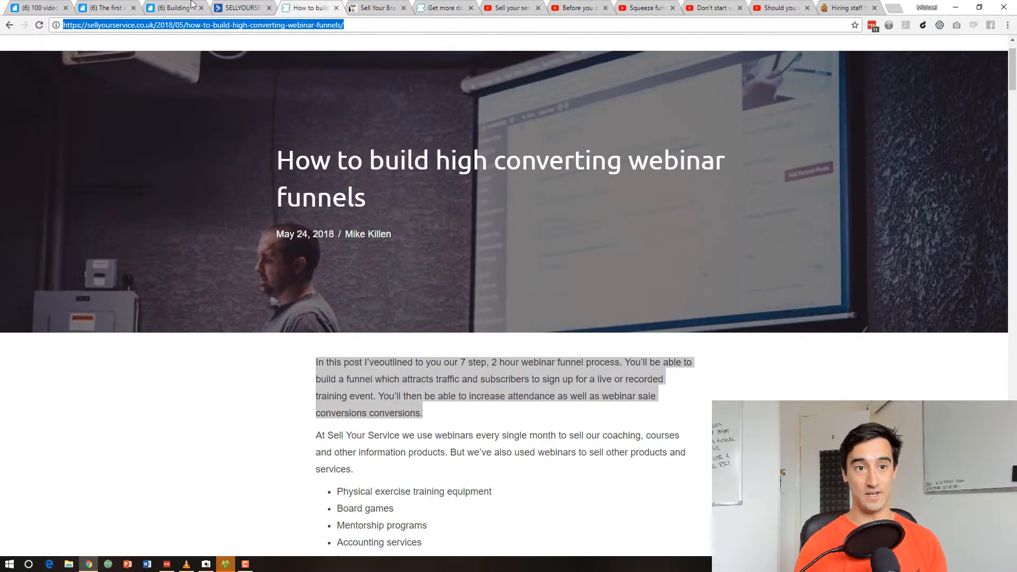
{"action": "left_click", "coordinate": [241, 7]}
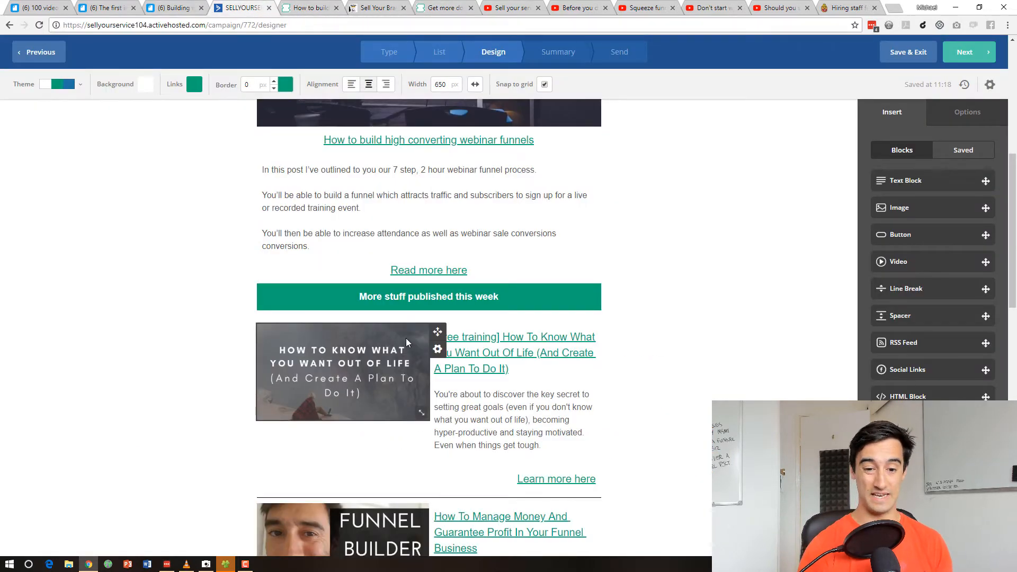
{"action": "scroll", "coordinate": [405, 338], "scroll_direction": "down", "scroll_amount": 3}
{"action": "left_click", "coordinate": [385, 378]}
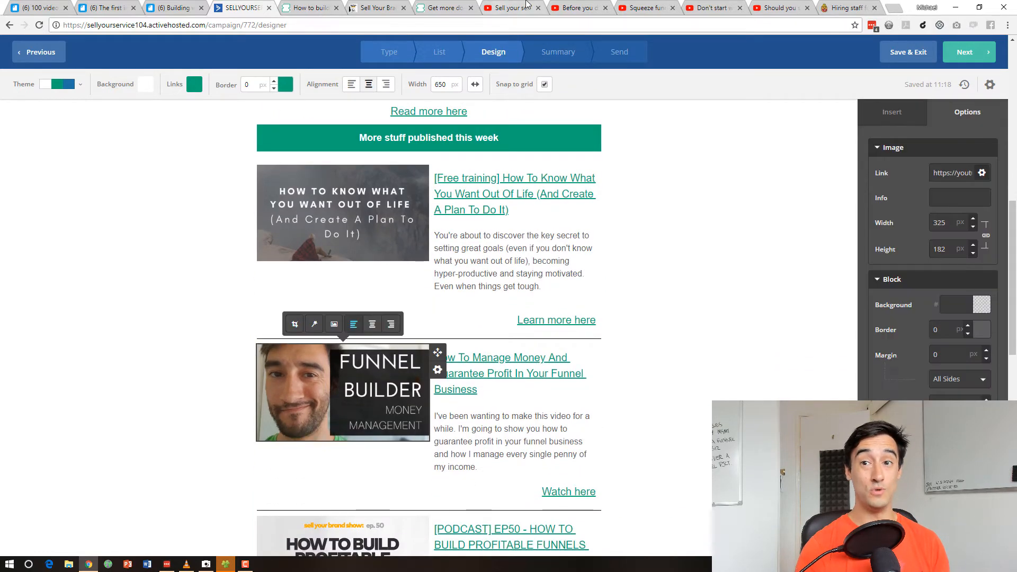
- Look through this week's open YouTube videos and pause the ones that start playing
{"action": "left_click", "coordinate": [552, 5]}
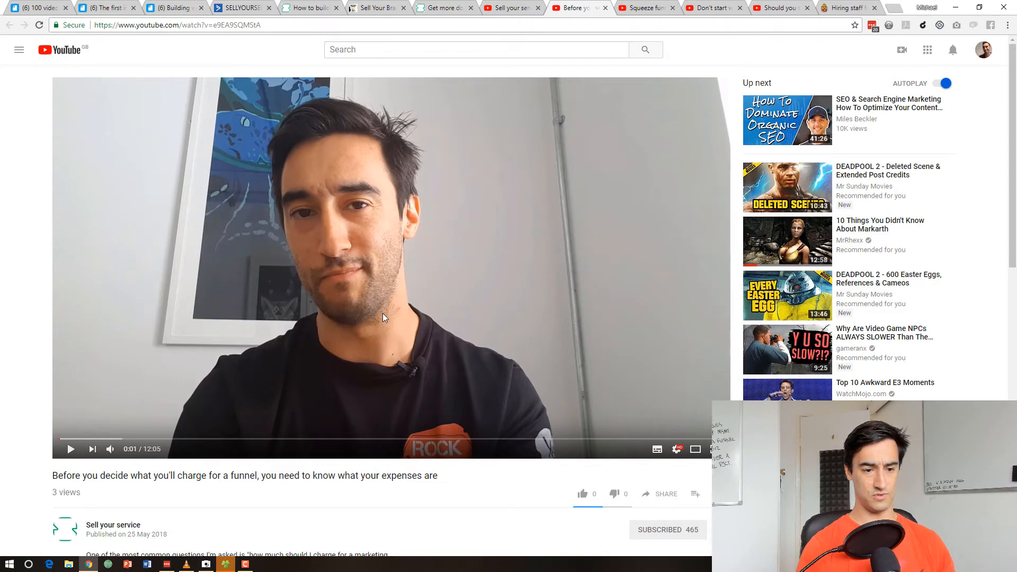
{"action": "key", "text": "ctrl+Tab"}
{"action": "key", "text": "ctrl+Tab"}
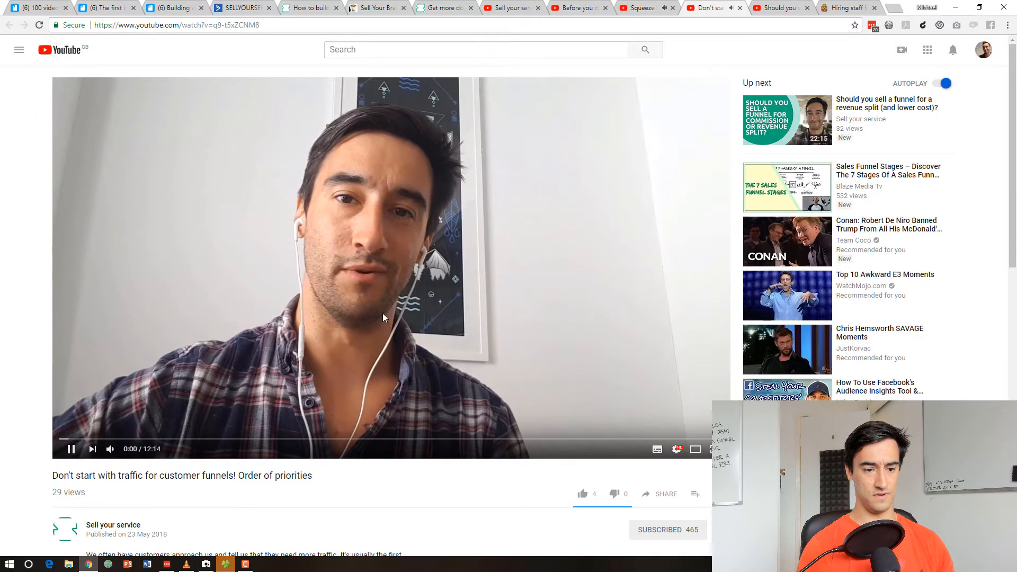
{"action": "key", "text": "ctrl+Tab"}
{"action": "key", "text": "ctrl+shift+Tab"}
{"action": "key", "text": "ctrl+shift+Tab"}
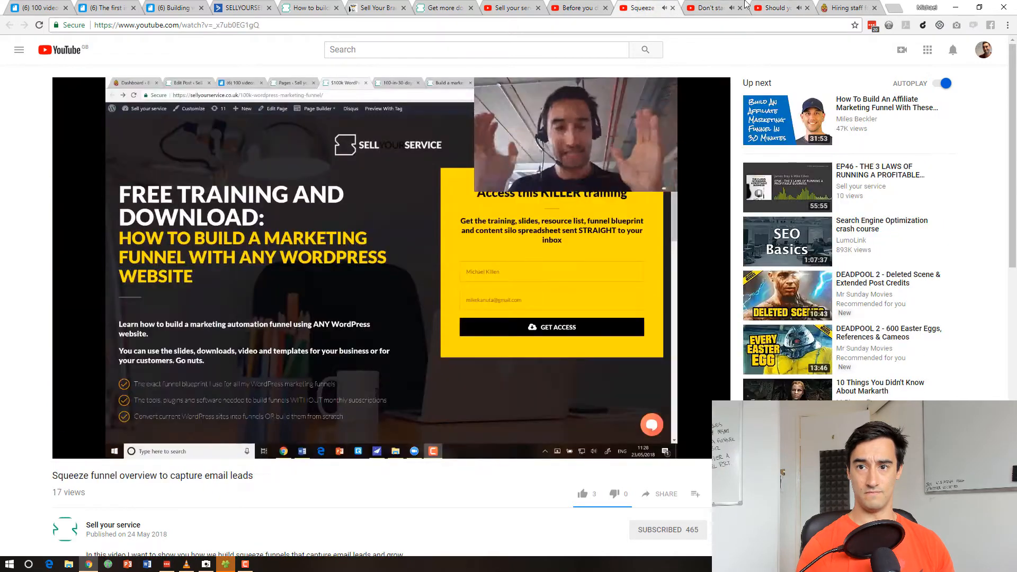
{"action": "left_click", "coordinate": [774, 8]}
{"action": "left_click", "coordinate": [688, 138]}
{"action": "left_click", "coordinate": [643, 8]}
{"action": "left_click", "coordinate": [637, 319]}
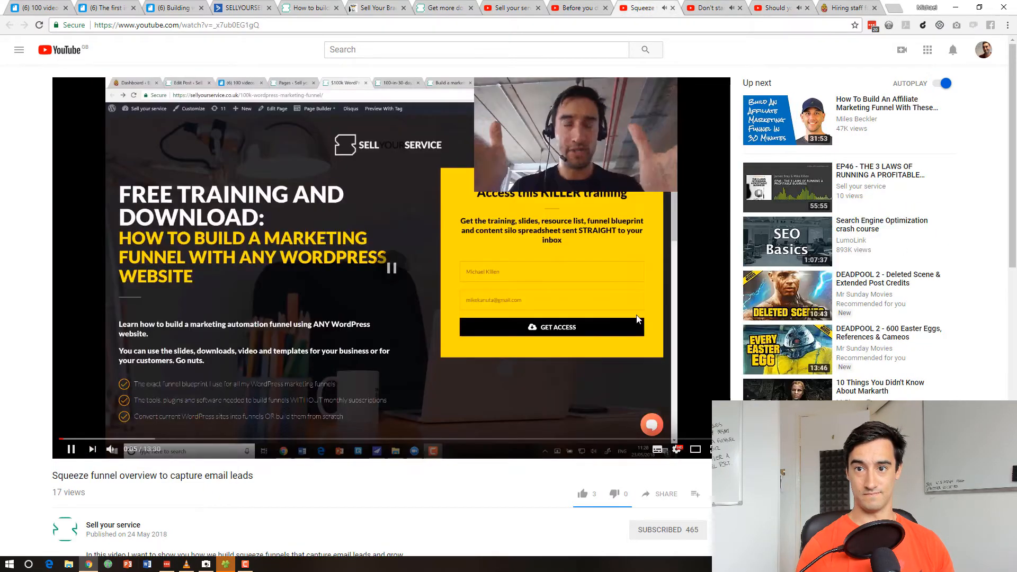
{"action": "left_click", "coordinate": [757, 8]}
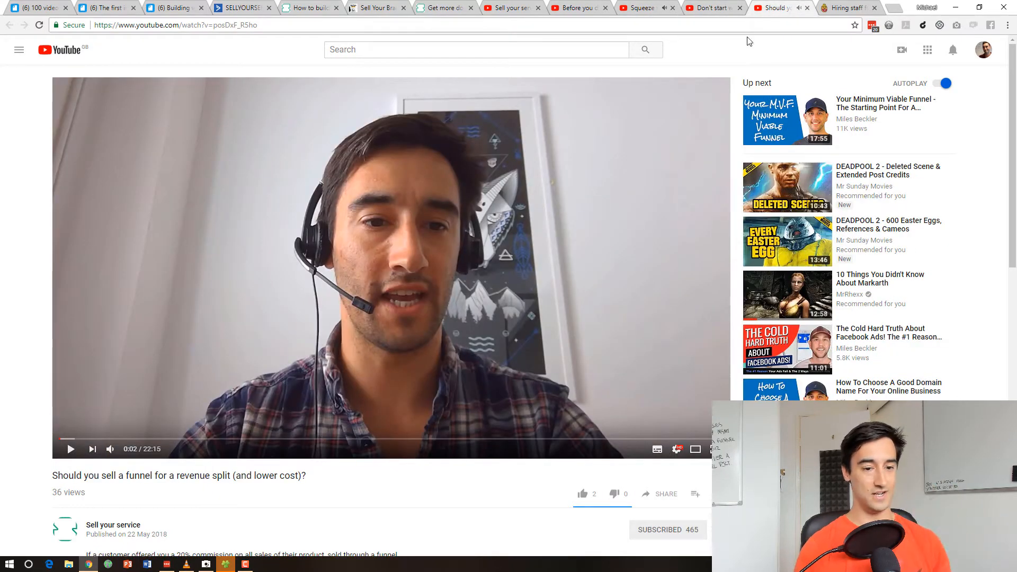
- Copy "Don't start with traffic for customer funnels!" from the title of the YouTube video about traffic for customer funnels
{"action": "left_click", "coordinate": [718, 6]}
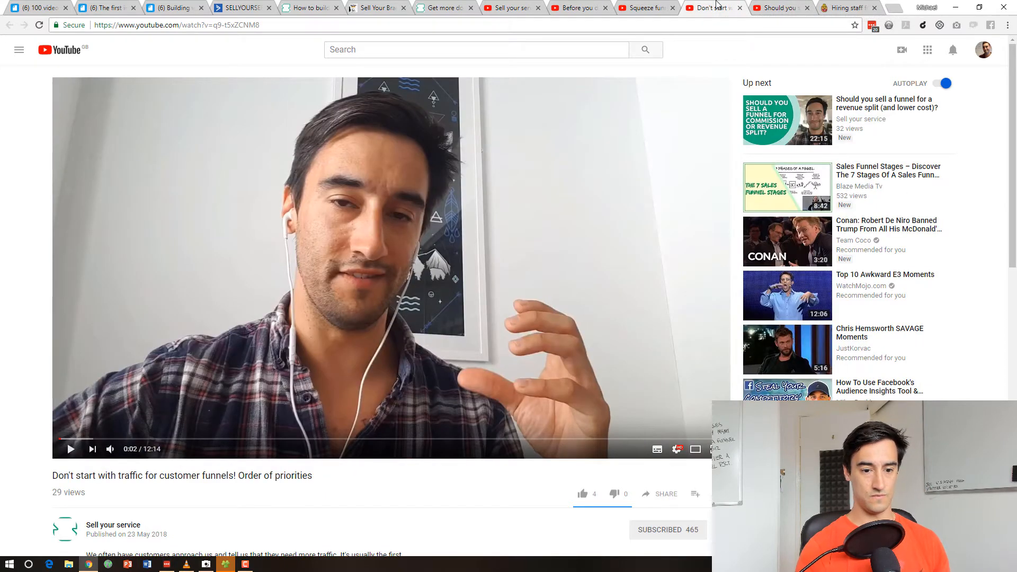
{"action": "left_click_drag", "start_coordinate": [68, 475], "coordinate": [229, 479]}
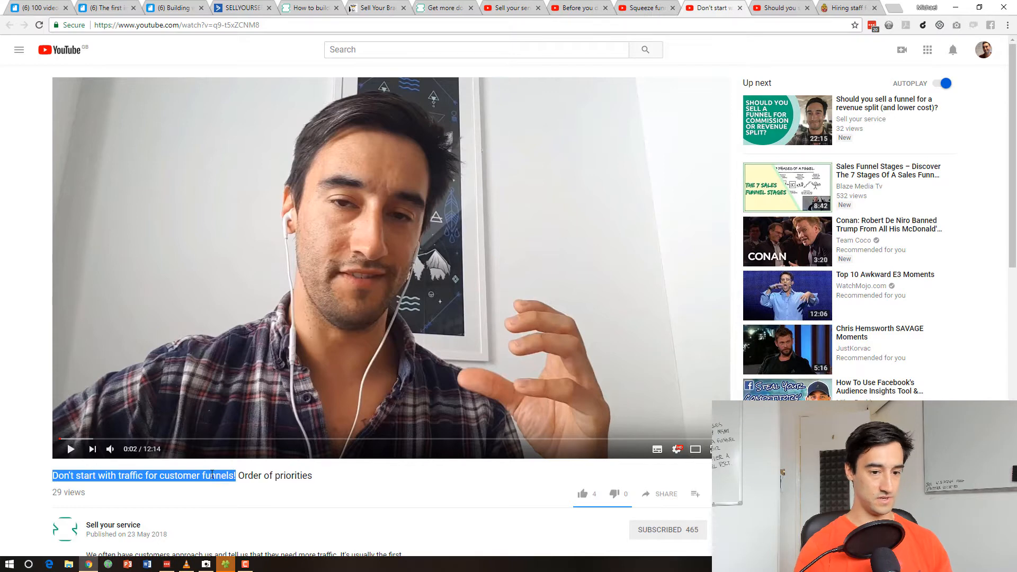
{"action": "right_click", "coordinate": [212, 475]}
{"action": "left_click", "coordinate": [243, 483]}
{"action": "scroll", "coordinate": [453, 431], "scroll_direction": "down", "scroll_amount": 3}
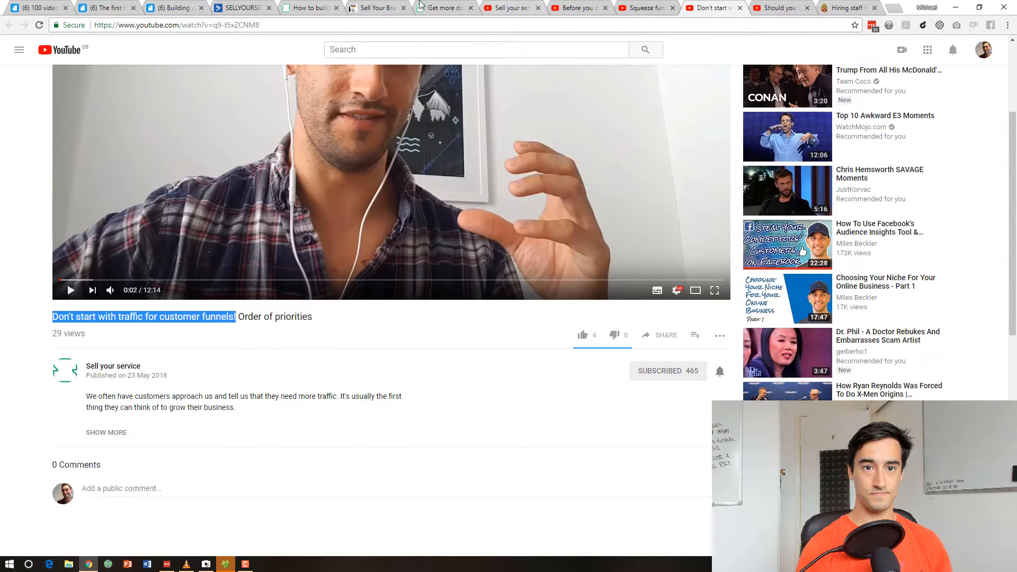
- Replace the money management headline in the newsletter with the copied text "Don't start with traffic for customer funnels!" as plain text
{"action": "left_click", "coordinate": [258, 6]}
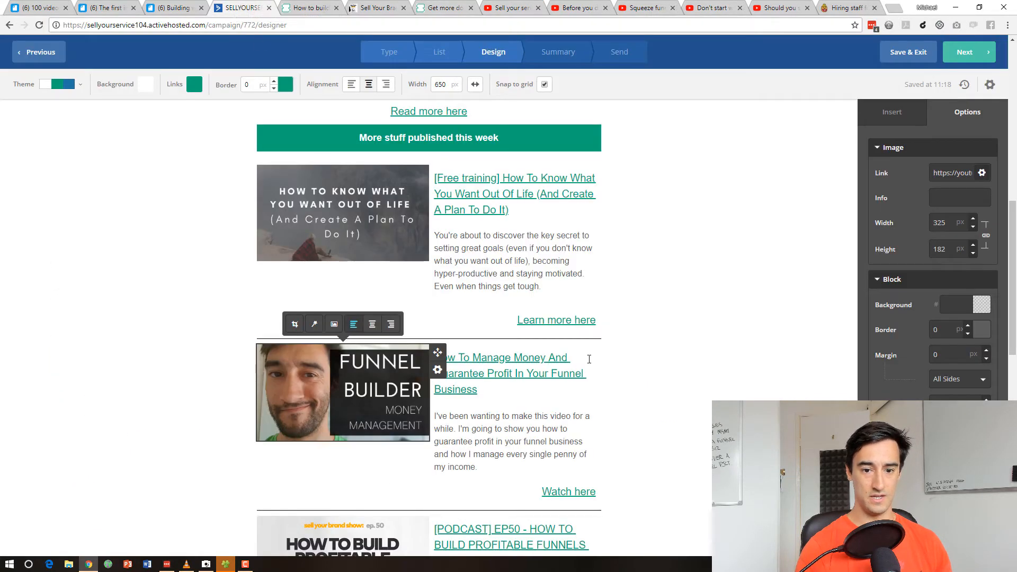
{"action": "right_click", "coordinate": [504, 388]}
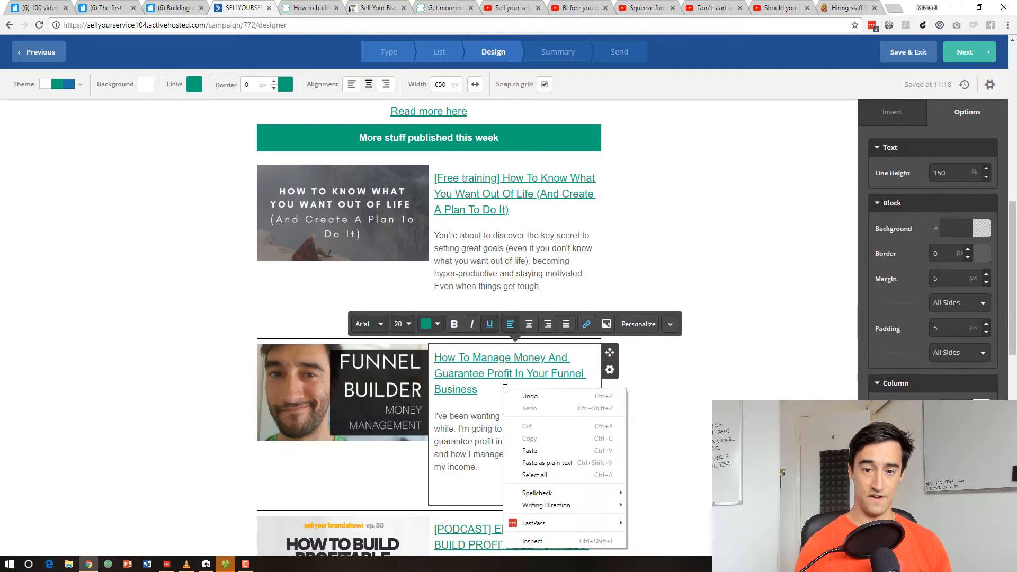
{"action": "left_click", "coordinate": [539, 463]}
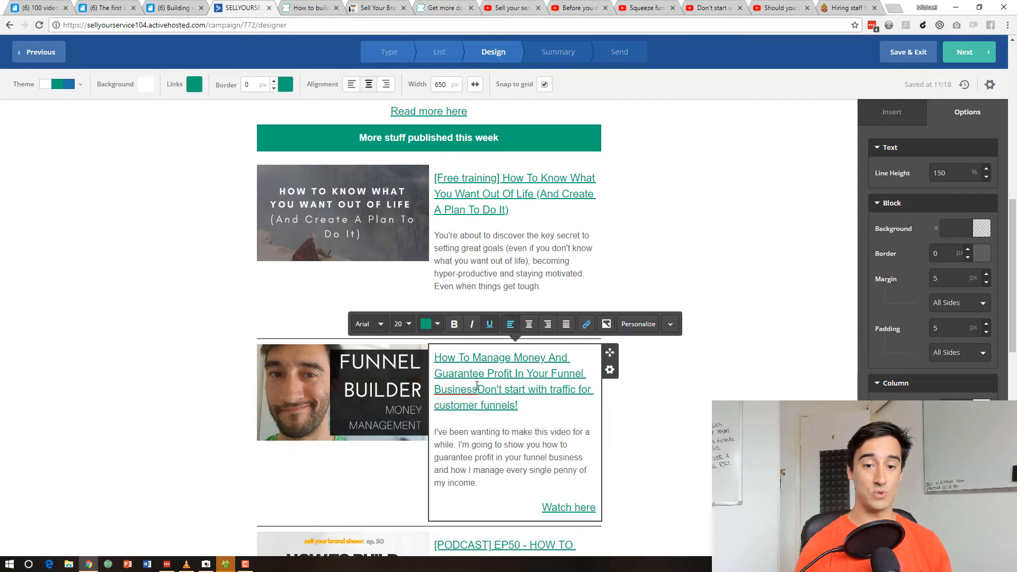
{"action": "left_click_drag", "start_coordinate": [429, 354], "coordinate": [456, 375]}
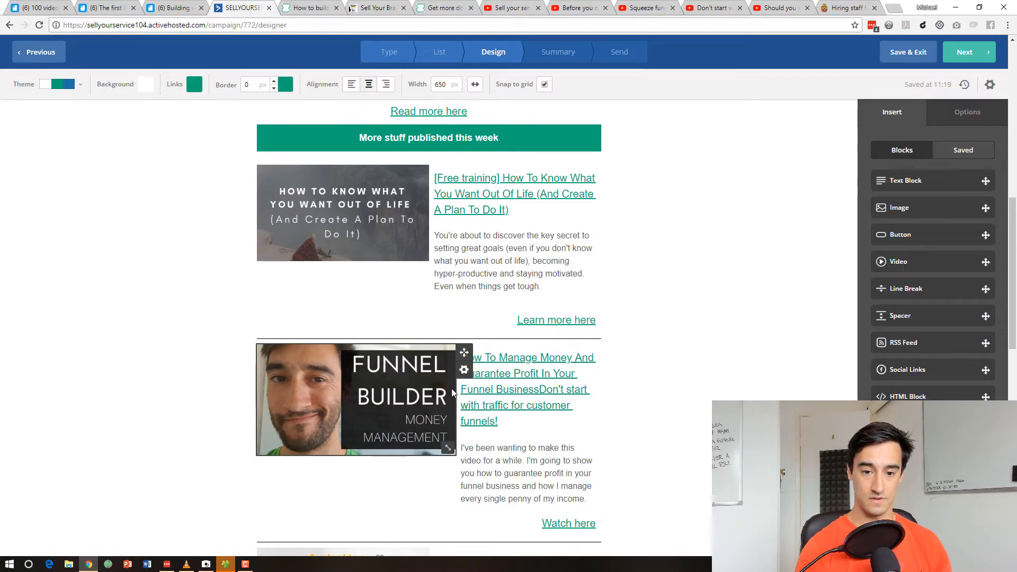
{"action": "left_click_drag", "start_coordinate": [454, 388], "coordinate": [433, 358]}
{"action": "left_click", "coordinate": [473, 391]}
{"action": "key", "text": "BackSpace"}
{"action": "left_click", "coordinate": [681, 225]}
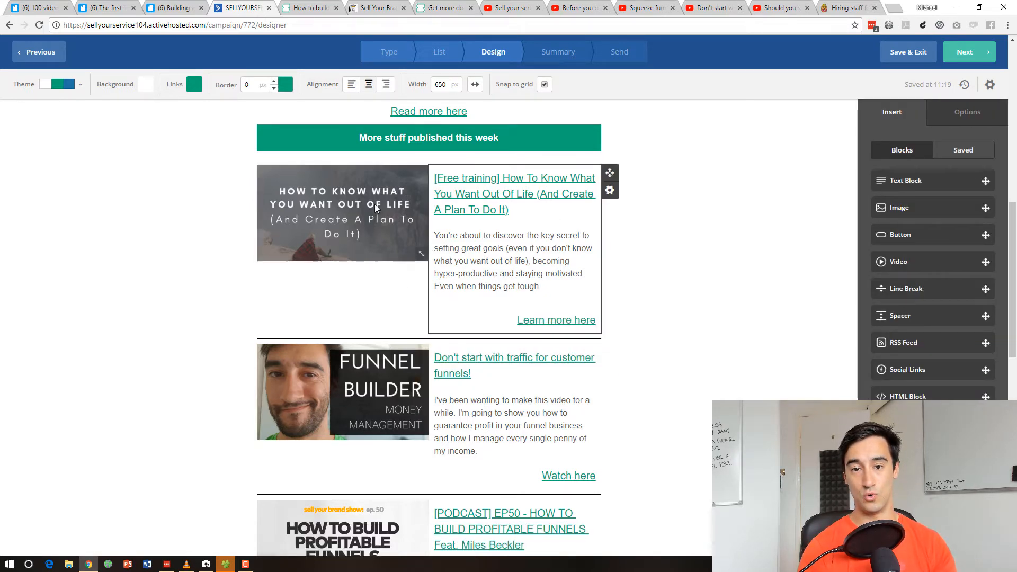
- Add an image block with a text block beside it below the proposal item, above the "Read more of our content here>>" banner
{"action": "scroll", "coordinate": [786, 189], "scroll_direction": "down", "scroll_amount": 12}
{"action": "scroll", "coordinate": [784, 189], "scroll_direction": "up", "scroll_amount": 5}
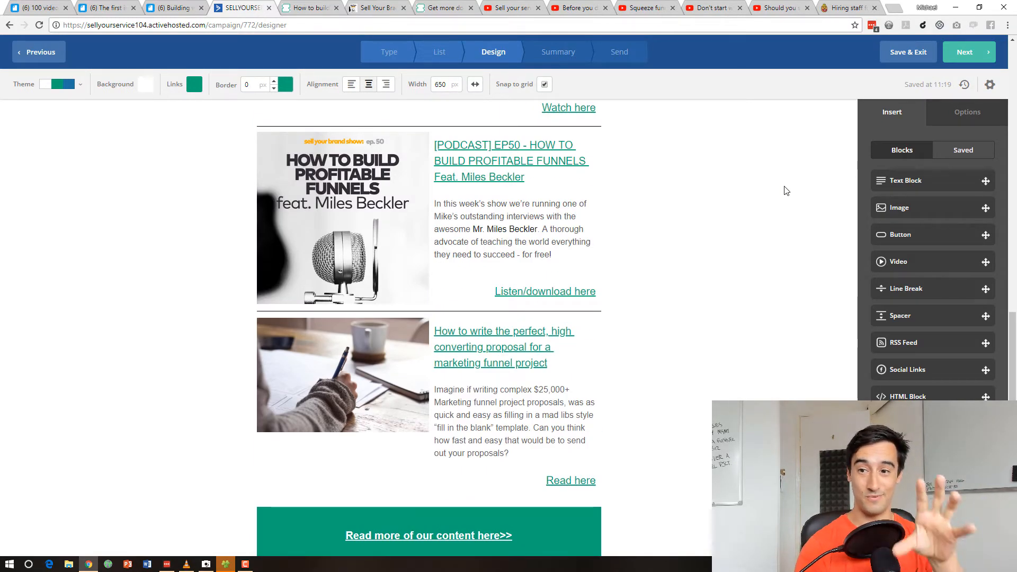
{"action": "scroll", "coordinate": [784, 191], "scroll_direction": "down", "scroll_amount": 2}
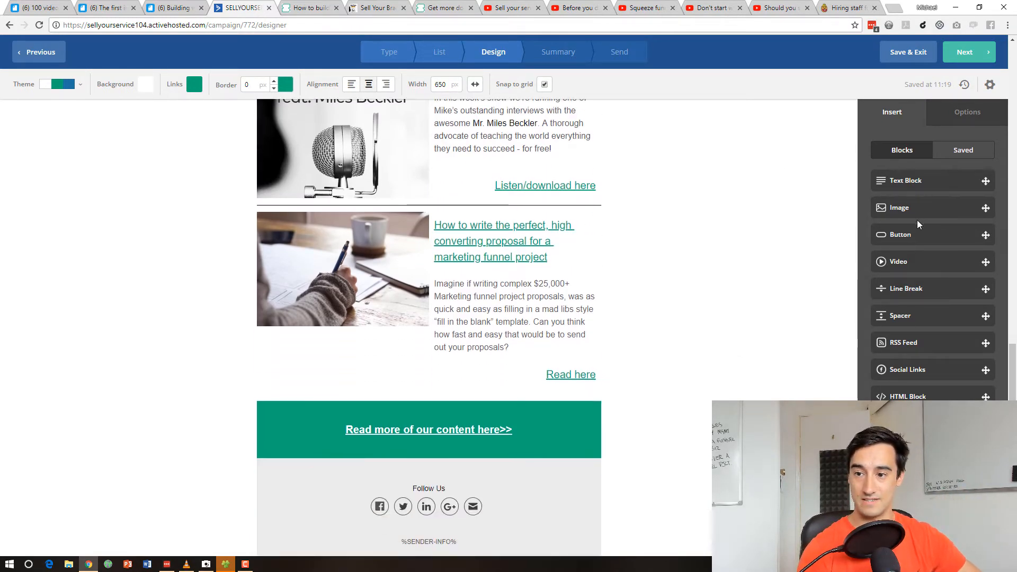
{"action": "left_click_drag", "start_coordinate": [961, 204], "coordinate": [432, 397]}
{"action": "scroll", "coordinate": [826, 336], "scroll_direction": "down", "scroll_amount": 1}
{"action": "left_click_drag", "start_coordinate": [924, 180], "coordinate": [603, 386]}
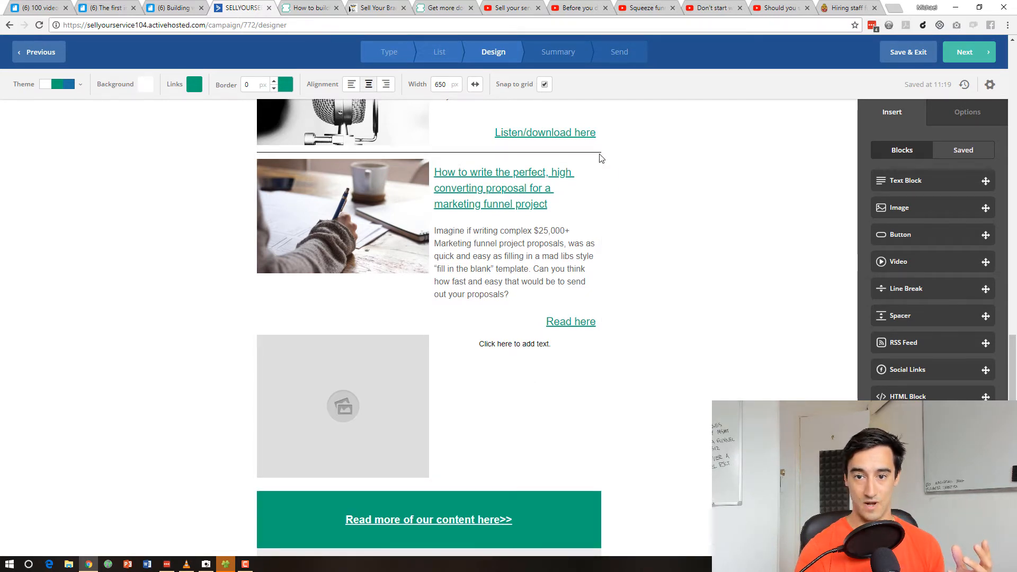
- Duplicate the divider above the proposal item and arrange the copy between that item and the new side-by-side image and text blocks
{"action": "left_click", "coordinate": [609, 171]}
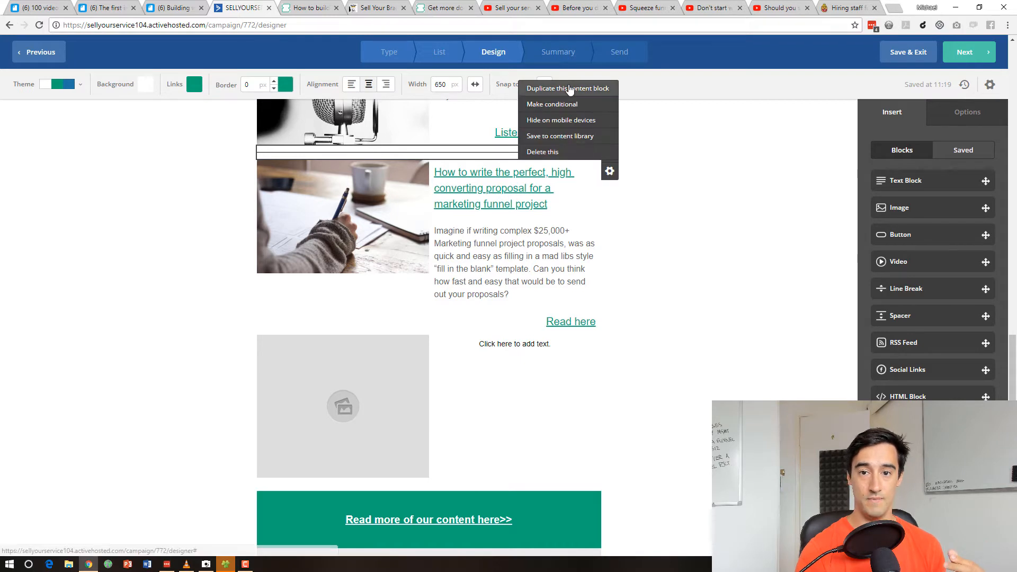
{"action": "left_click", "coordinate": [546, 89]}
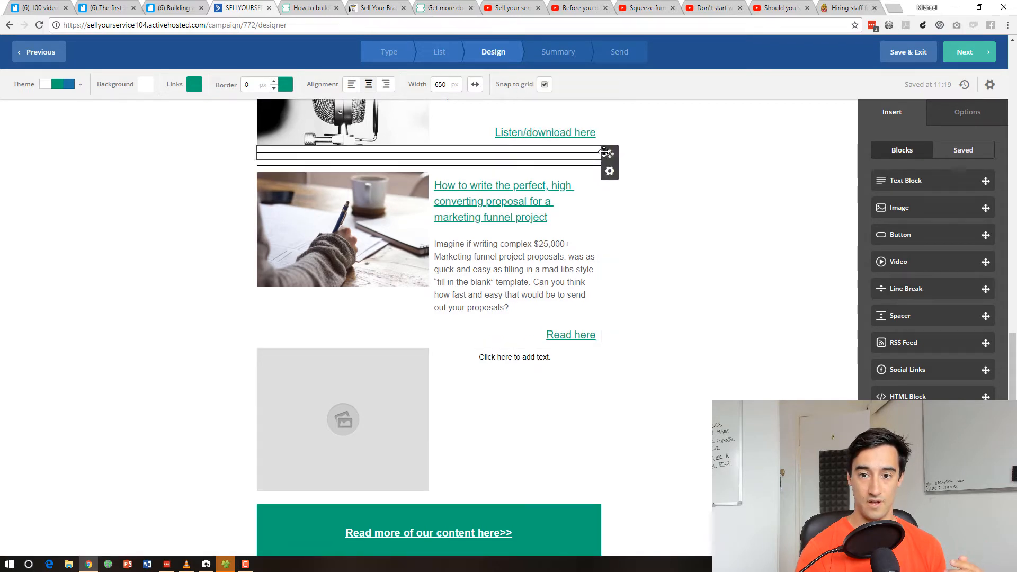
{"action": "left_click_drag", "start_coordinate": [609, 154], "coordinate": [426, 492]}
{"action": "scroll", "coordinate": [417, 257], "scroll_direction": "down", "scroll_amount": 3}
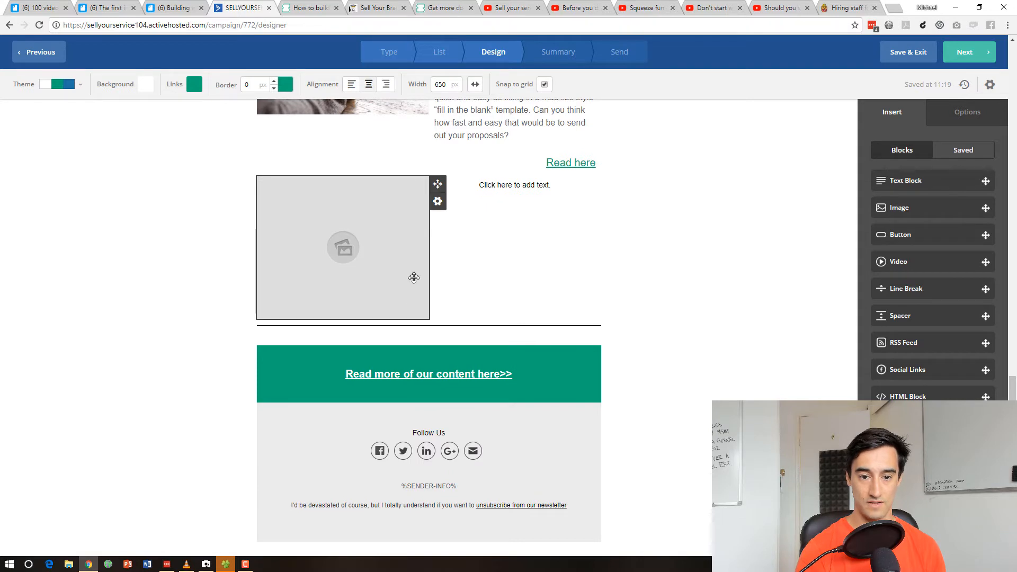
{"action": "left_click_drag", "start_coordinate": [414, 277], "coordinate": [409, 333]}
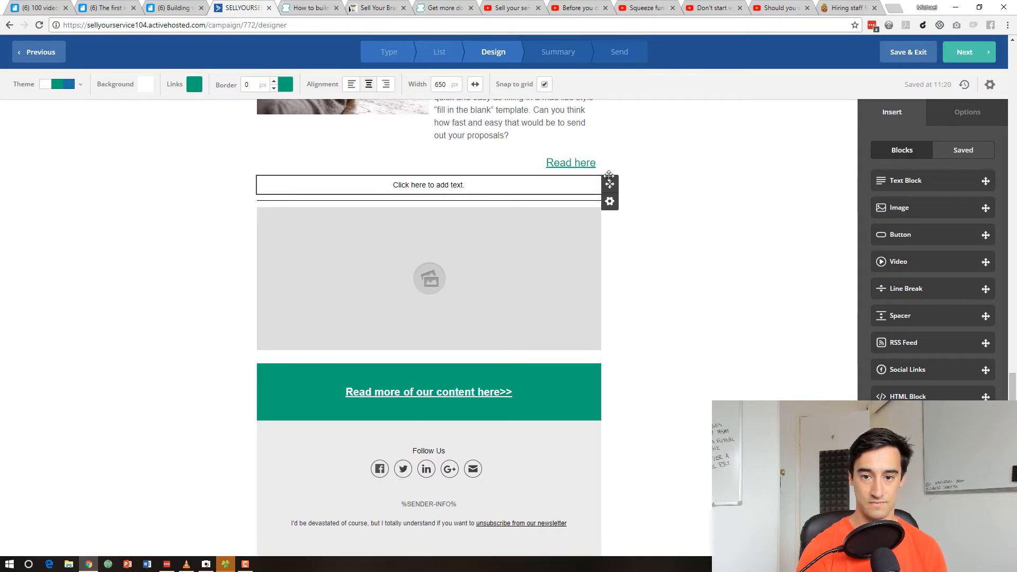
{"action": "left_click_drag", "start_coordinate": [609, 176], "coordinate": [571, 247]}
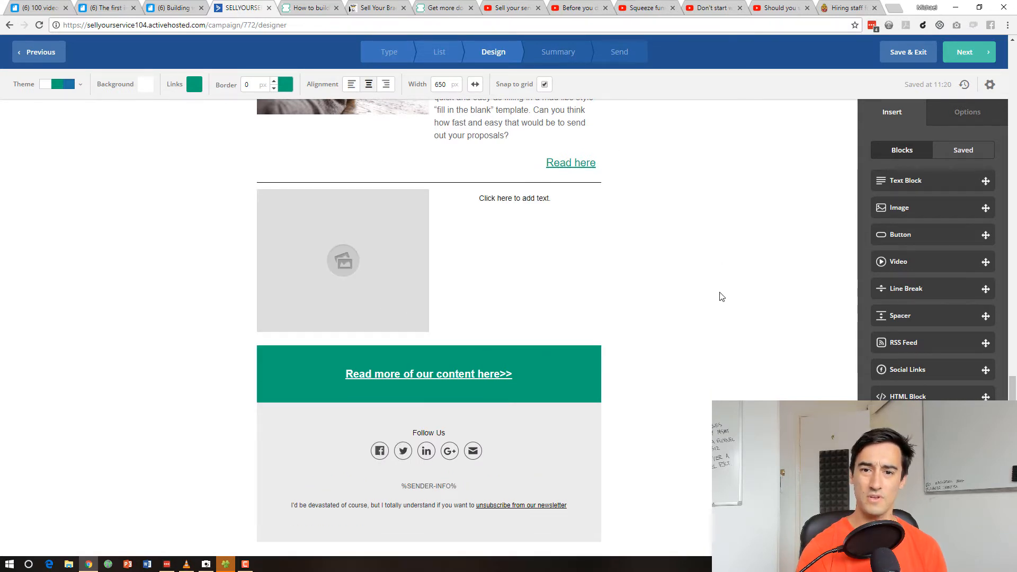
- Expand the traffic video's YouTube description and copy its last paragraph, beginning "In this video I'm going to explain where you SHOULD start"
{"action": "scroll", "coordinate": [749, 331], "scroll_direction": "up", "scroll_amount": 3}
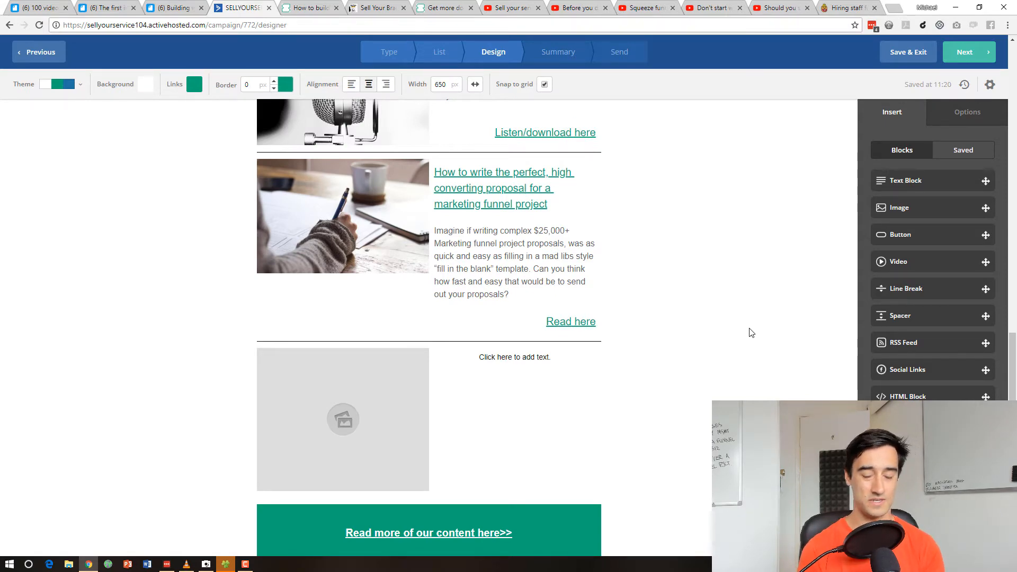
{"action": "scroll", "coordinate": [750, 332], "scroll_direction": "up", "scroll_amount": 5}
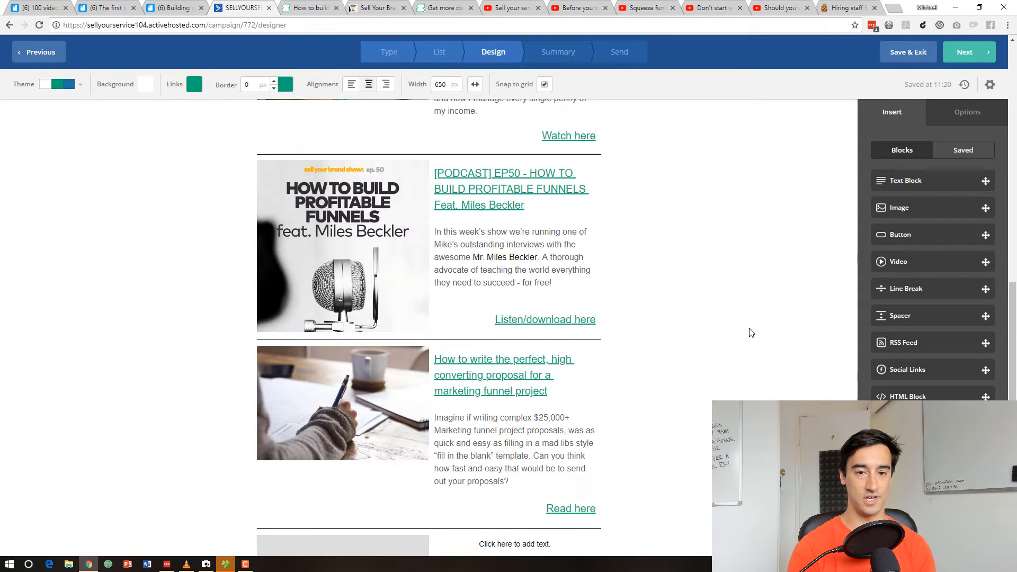
{"action": "scroll", "coordinate": [754, 331], "scroll_direction": "down", "scroll_amount": 2}
{"action": "scroll", "coordinate": [757, 331], "scroll_direction": "down", "scroll_amount": 1}
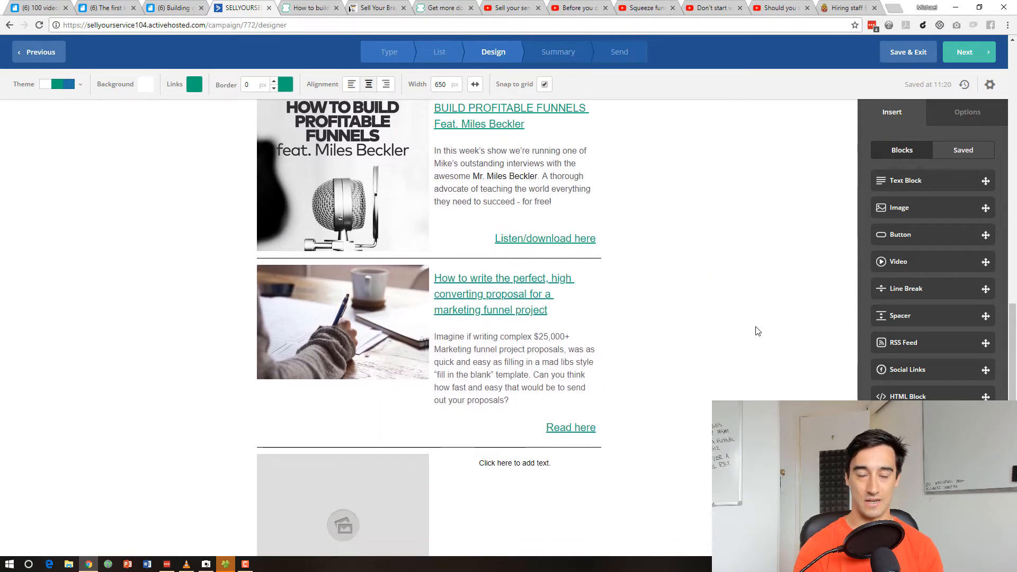
{"action": "scroll", "coordinate": [646, 391], "scroll_direction": "up", "scroll_amount": 6}
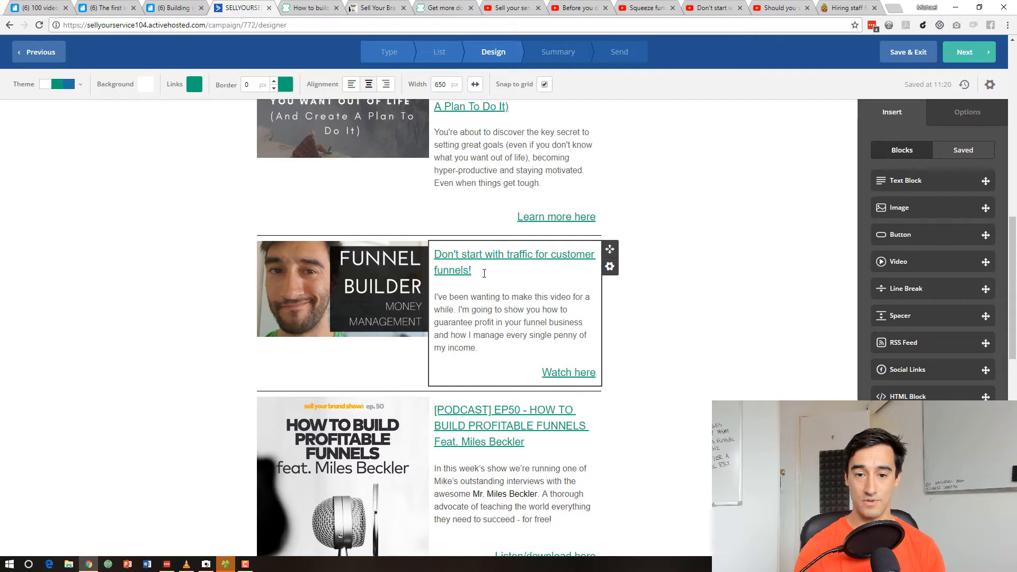
{"action": "left_click", "coordinate": [707, 6]}
{"action": "left_click", "coordinate": [111, 433]}
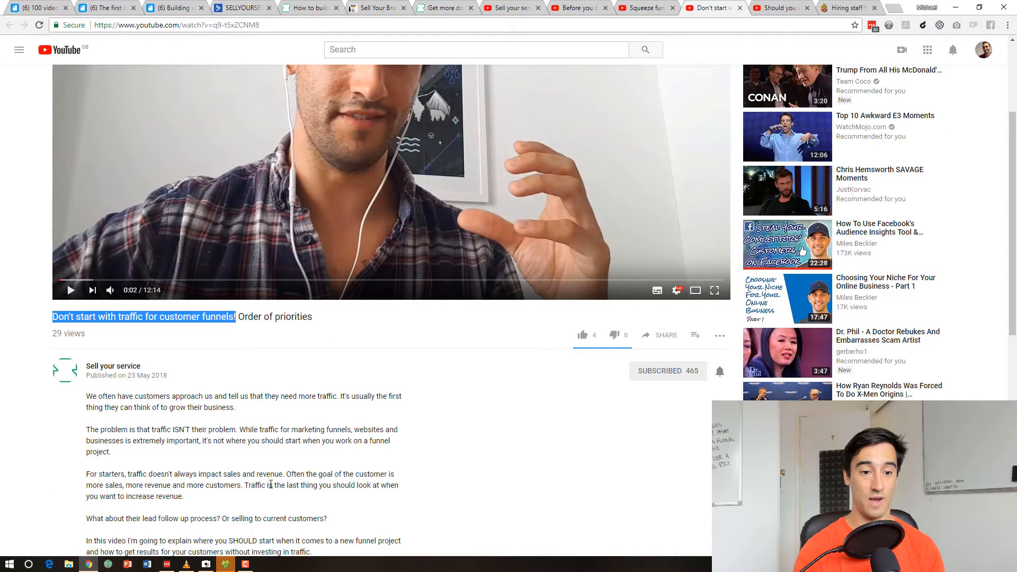
{"action": "scroll", "coordinate": [386, 381], "scroll_direction": "down", "scroll_amount": 3}
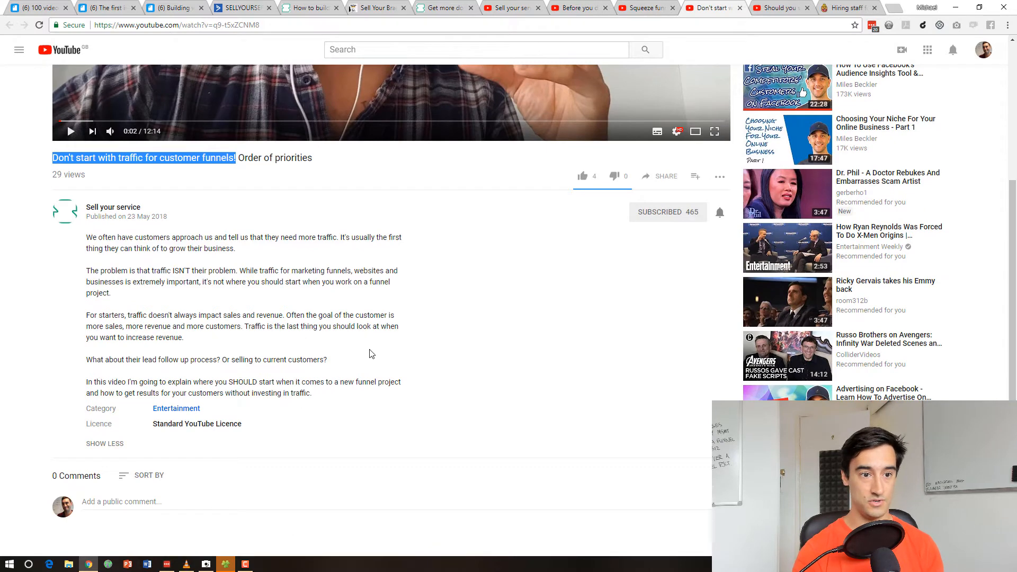
{"action": "scroll", "coordinate": [369, 352], "scroll_direction": "up", "scroll_amount": 1}
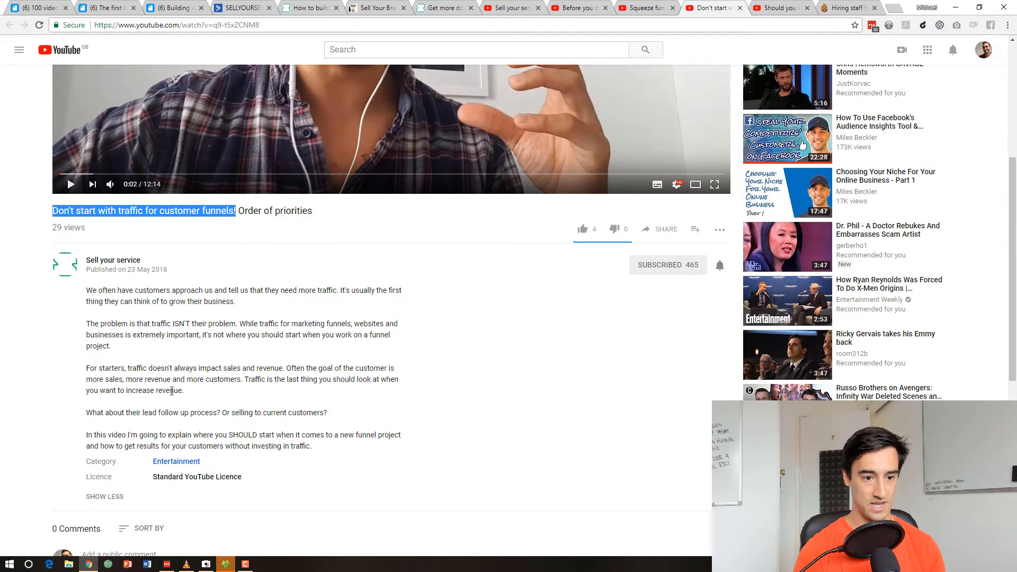
{"action": "left_click_drag", "start_coordinate": [326, 451], "coordinate": [80, 437]}
{"action": "key", "text": "ctrl+c"}
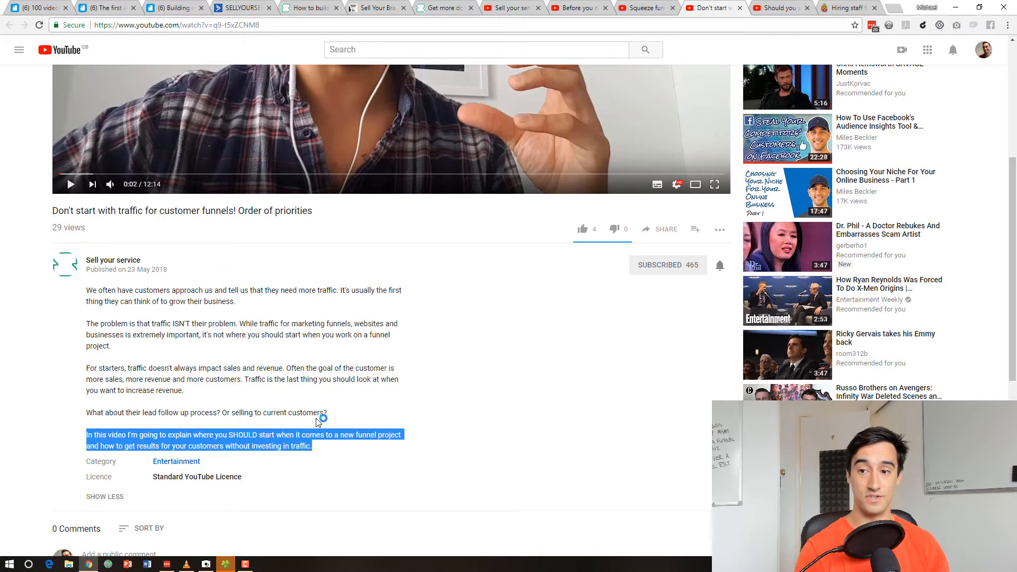
- Replace the summary under the "Don't start with traffic for customer funnels!" headline with the copied description paragraph as plain text
{"action": "left_click", "coordinate": [220, 5]}
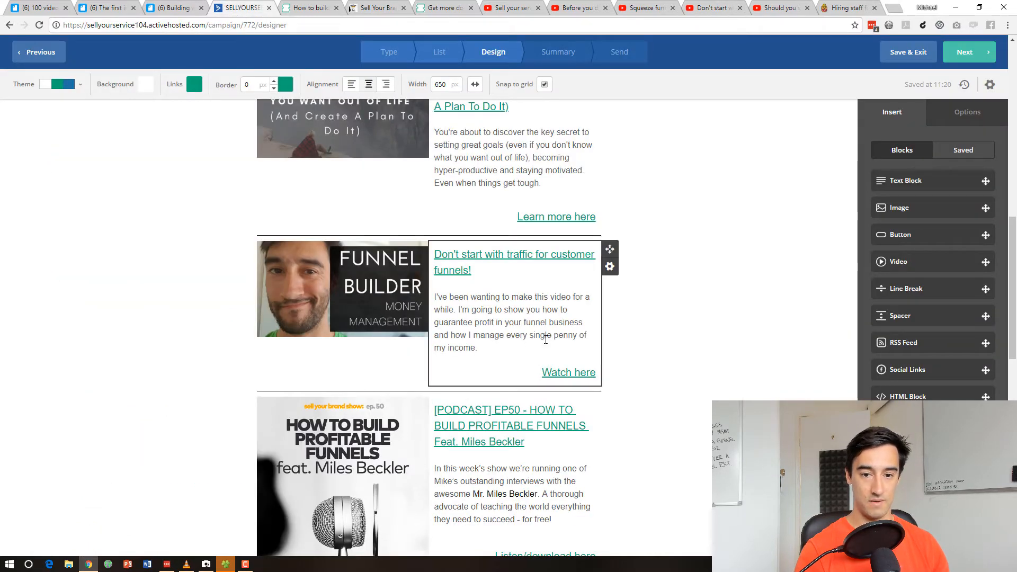
{"action": "left_click", "coordinate": [504, 348]}
{"action": "right_click", "coordinate": [504, 348]}
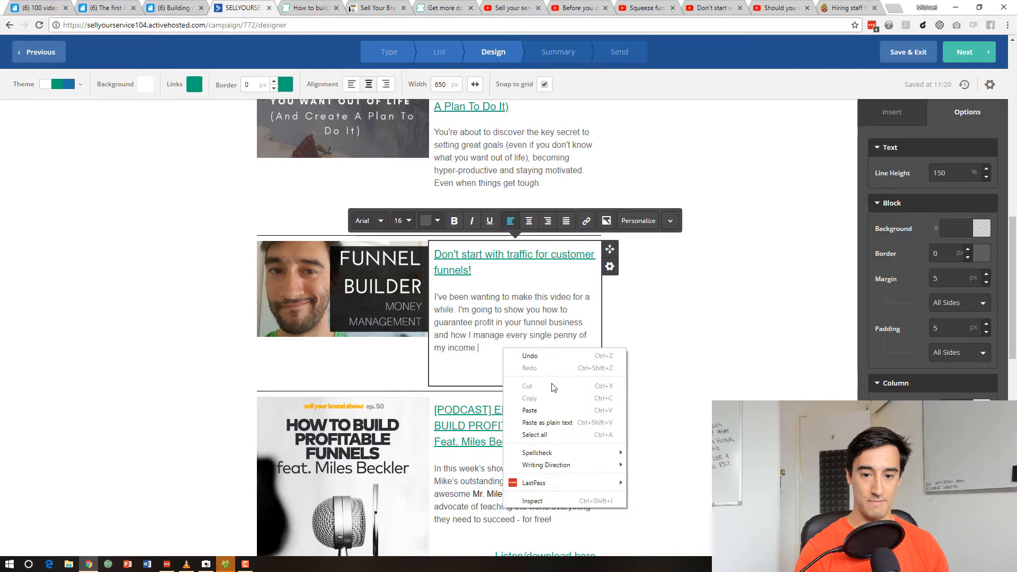
{"action": "left_click", "coordinate": [553, 423]}
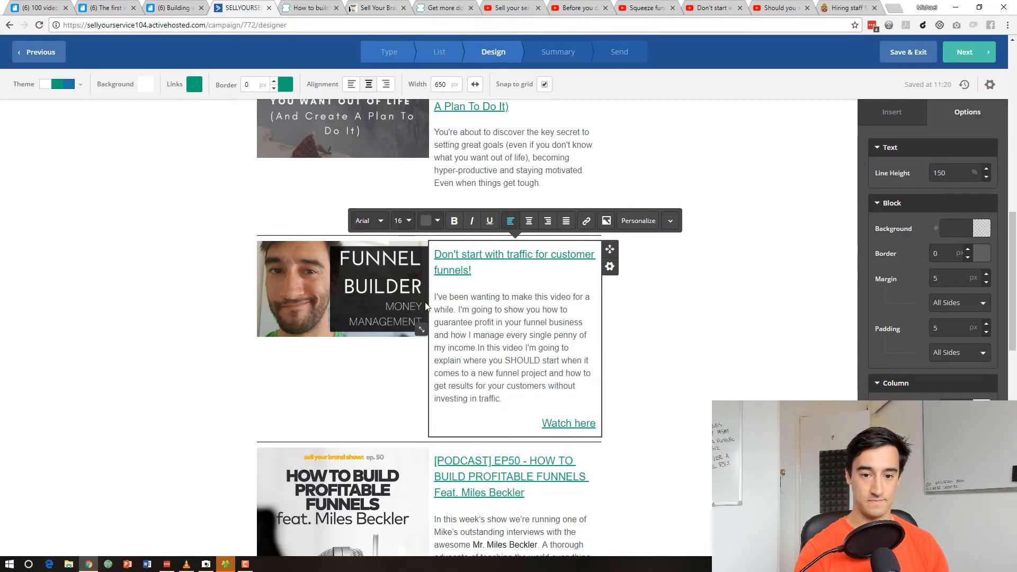
{"action": "left_click_drag", "start_coordinate": [435, 296], "coordinate": [478, 347]}
{"action": "key", "text": "BackSpace"}
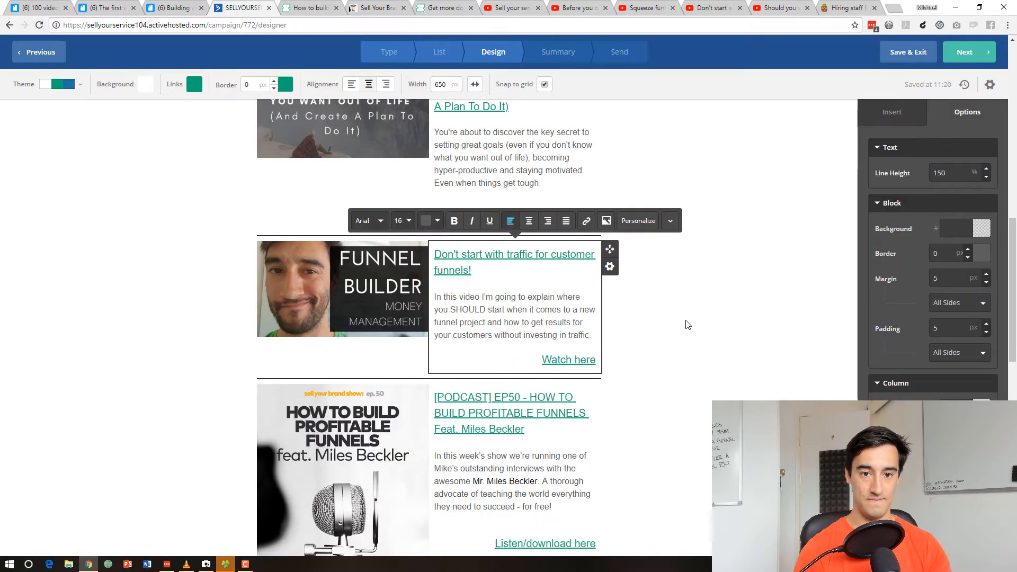
{"action": "left_click", "coordinate": [686, 325]}
- For the money management thumbnail's replacement, upload the image from the "Don't start with traffic for customer funn..." folder under Sell Your Service, 2018, YouTube
{"action": "scroll", "coordinate": [715, 355], "scroll_direction": "up", "scroll_amount": 1}
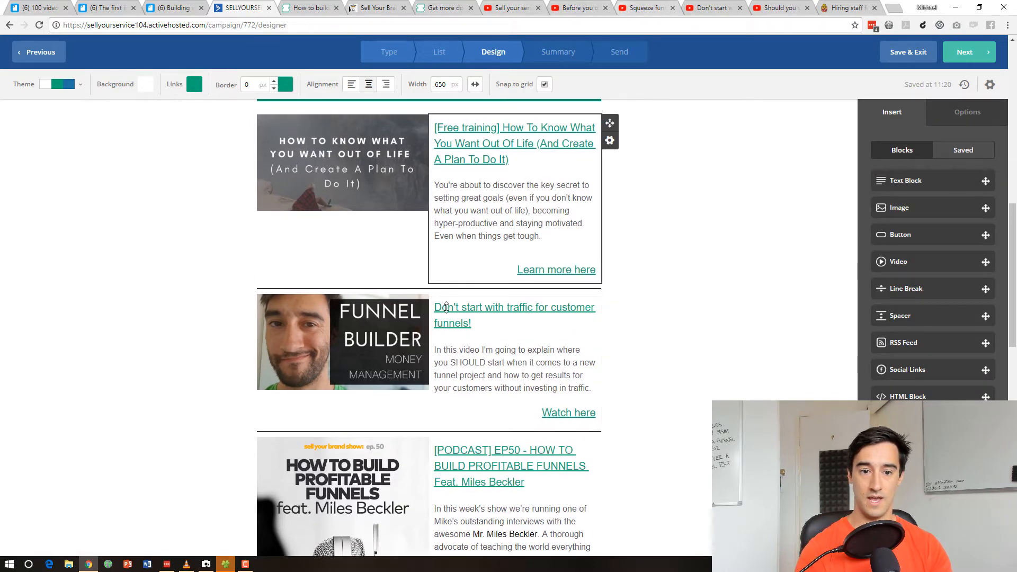
{"action": "left_click", "coordinate": [407, 335]}
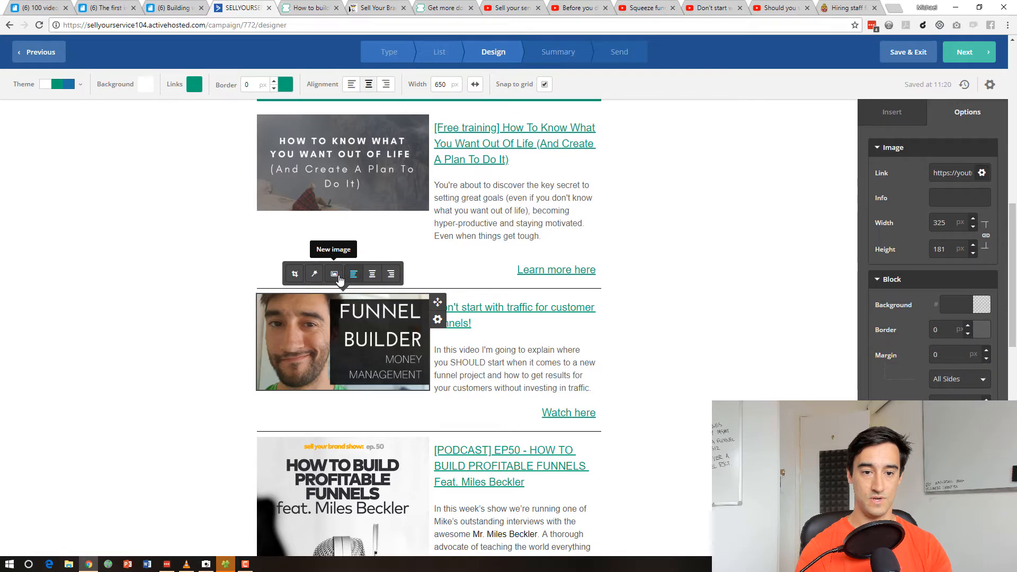
{"action": "left_click", "coordinate": [334, 275]}
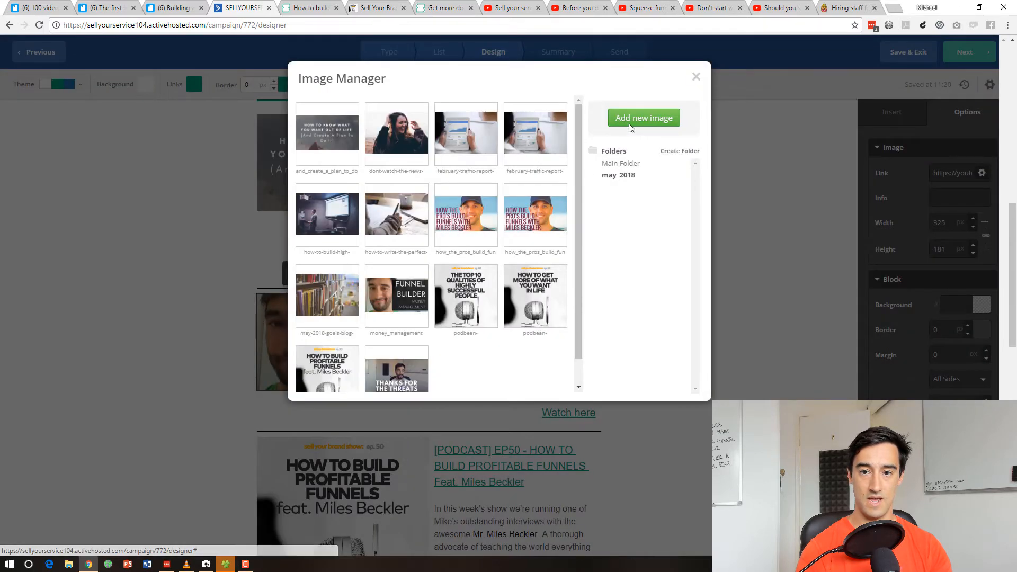
{"action": "left_click", "coordinate": [630, 127]}
{"action": "left_click", "coordinate": [180, 26]}
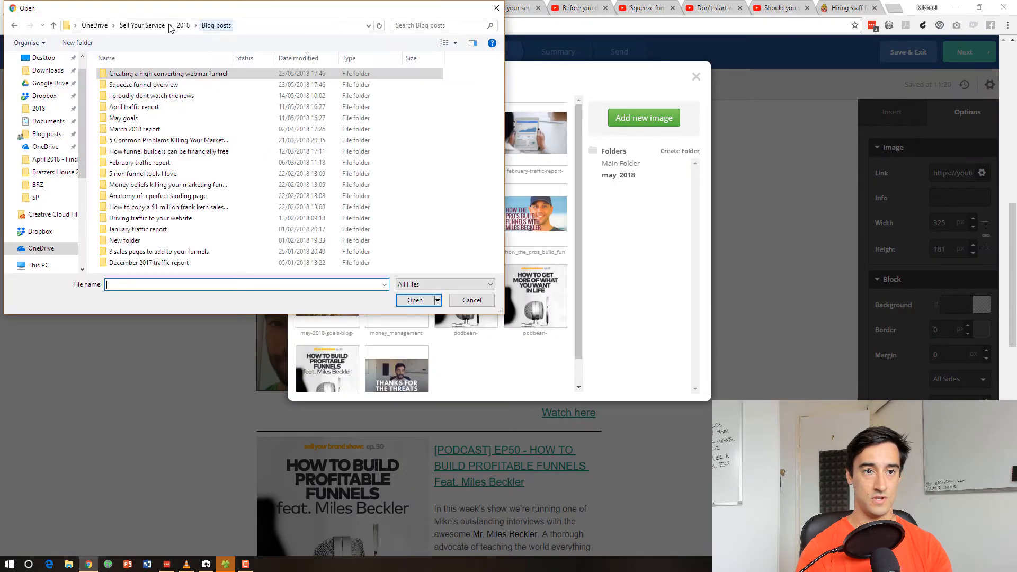
{"action": "left_click", "coordinate": [139, 25]}
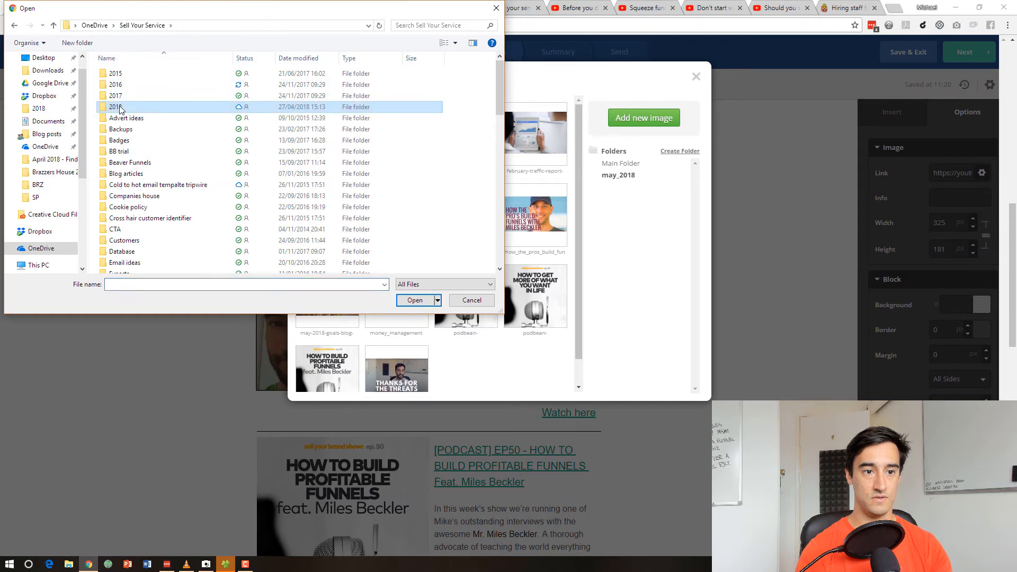
{"action": "double_click", "coordinate": [116, 107]}
{"action": "double_click", "coordinate": [132, 221]}
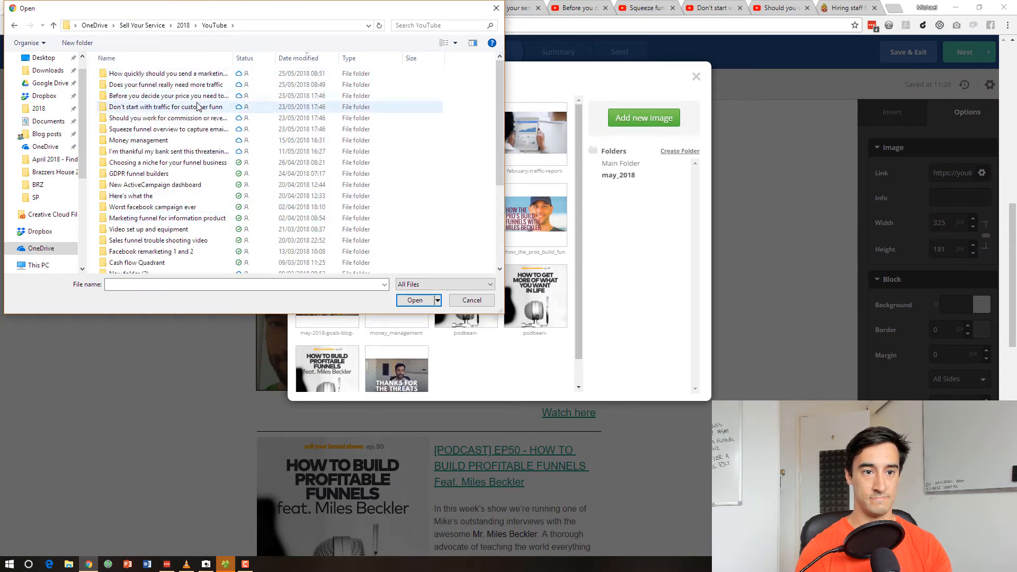
{"action": "double_click", "coordinate": [197, 106]}
{"action": "double_click", "coordinate": [135, 91]}
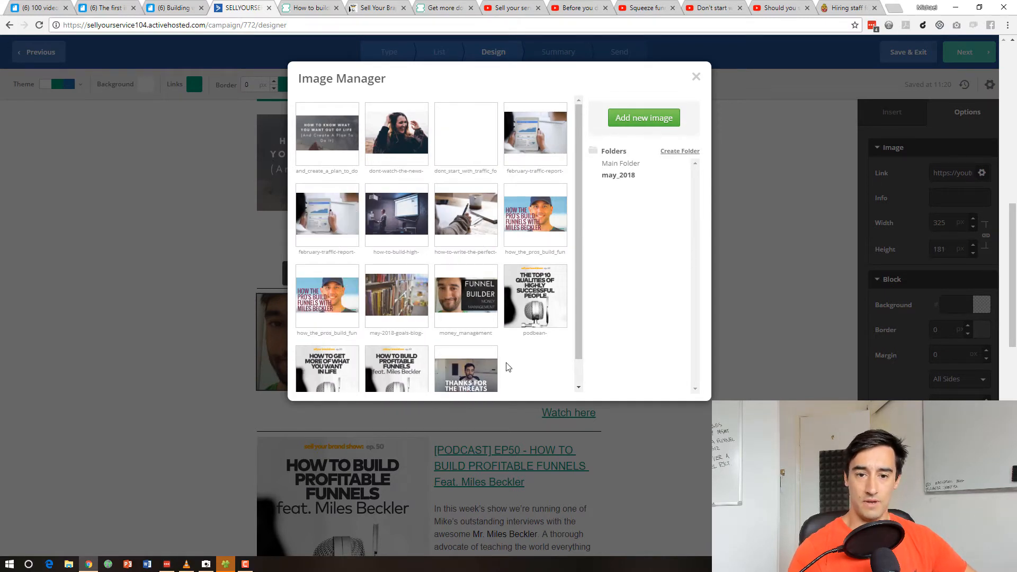
- Choose the uploaded dont_start_with_traffic image as the thumbnail of the "Don't start with traffic for customer funnels!" item
{"action": "mouse_move", "coordinate": [470, 137]}
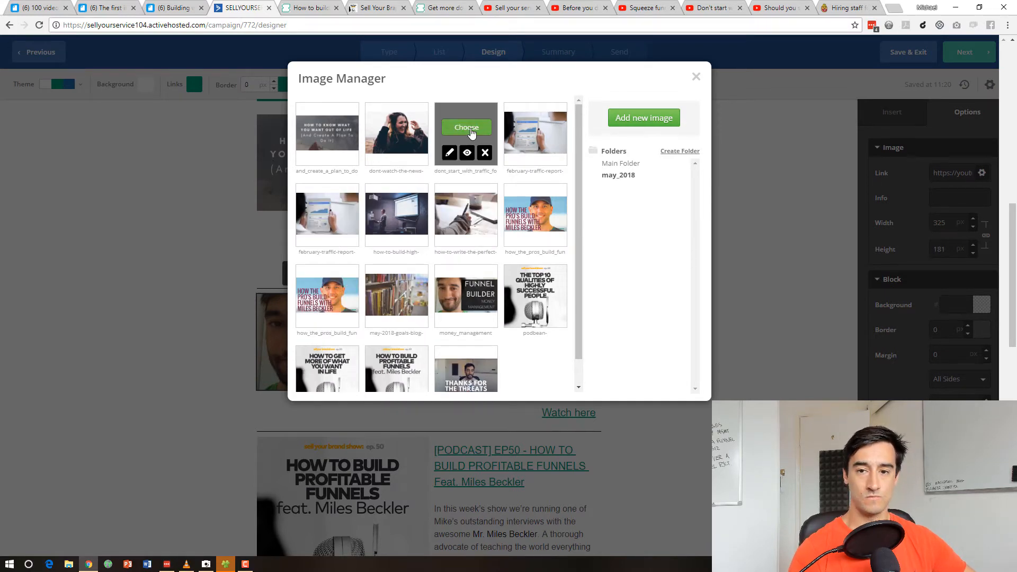
{"action": "left_click", "coordinate": [471, 131]}
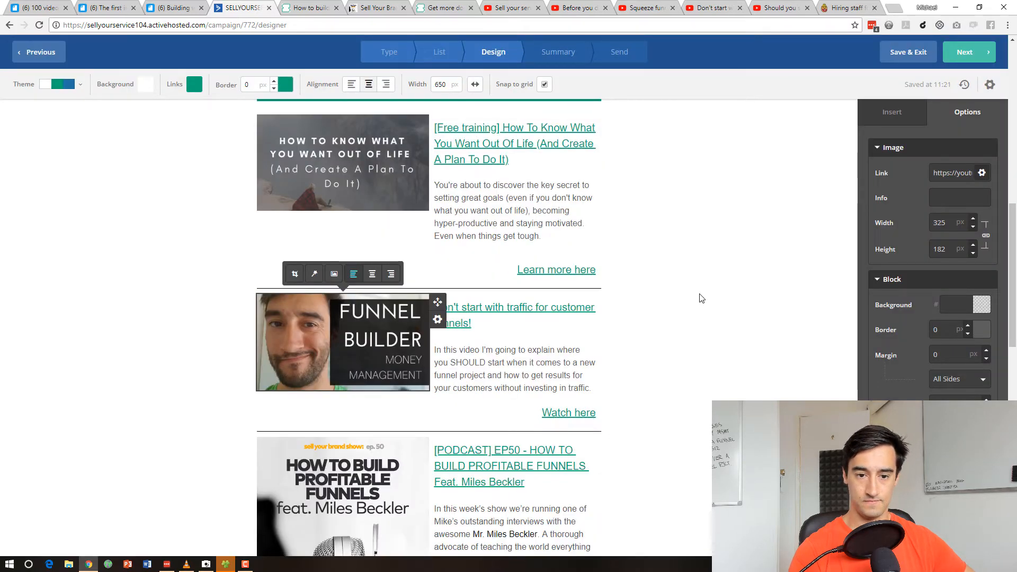
- Get the share link of the "Don't start with traffic for customer funnels!" YouTube video, without a start time
{"action": "left_click", "coordinate": [715, 9]}
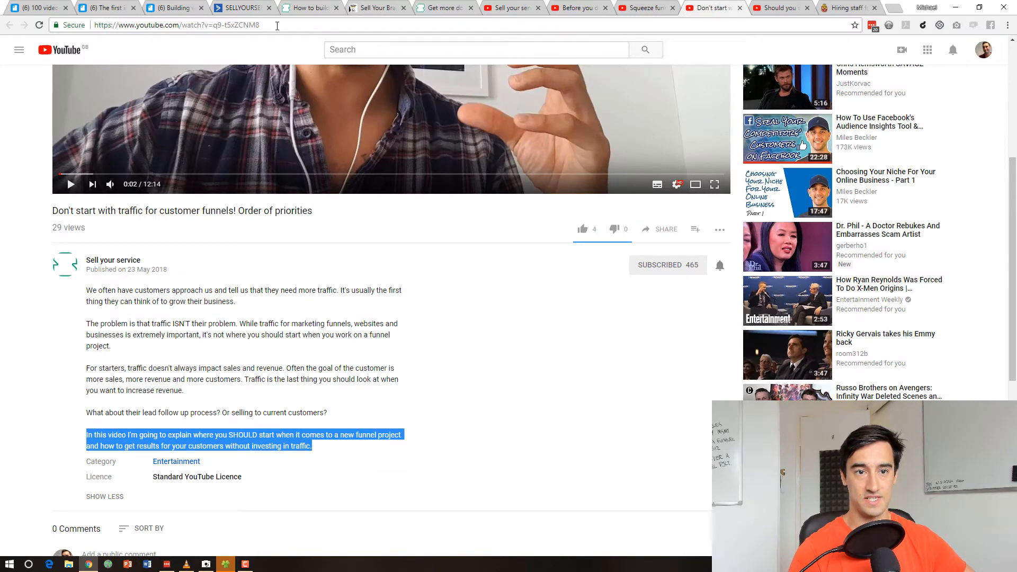
{"action": "scroll", "coordinate": [290, 240], "scroll_direction": "up", "scroll_amount": 2}
{"action": "left_click", "coordinate": [170, 279]}
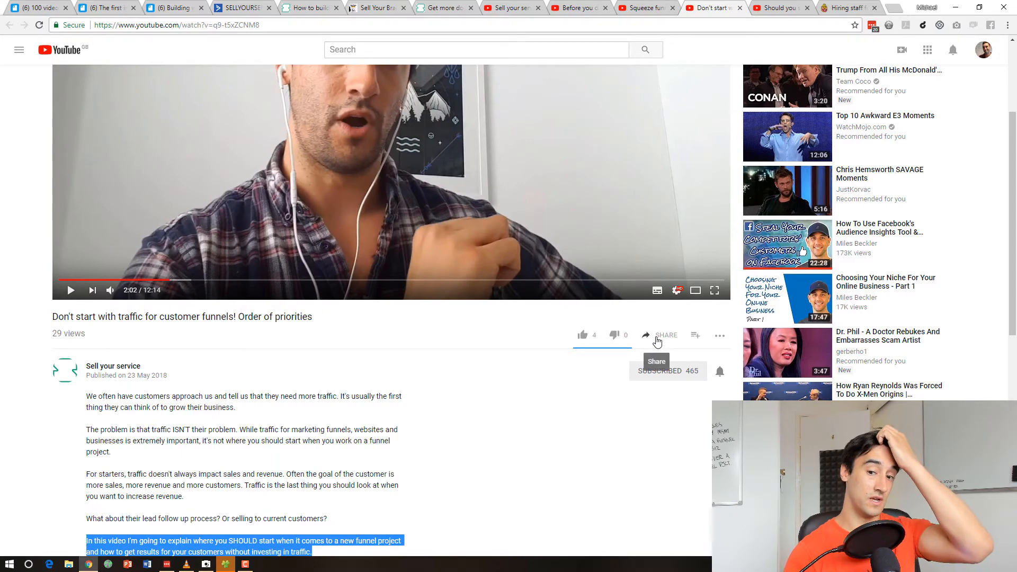
{"action": "left_click", "coordinate": [657, 339]}
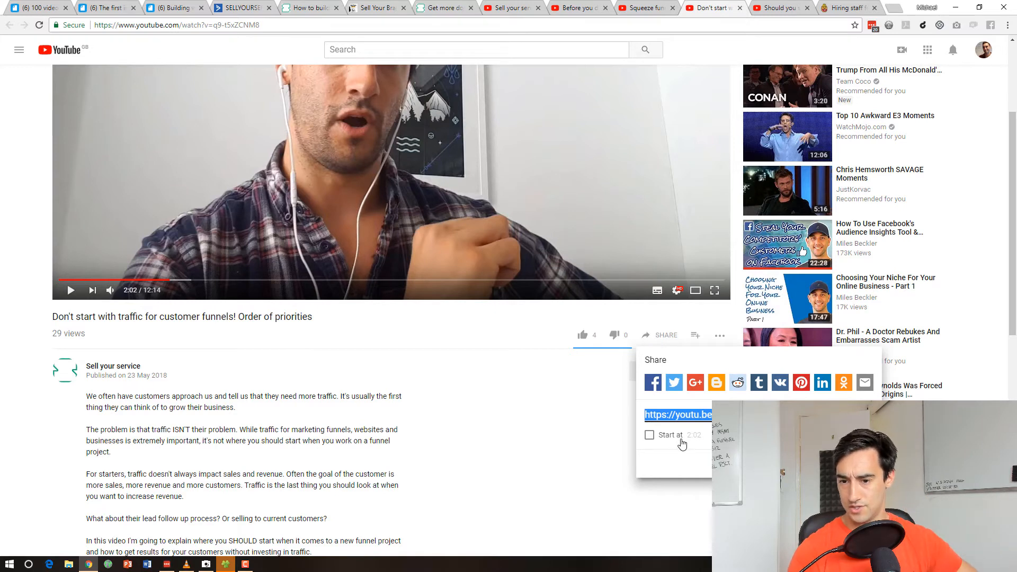
{"action": "left_click", "coordinate": [650, 436]}
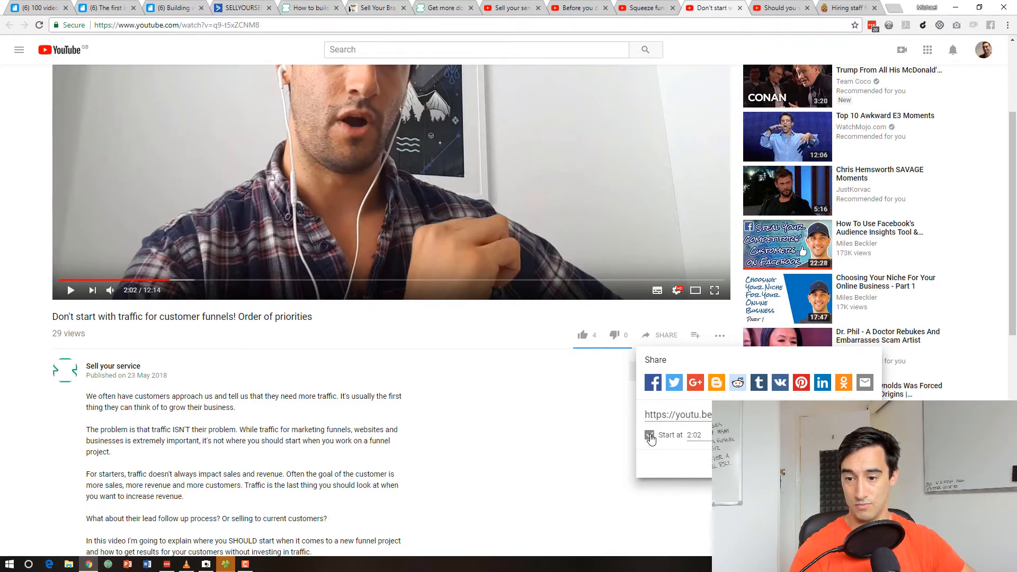
{"action": "left_click", "coordinate": [650, 436]}
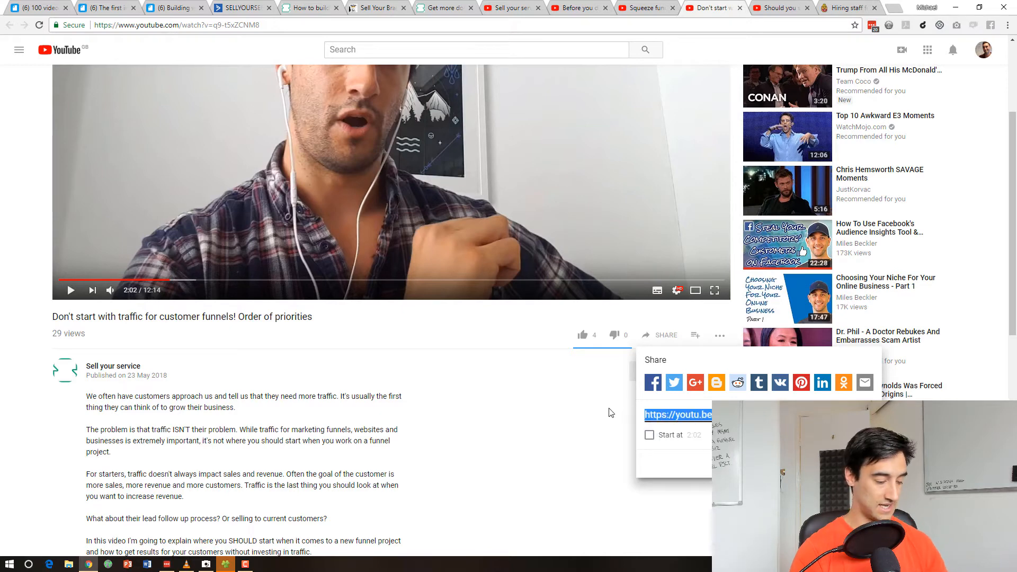
{"action": "left_click", "coordinate": [254, 5]}
{"action": "left_click", "coordinate": [526, 341]}
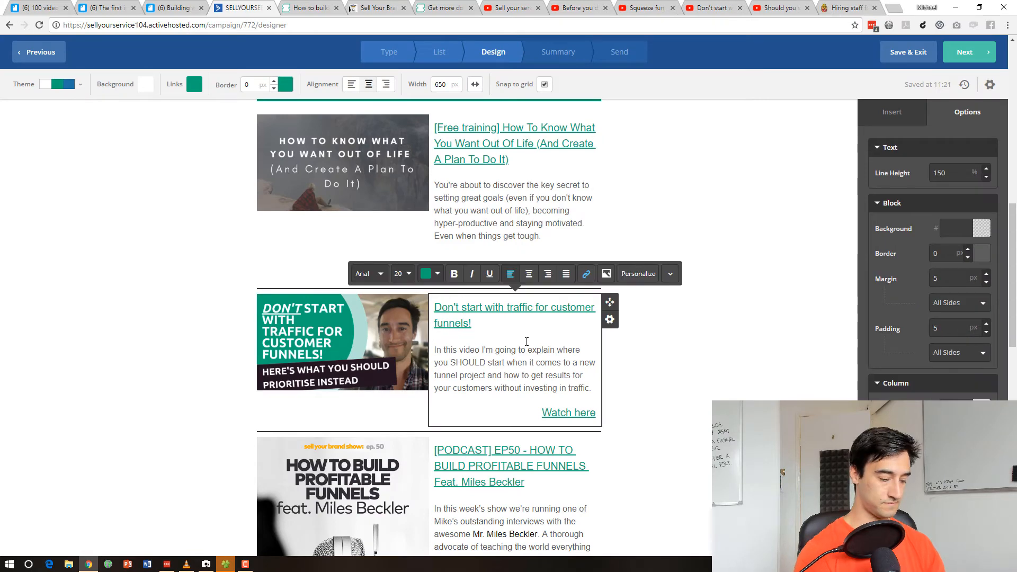
{"action": "key", "text": "ctrl+k"}
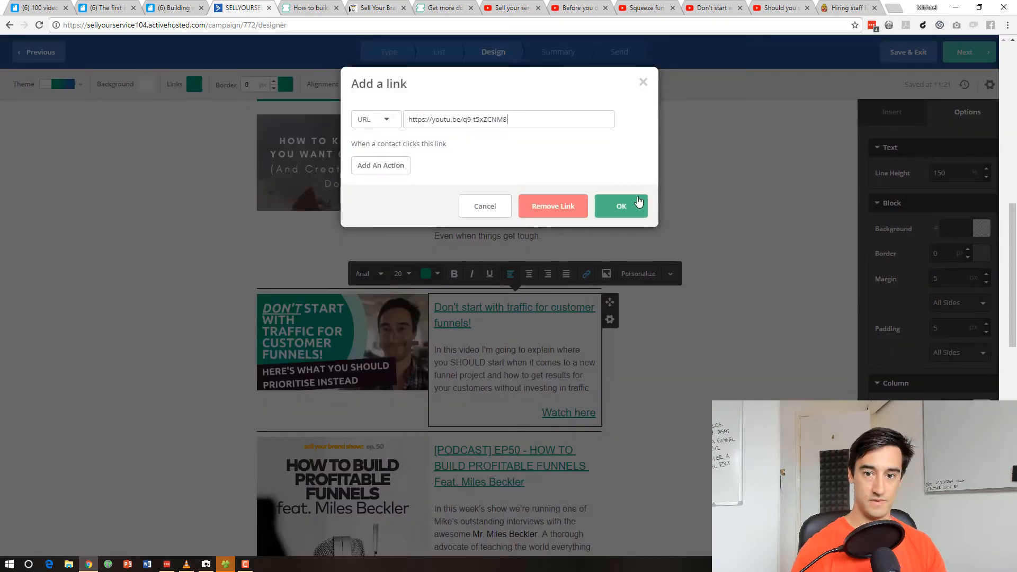
{"action": "left_click", "coordinate": [641, 206]}
{"action": "left_click", "coordinate": [564, 416]}
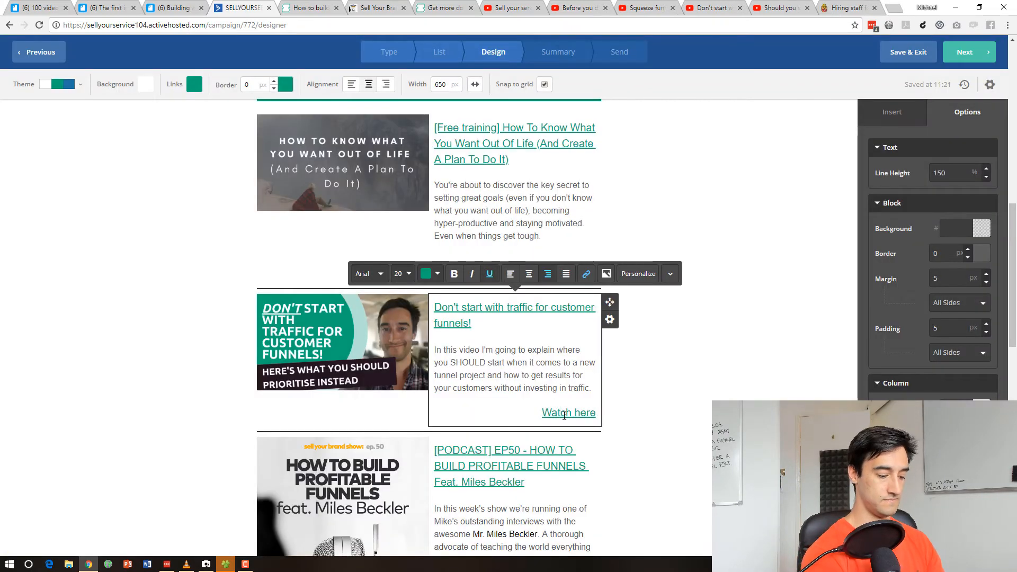
{"action": "key", "text": "ctrl+k"}
{"action": "left_click", "coordinate": [625, 207]}
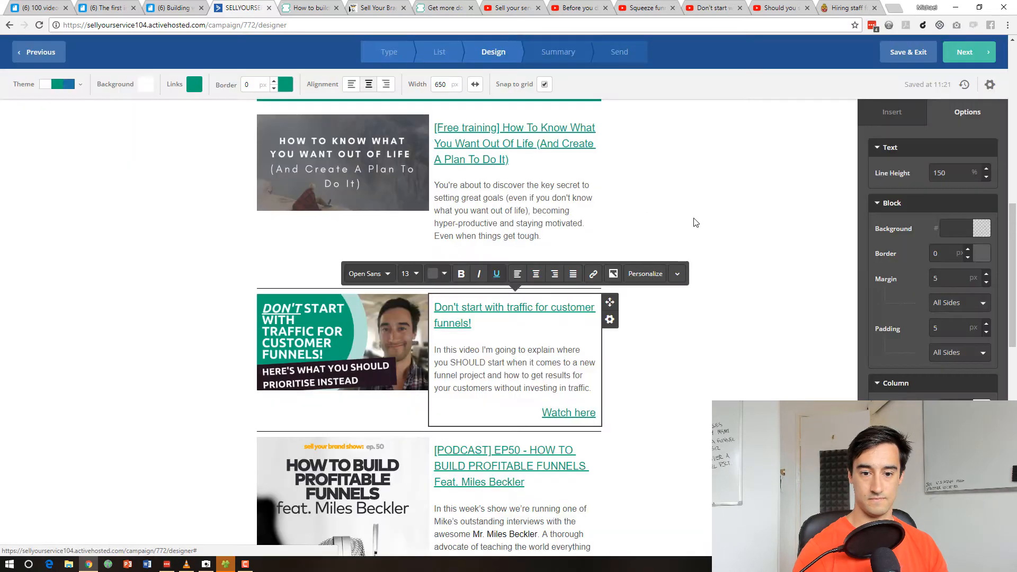
- Replace the EP50 podcast artwork with podbean-thumbnails_EP51, uploaded from the Sell Your Service, 2018, Emails, May folder
{"action": "scroll", "coordinate": [662, 254], "scroll_direction": "down", "scroll_amount": 3}
{"action": "left_click", "coordinate": [361, 335]}
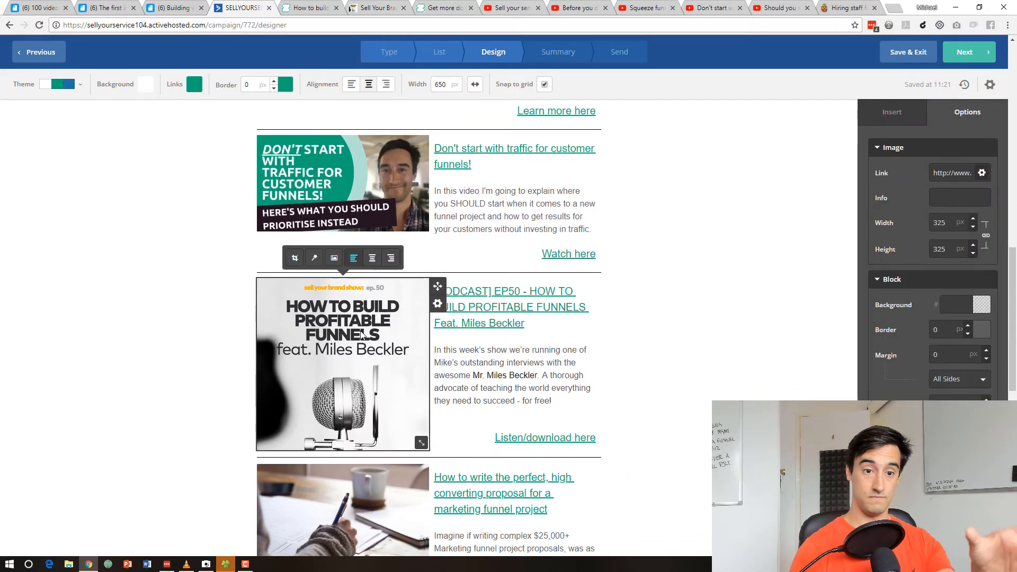
{"action": "left_click", "coordinate": [341, 259]}
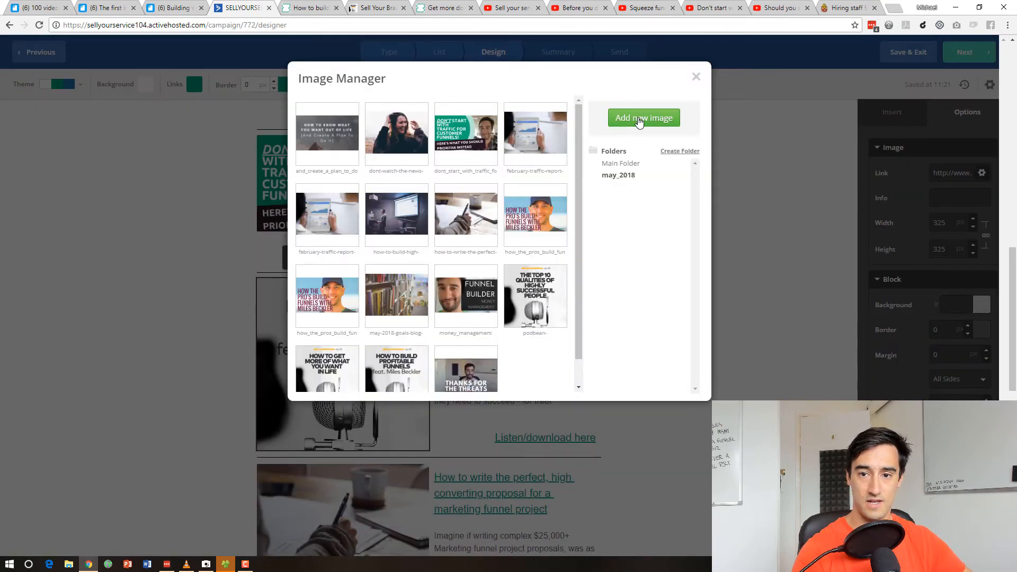
{"action": "left_click", "coordinate": [639, 118]}
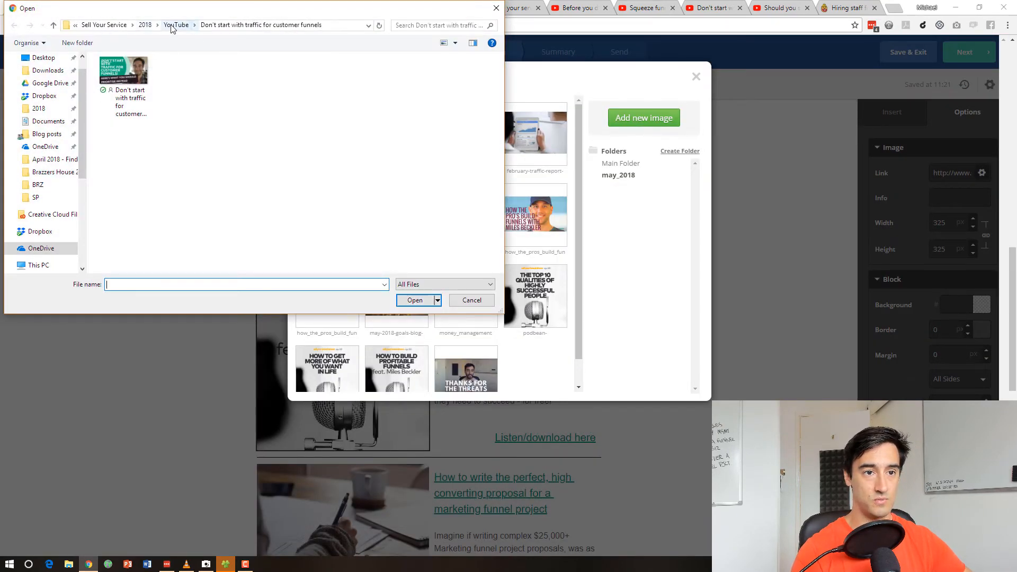
{"action": "left_click", "coordinate": [173, 26]}
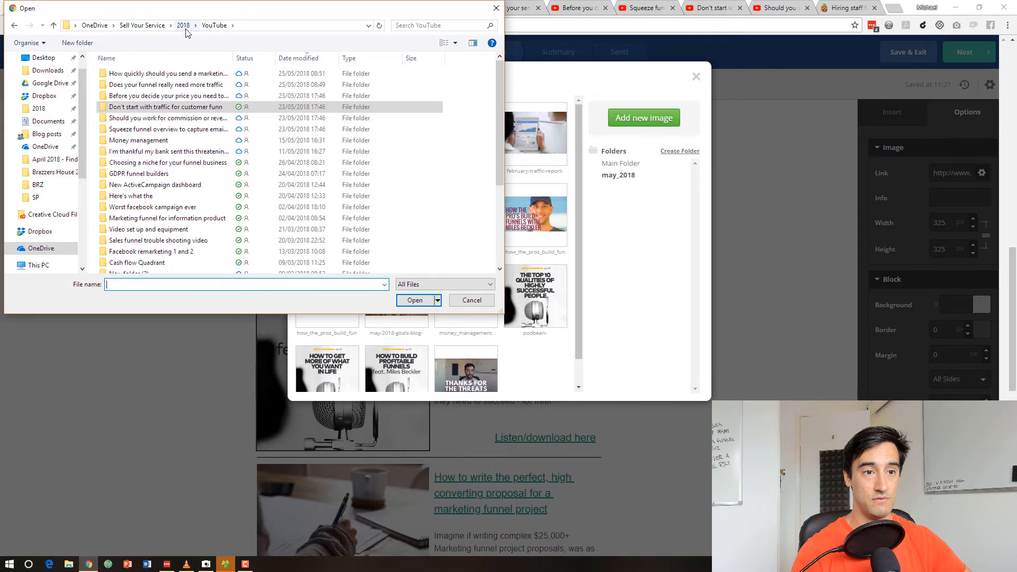
{"action": "left_click", "coordinate": [184, 28]}
{"action": "double_click", "coordinate": [130, 129]}
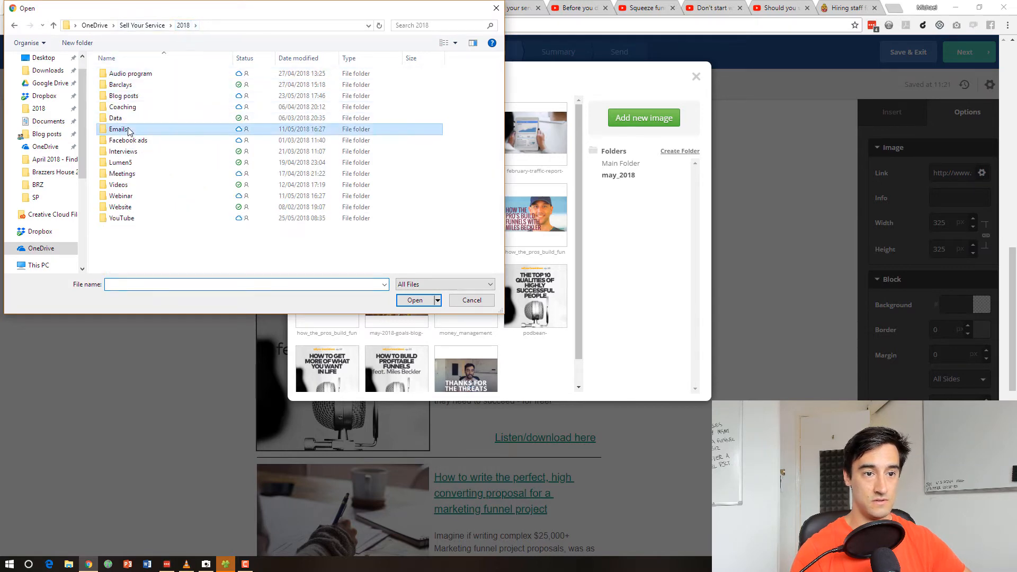
{"action": "double_click", "coordinate": [173, 88]}
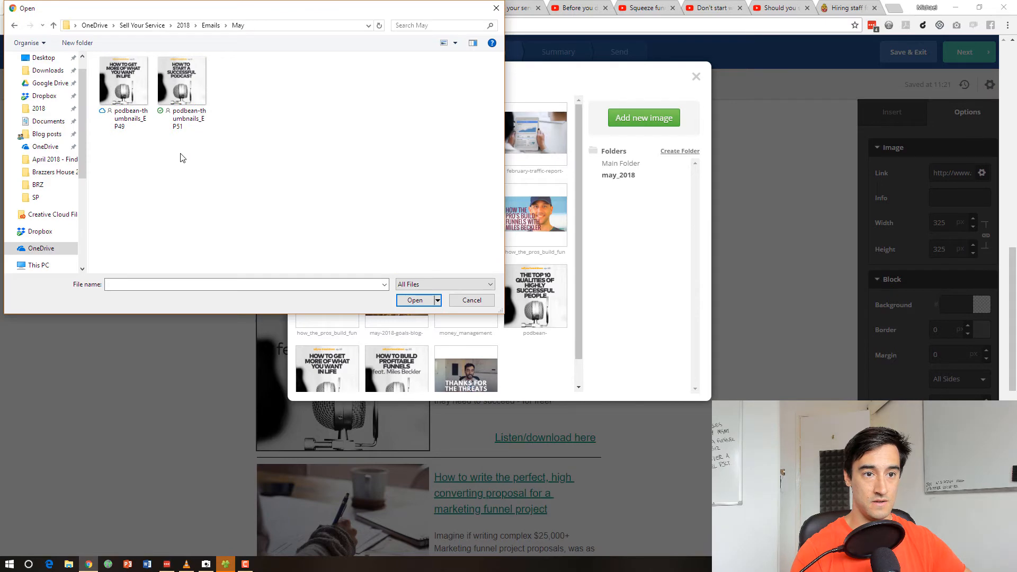
{"action": "double_click", "coordinate": [174, 82]}
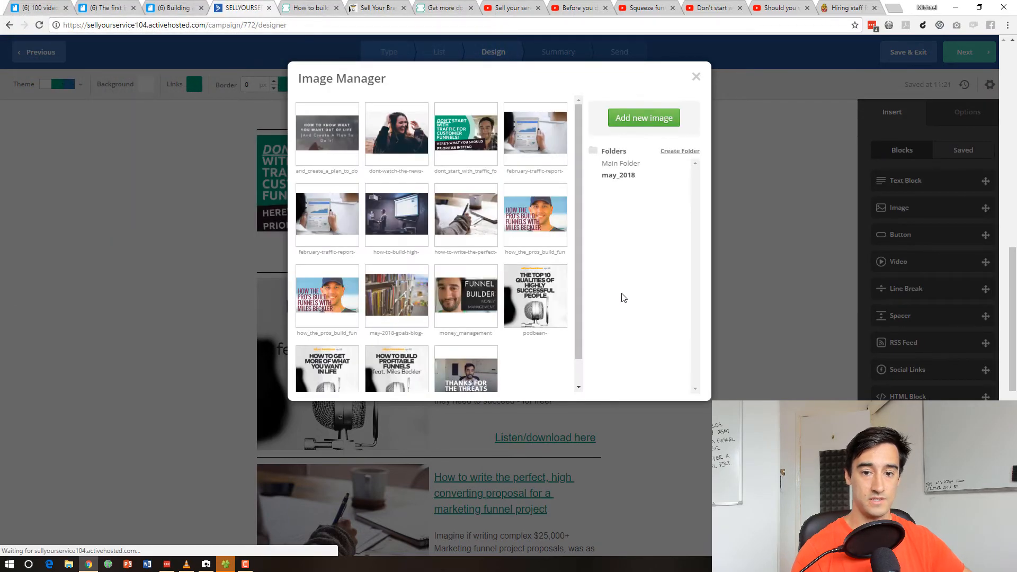
{"action": "mouse_move", "coordinate": [538, 249]}
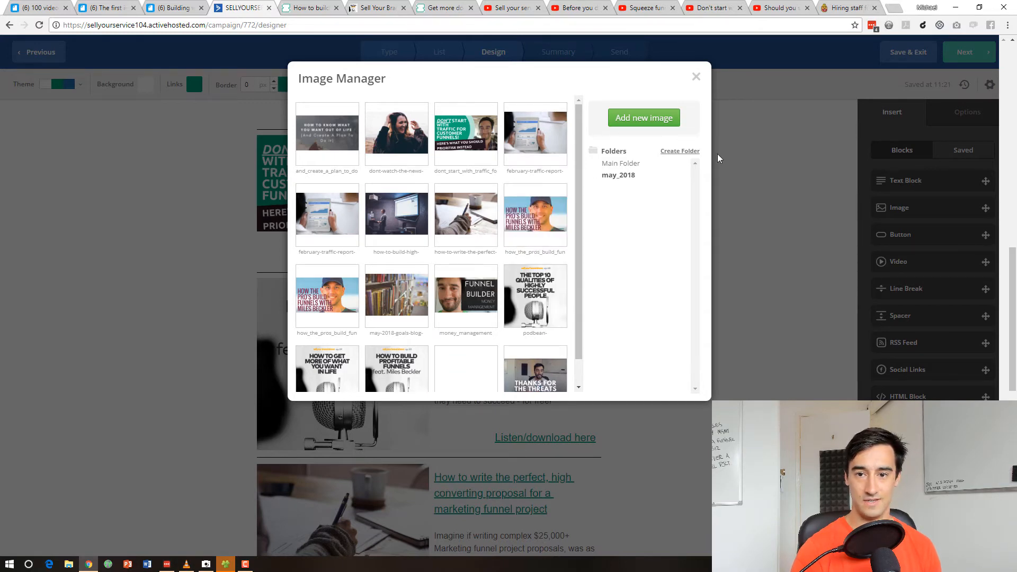
{"action": "scroll", "coordinate": [534, 222], "scroll_direction": "down", "scroll_amount": 2}
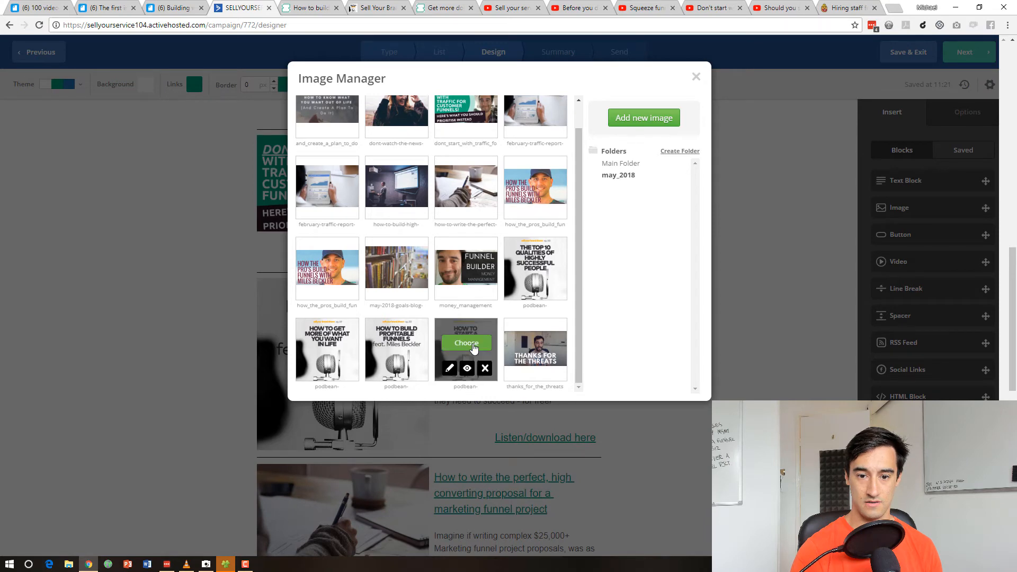
{"action": "left_click", "coordinate": [474, 347]}
- Open the EP51 episode on the podcast site and copy the description sentence beginning "In this week's show, we are revealing exactly"
{"action": "left_click", "coordinate": [380, 7]}
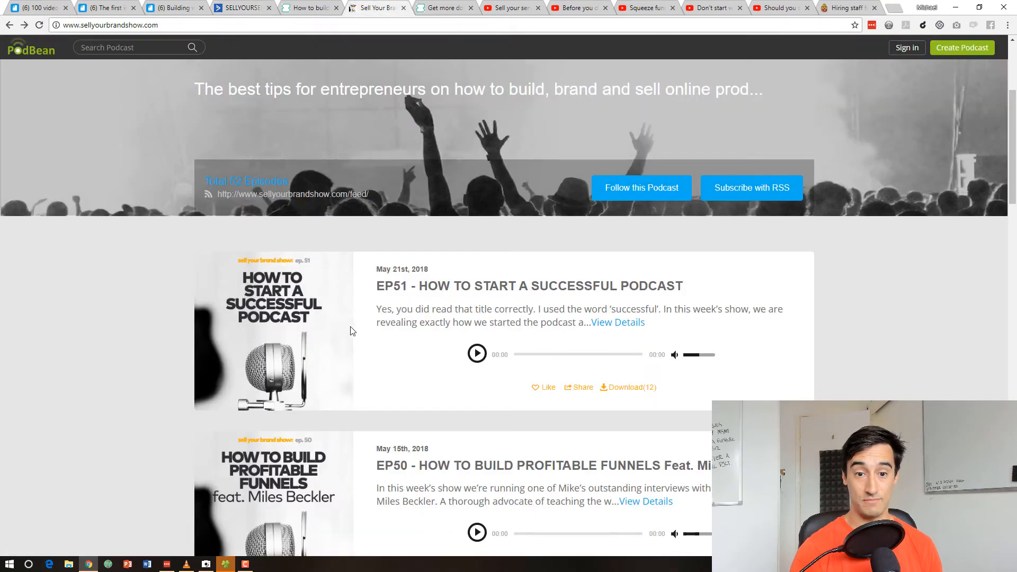
{"action": "left_click", "coordinate": [510, 286]}
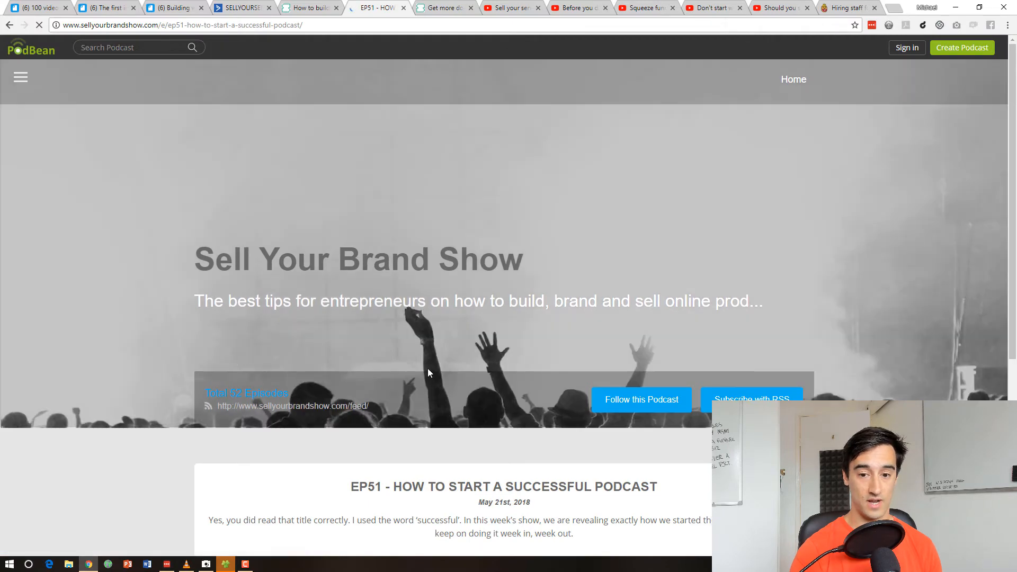
{"action": "scroll", "coordinate": [428, 369], "scroll_direction": "down", "scroll_amount": 6}
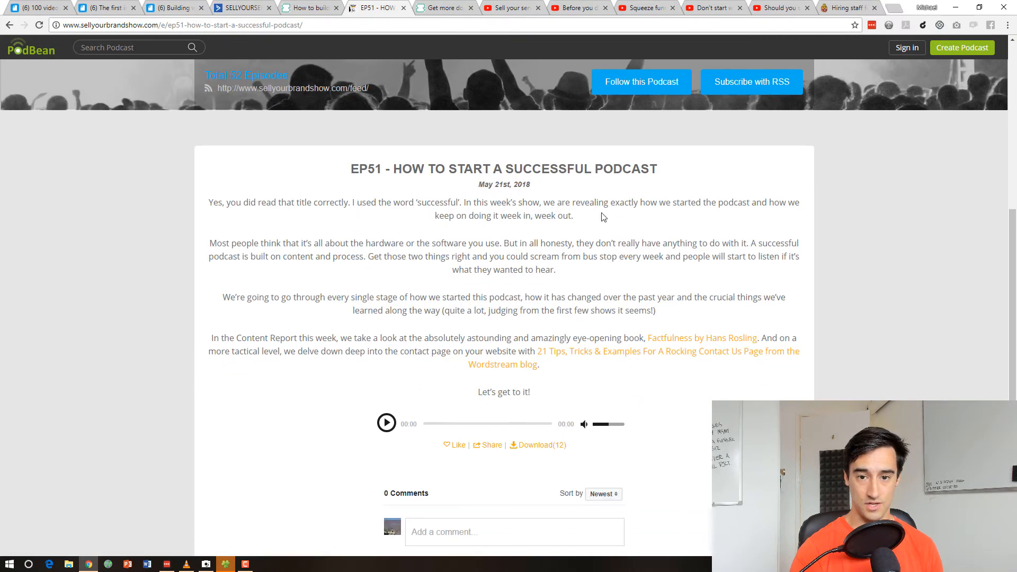
{"action": "left_click_drag", "start_coordinate": [556, 212], "coordinate": [460, 202]}
{"action": "key", "text": "ctrl+c"}
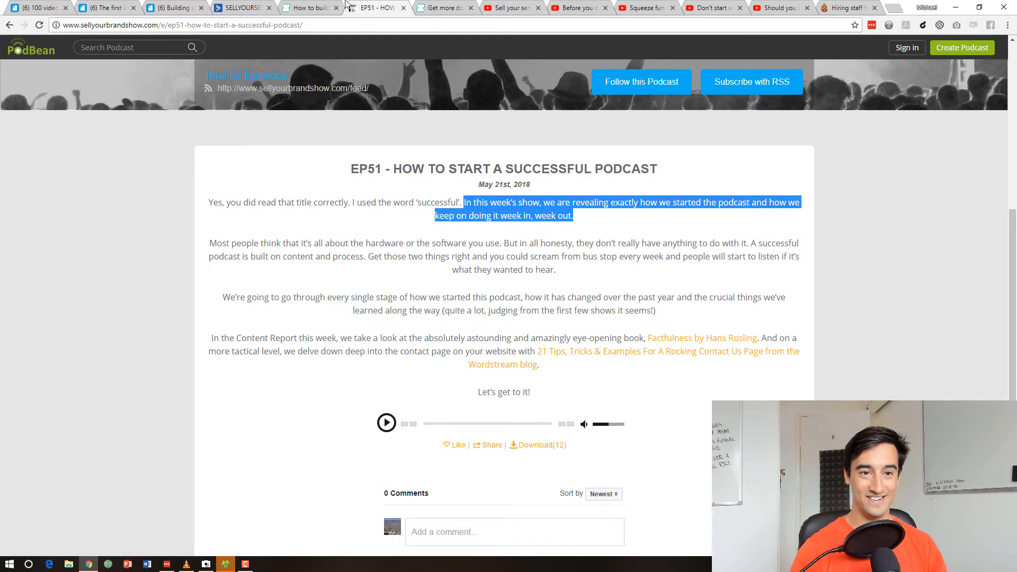
- Replace the summary under the newsletter's podcast headline with the copied EP51 sentence
{"action": "left_click", "coordinate": [250, 7]}
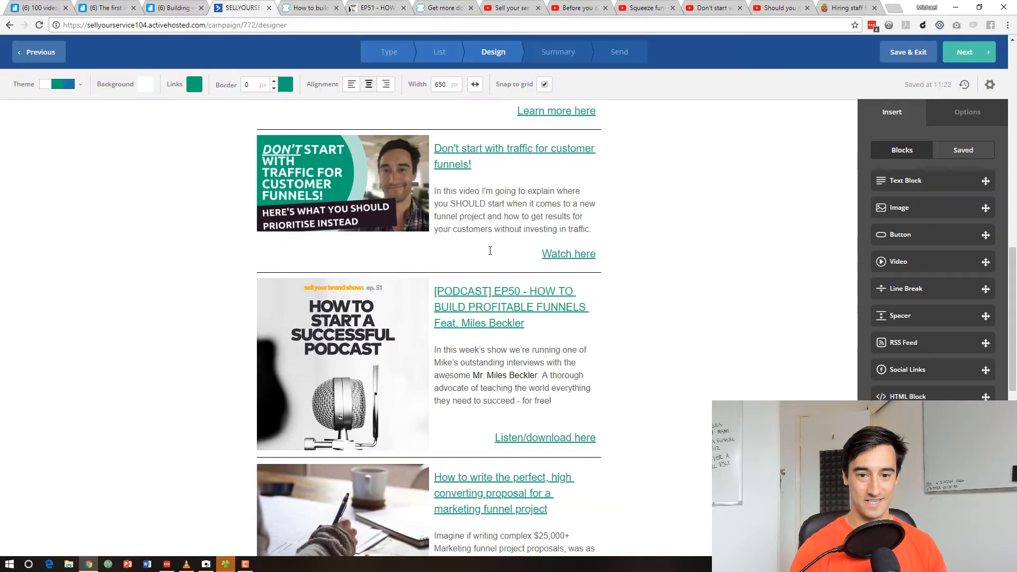
{"action": "left_click_drag", "start_coordinate": [567, 397], "coordinate": [434, 350]}
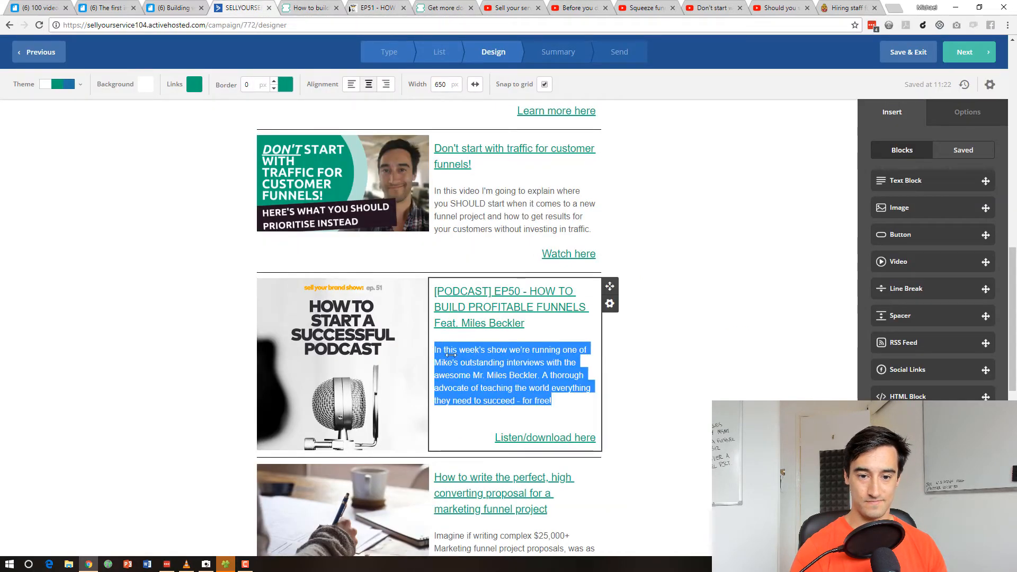
{"action": "left_click", "coordinate": [568, 395]}
{"action": "key", "text": "ctrl+v"}
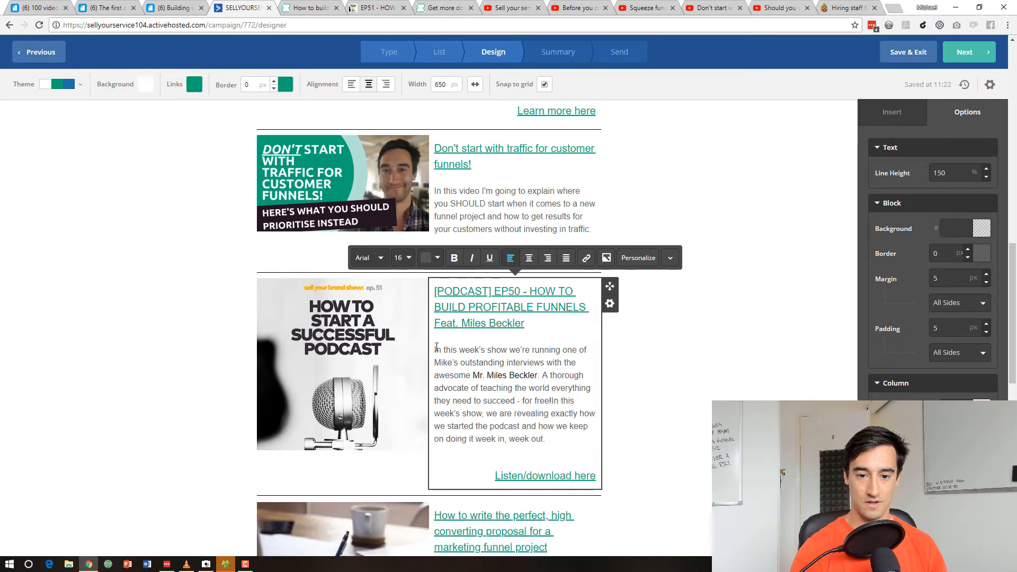
{"action": "left_click_drag", "start_coordinate": [447, 353], "coordinate": [551, 398]}
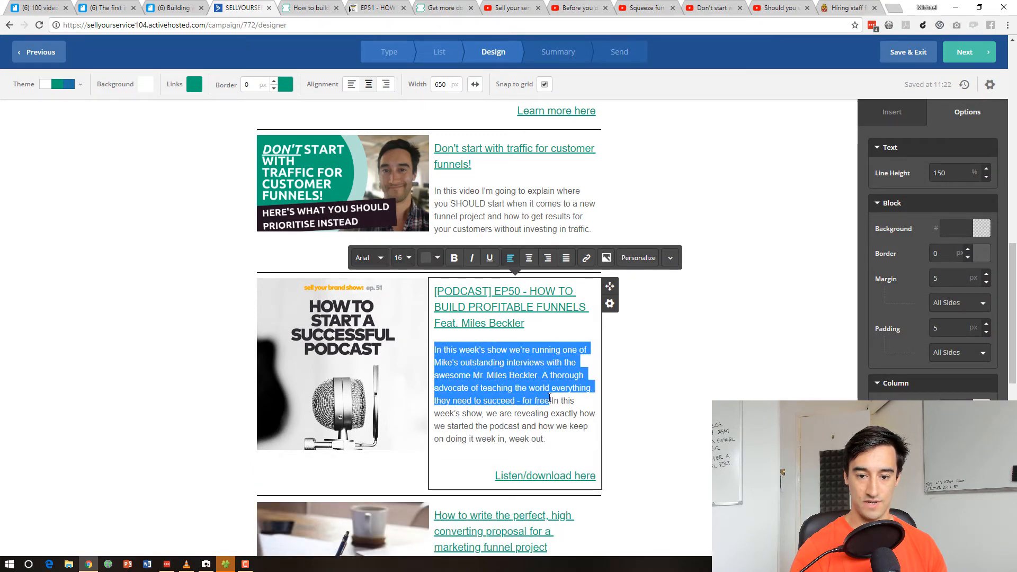
{"action": "key", "text": "BackSpace"}
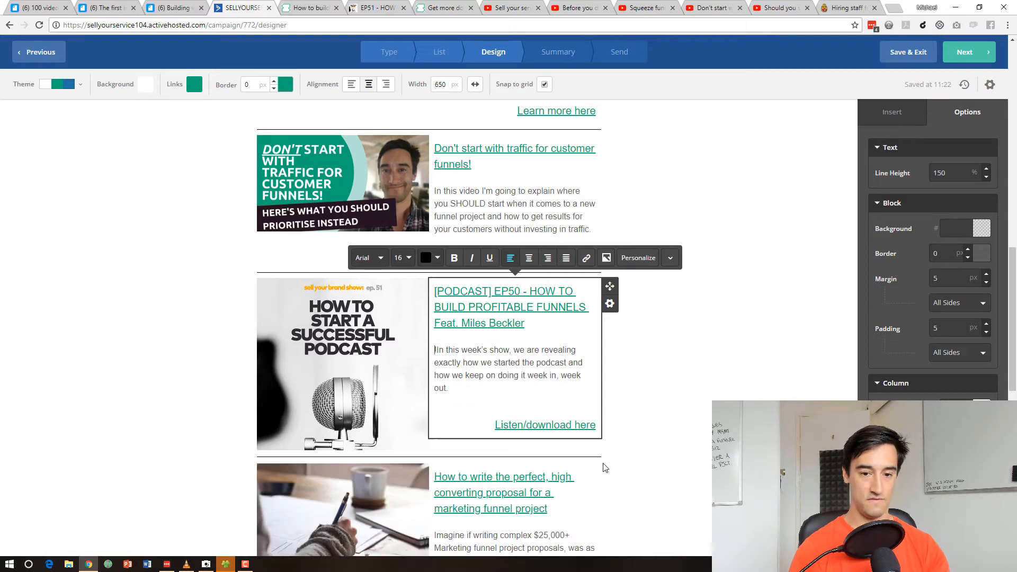
{"action": "key", "text": "Delete"}
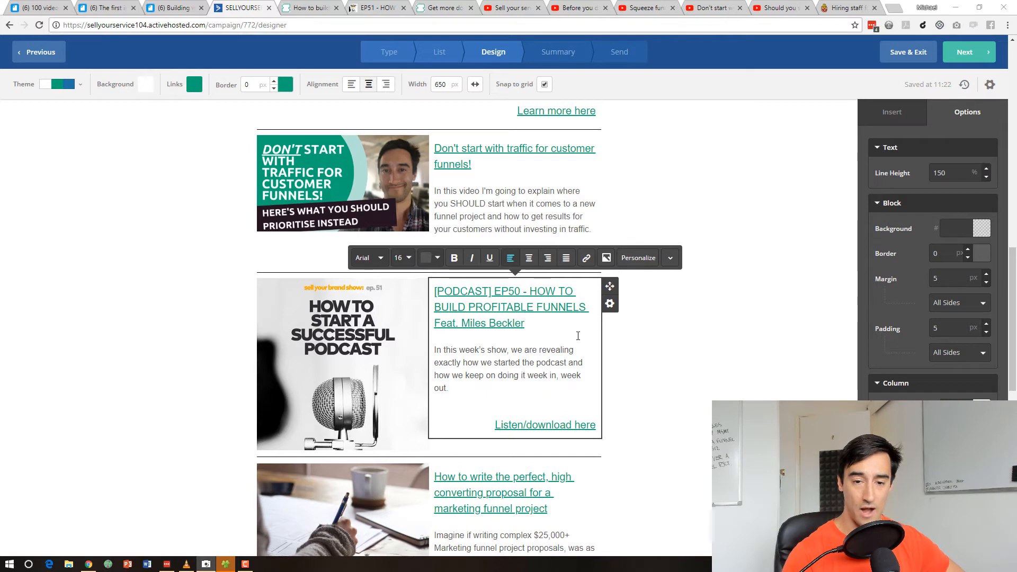
{"action": "left_click", "coordinate": [482, 390]}
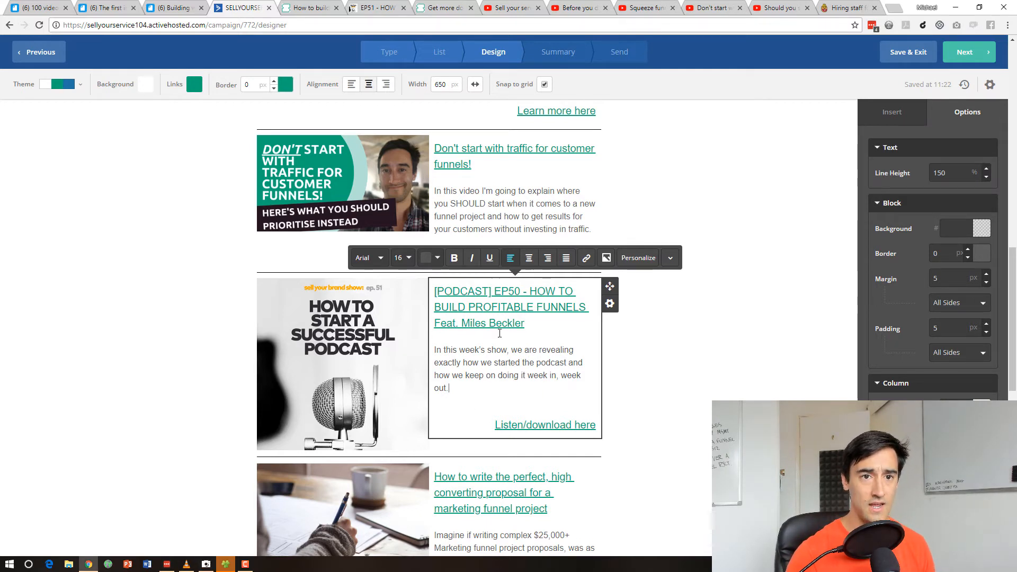
- Copy the episode title from the podcast site and replace the newsletter's EP50 title after [PODCAST] with "EP51 - HOW TO START A SUCCESSFUL PODCAST"
{"action": "left_click", "coordinate": [372, 8]}
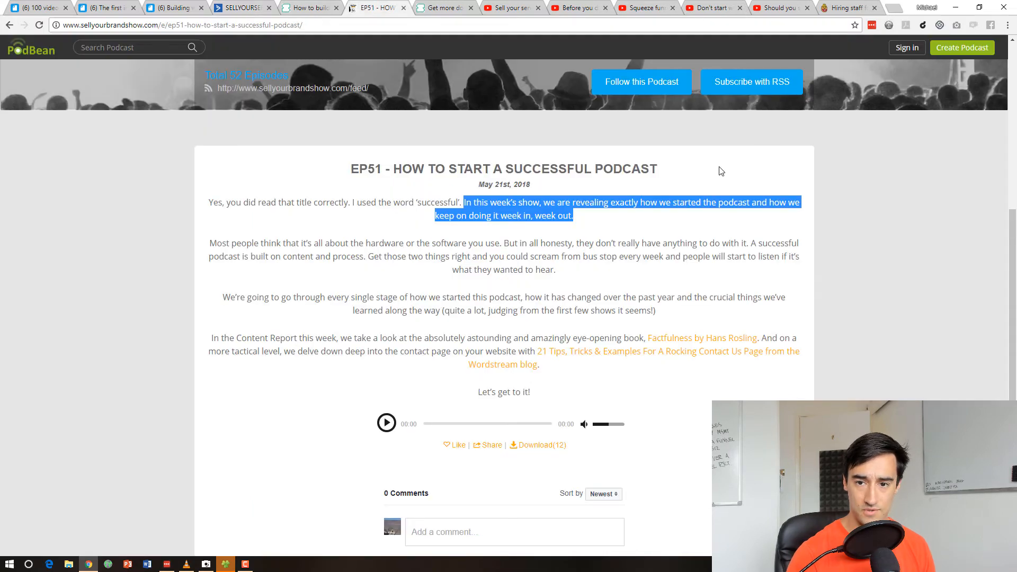
{"action": "left_click_drag", "start_coordinate": [718, 170], "coordinate": [353, 173]}
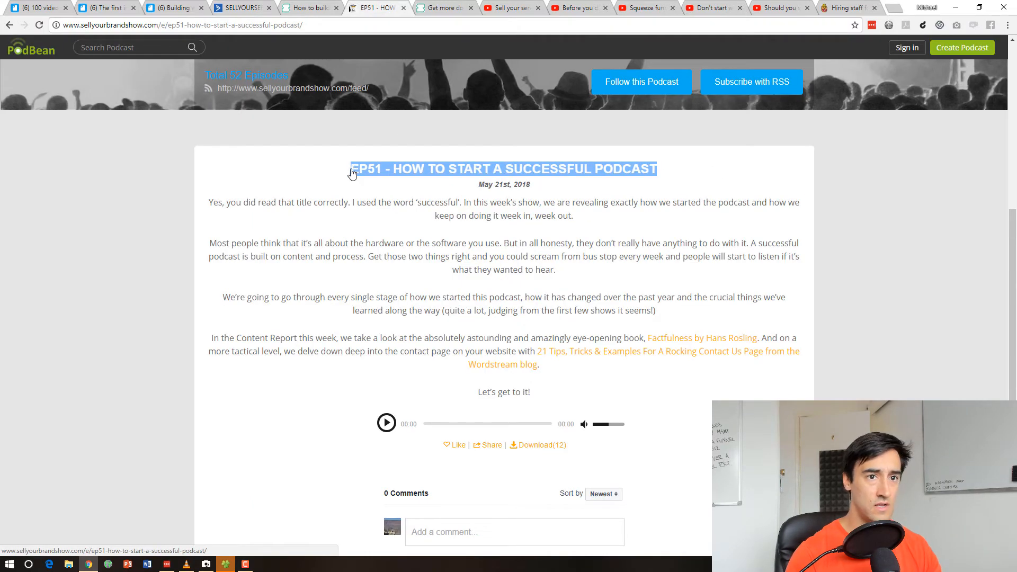
{"action": "key", "text": "ctrl+c"}
{"action": "left_click", "coordinate": [241, 7]}
{"action": "key", "text": "ctrl+v"}
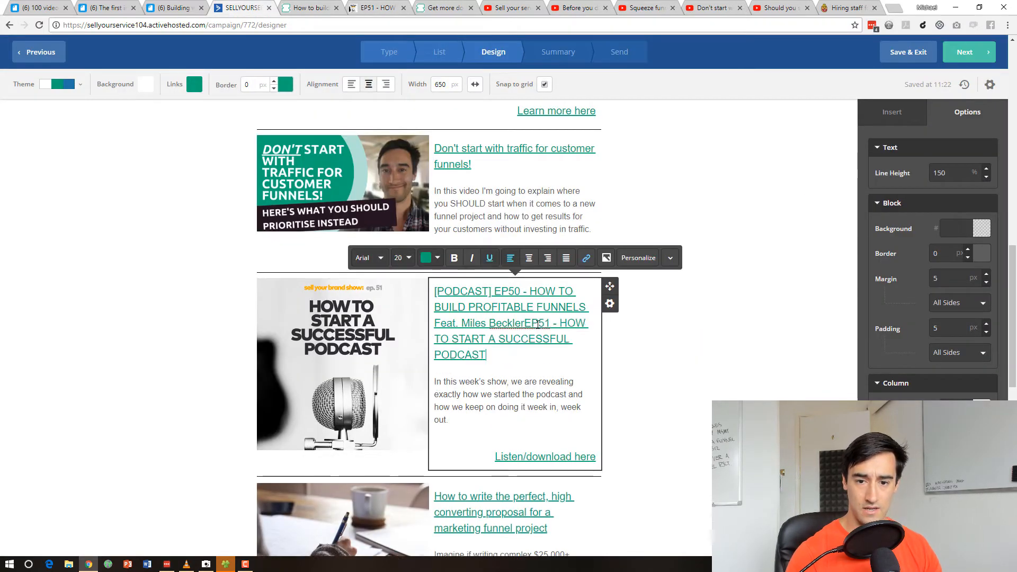
{"action": "left_click_drag", "start_coordinate": [490, 291], "coordinate": [527, 326]}
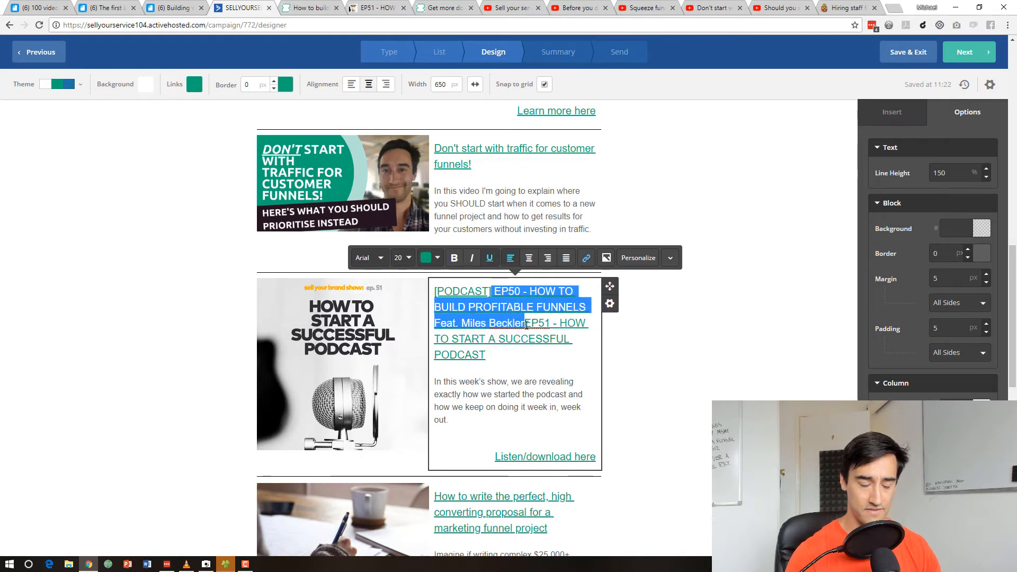
{"action": "key", "text": "BackSpace"}
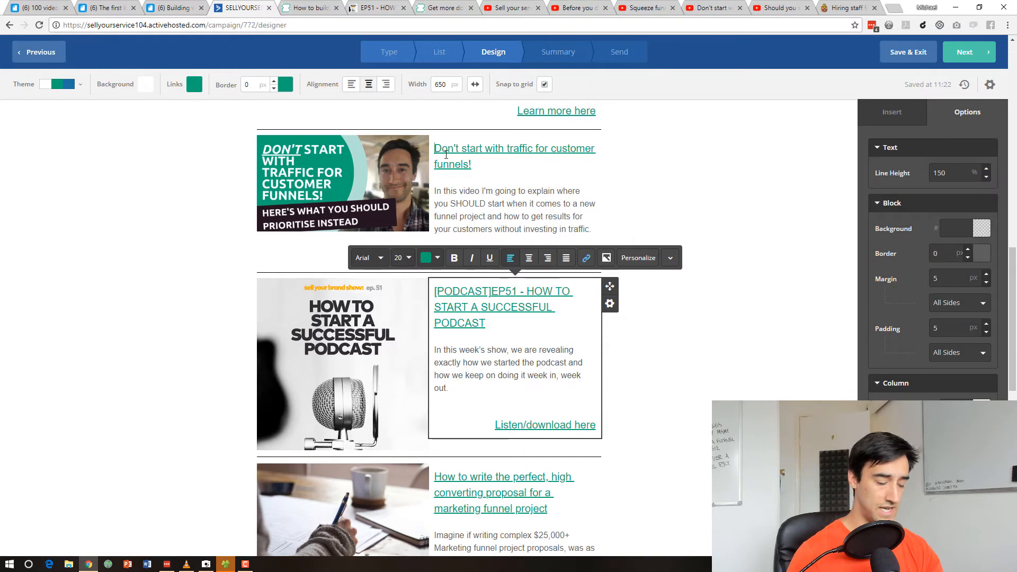
- Add the prefix "[YouTube]" in front of the headline "Don't start with traffic for customer funnels!"
{"action": "left_click", "coordinate": [477, 167]}
{"action": "key", "text": "ctrl+Home"}
{"action": "type", "text": "["}
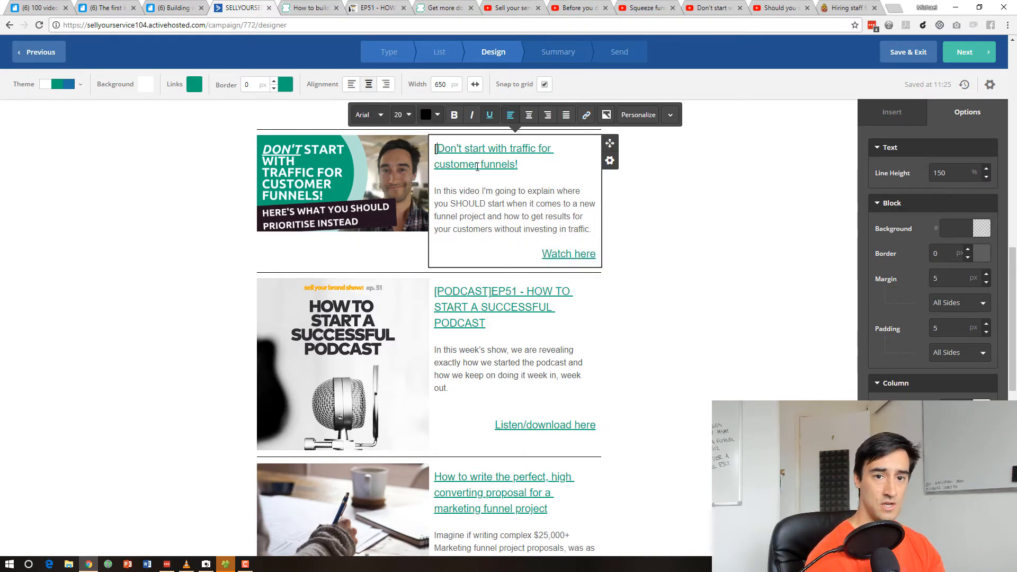
{"action": "type", "text": "v"}
{"action": "key", "text": "BackSpace"}
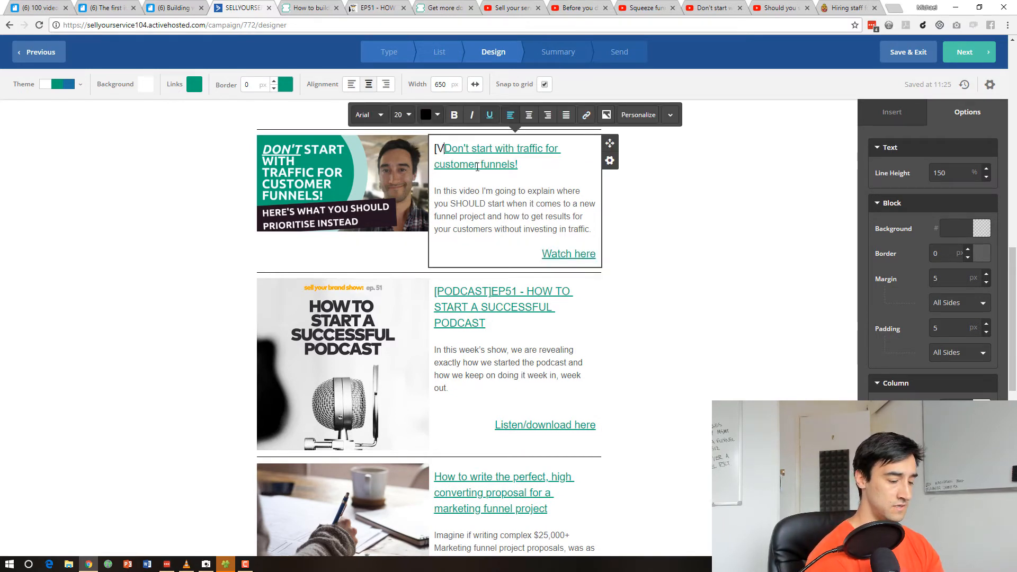
{"action": "type", "text": "Video"}
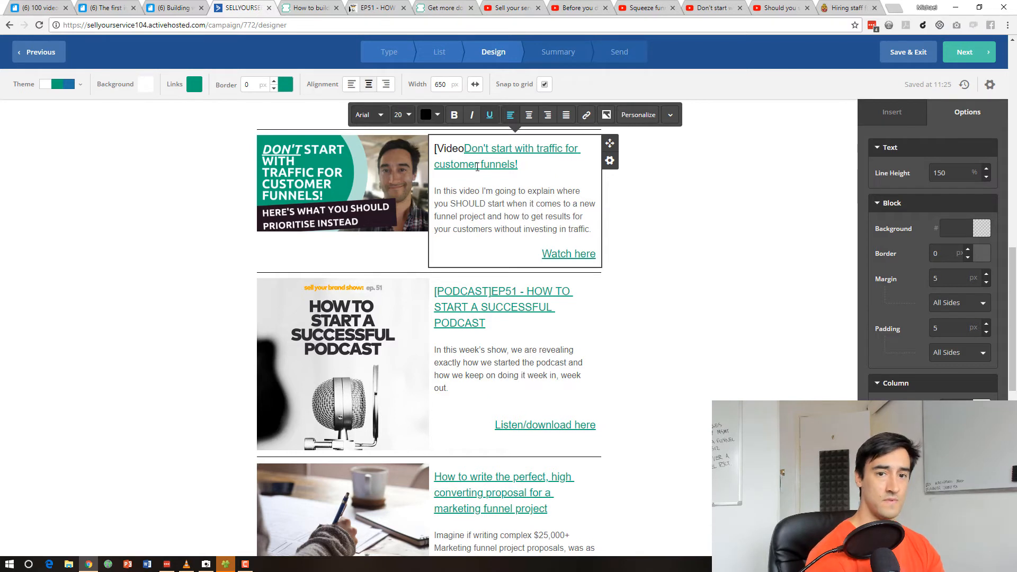
{"action": "type", "text": "]"}
{"action": "double_click", "coordinate": [450, 148]}
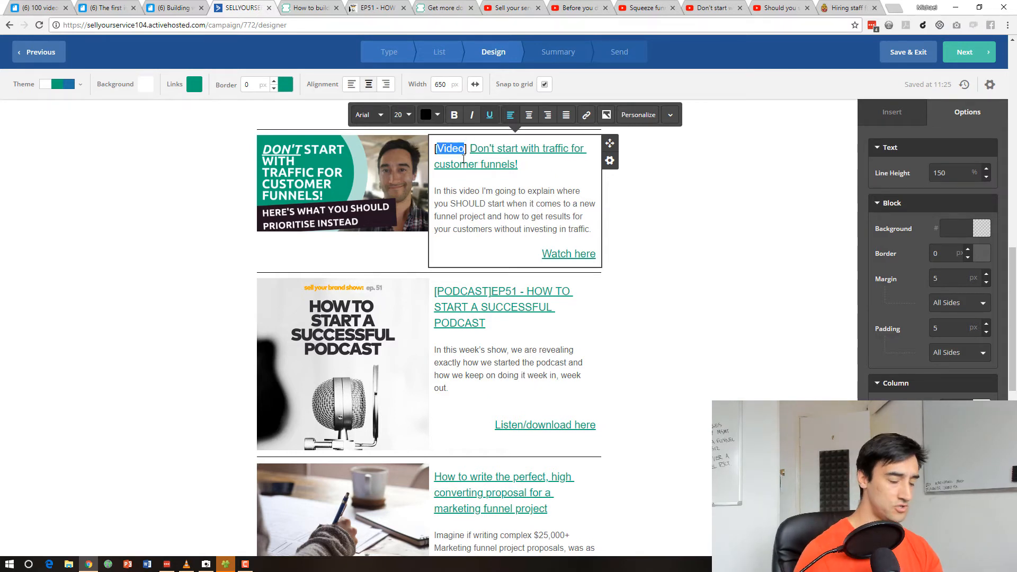
{"action": "type", "text": "YouTube"}
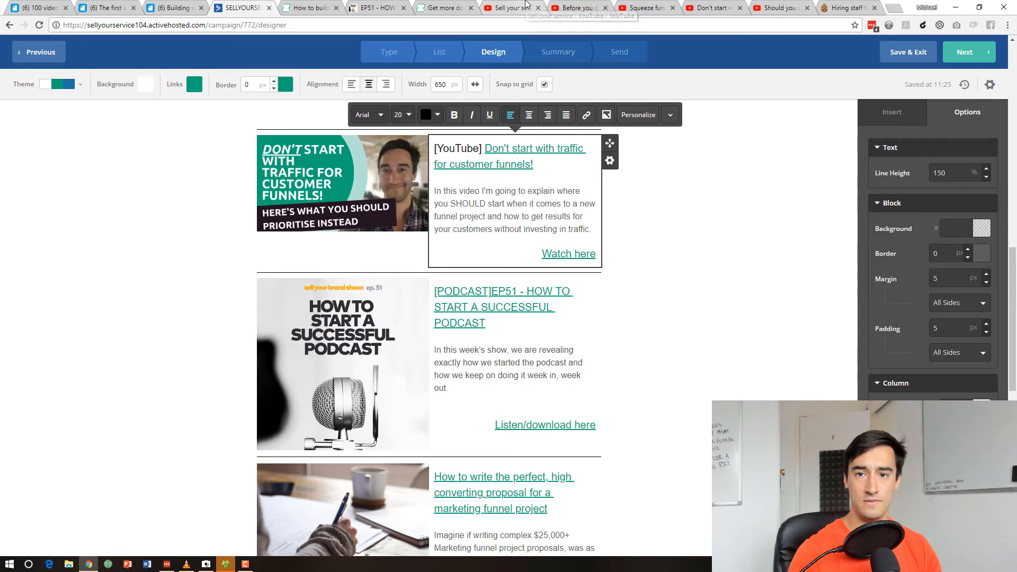
{"action": "left_click", "coordinate": [497, 147]}
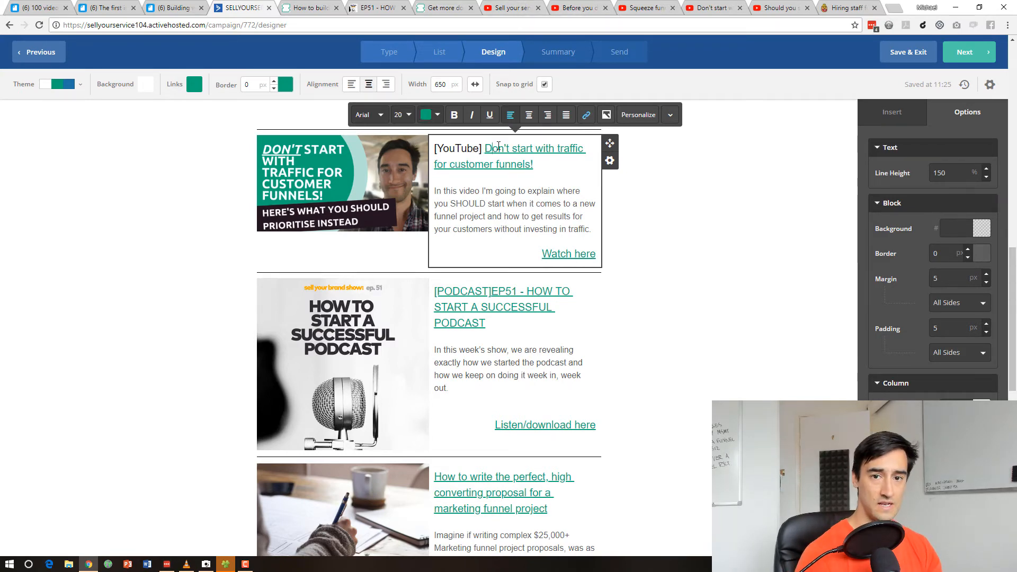
{"action": "double_click", "coordinate": [498, 145]}
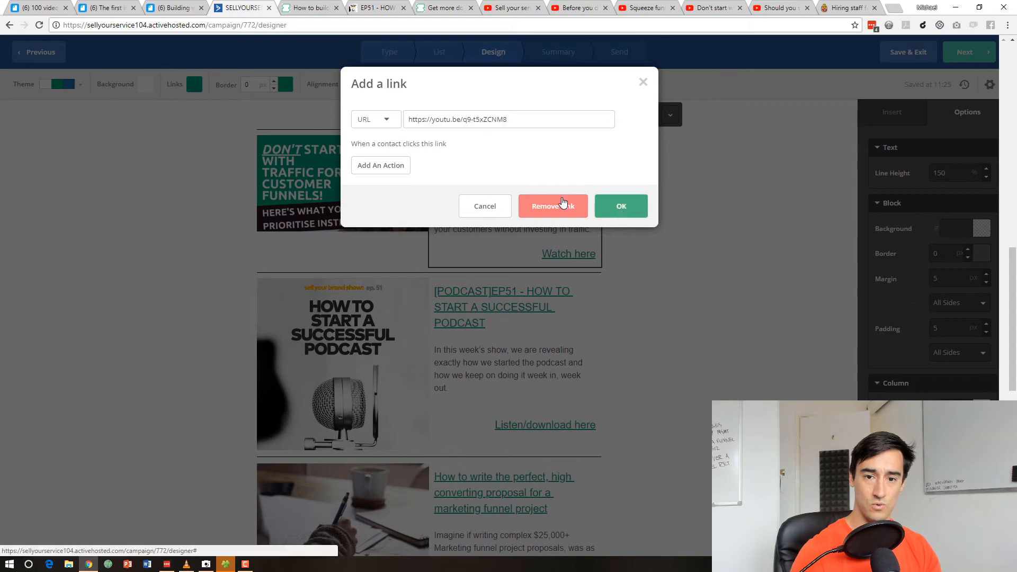
{"action": "left_click", "coordinate": [556, 206]}
{"action": "left_click_drag", "start_coordinate": [534, 164], "coordinate": [376, 143]}
{"action": "key", "text": "ctrl+k"}
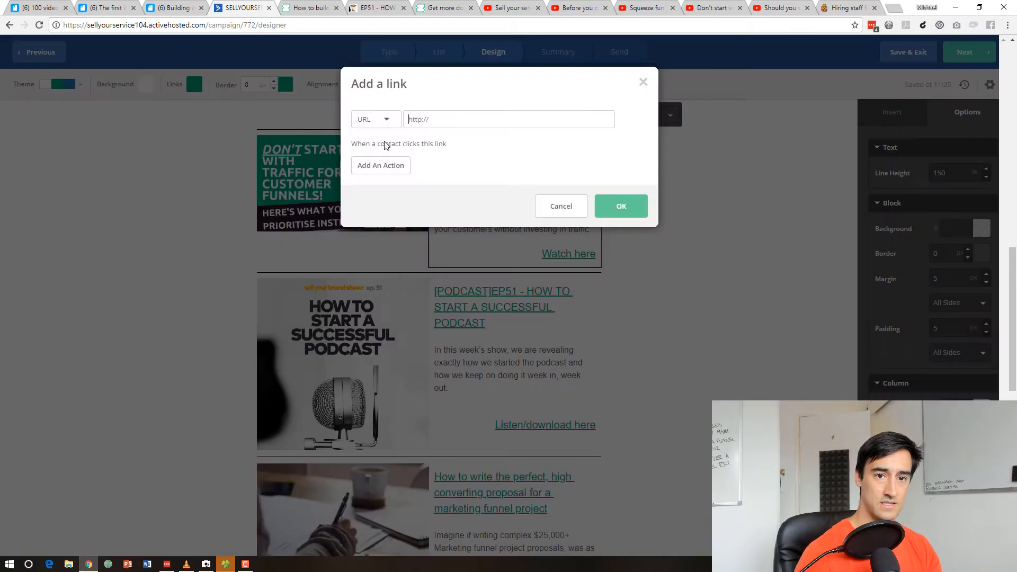
{"action": "key", "text": "ctrl+v"}
{"action": "left_click", "coordinate": [638, 207]}
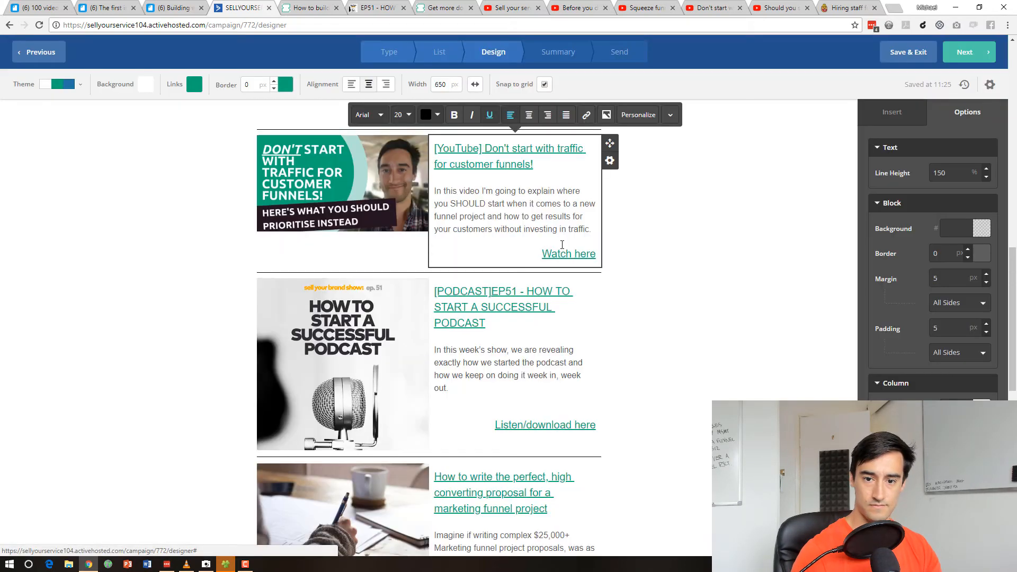
{"action": "key", "text": "ctrl+k"}
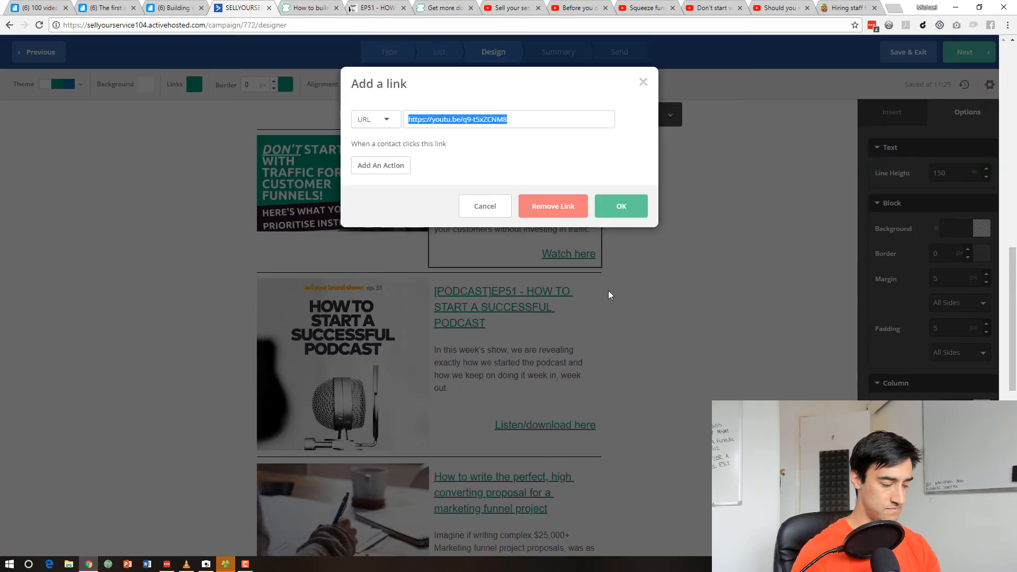
{"action": "left_click", "coordinate": [622, 210]}
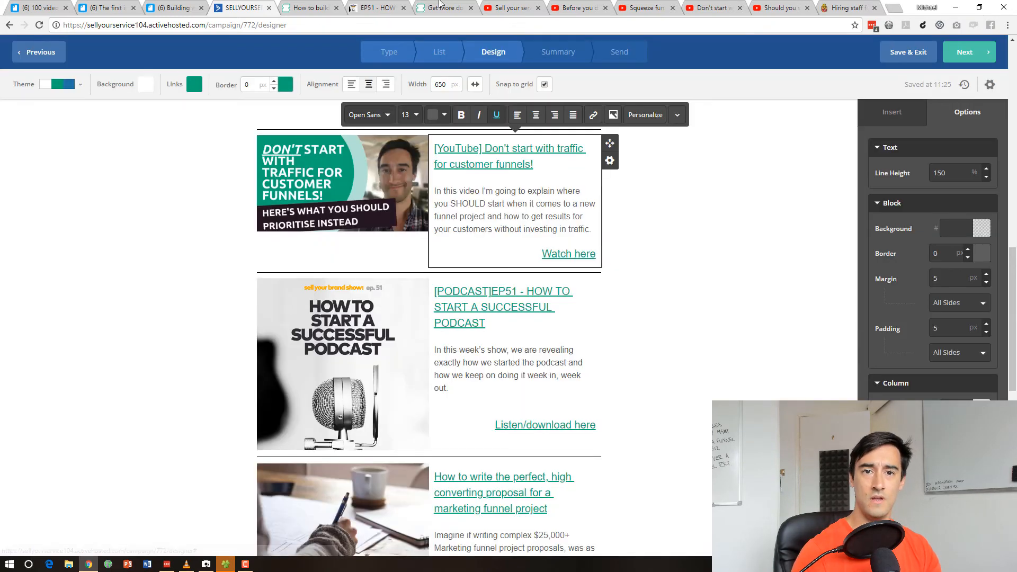
{"action": "left_click", "coordinate": [373, 8]}
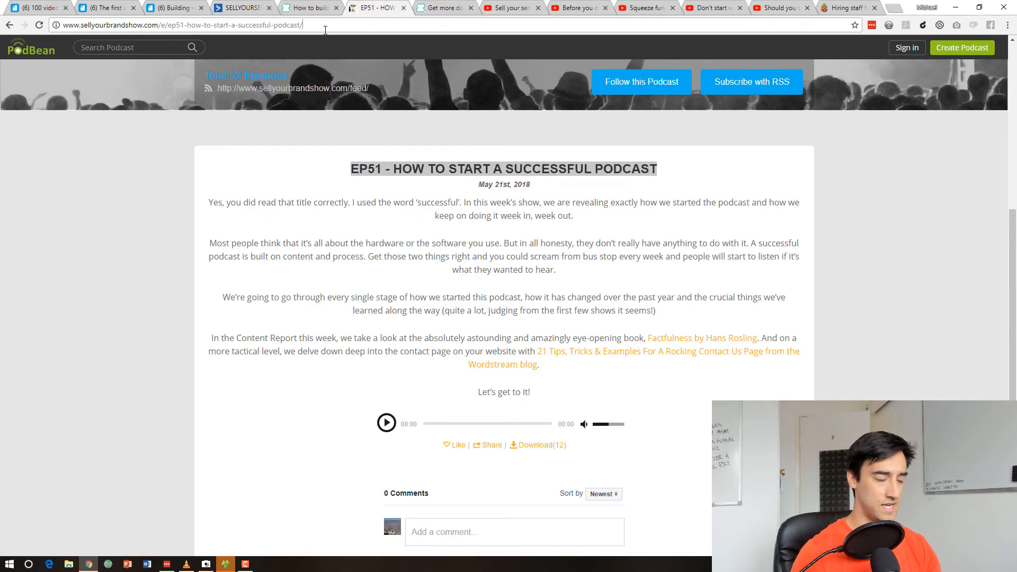
{"action": "left_click", "coordinate": [325, 24]}
{"action": "left_click", "coordinate": [226, 5]}
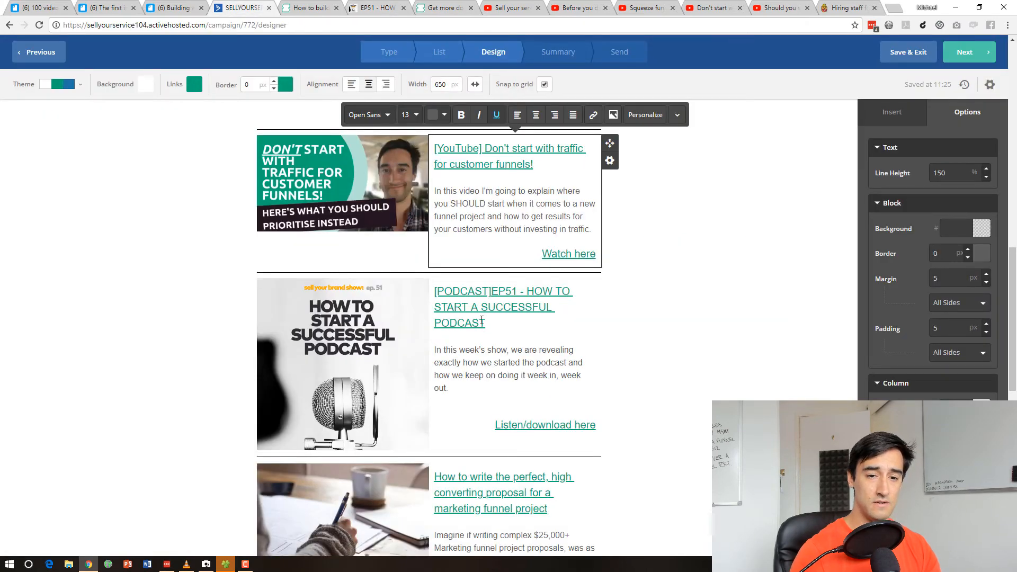
{"action": "left_click", "coordinate": [481, 321]}
{"action": "key", "text": "ctrl+k"}
{"action": "key", "text": "ctrl+a"}
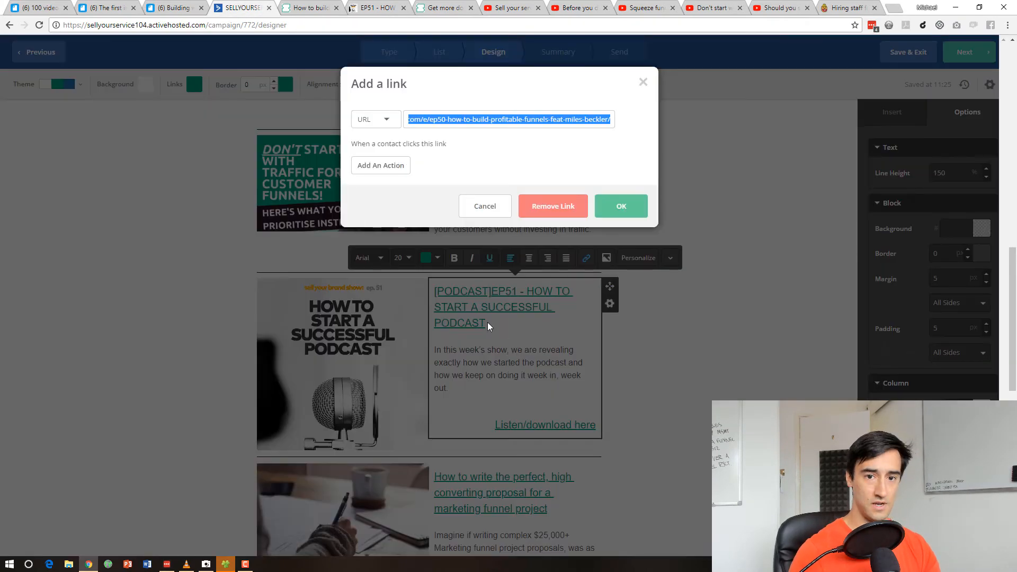
{"action": "key", "text": "ctrl+v"}
{"action": "left_click", "coordinate": [619, 207]}
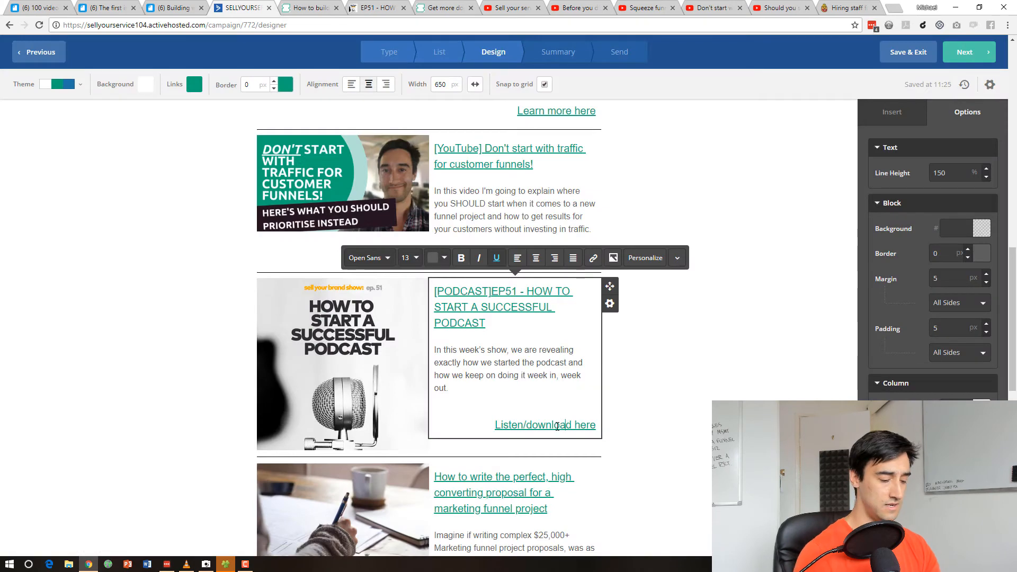
- Link the podcast item's "Listen/download here" text to the copied EP51 page address
{"action": "left_click", "coordinate": [557, 427]}
{"action": "key", "text": "ctrl+k"}
{"action": "key", "text": "ctrl+a"}
{"action": "key", "text": "ctrl+v"}
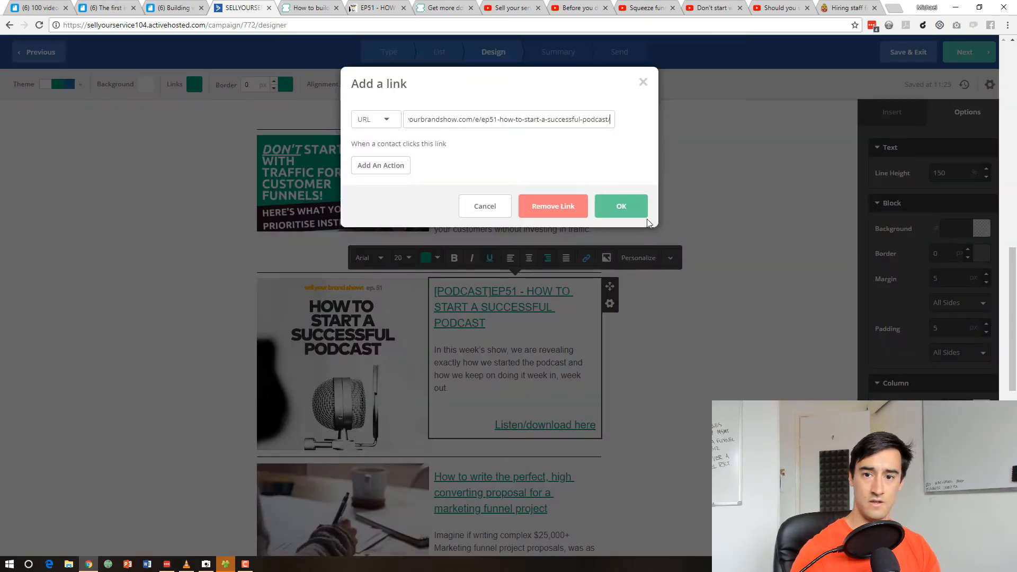
{"action": "left_click", "coordinate": [624, 208]}
- Delete the empty image block below the marketing funnel proposal item
{"action": "scroll", "coordinate": [578, 333], "scroll_direction": "down", "scroll_amount": 4}
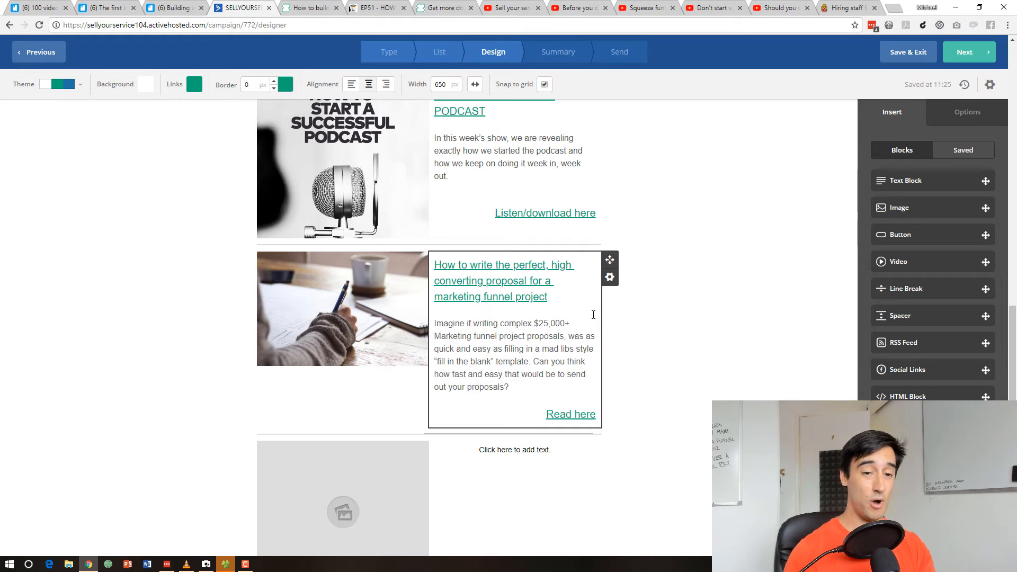
{"action": "scroll", "coordinate": [584, 312], "scroll_direction": "down", "scroll_amount": 2}
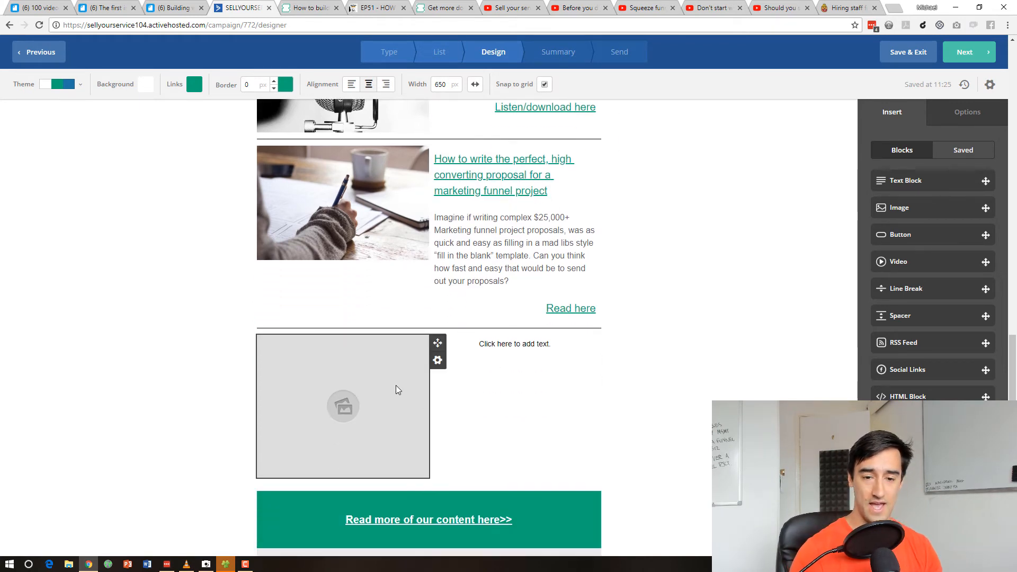
{"action": "left_click", "coordinate": [398, 389]}
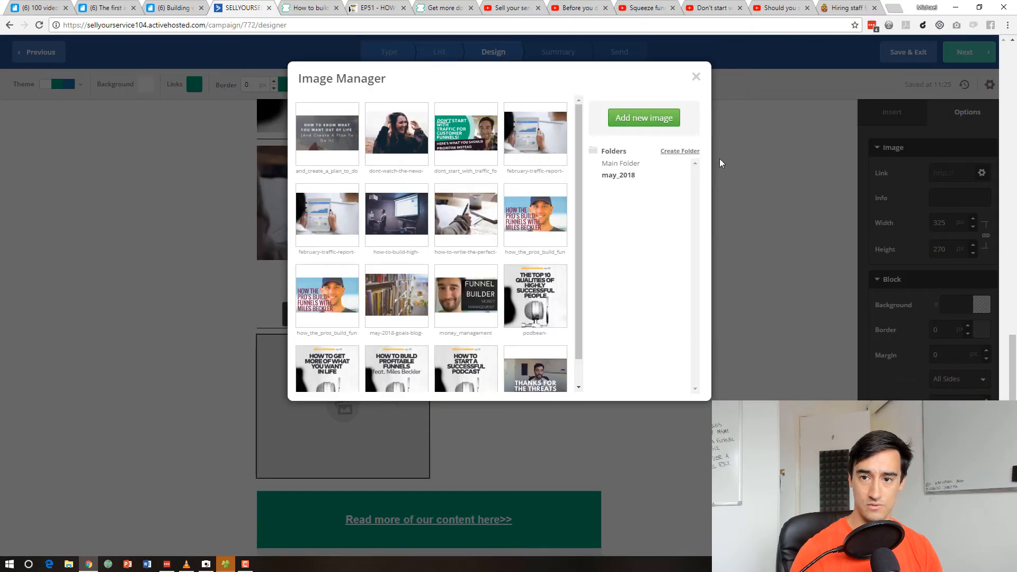
{"action": "left_click", "coordinate": [695, 80]}
{"action": "left_click", "coordinate": [437, 360]}
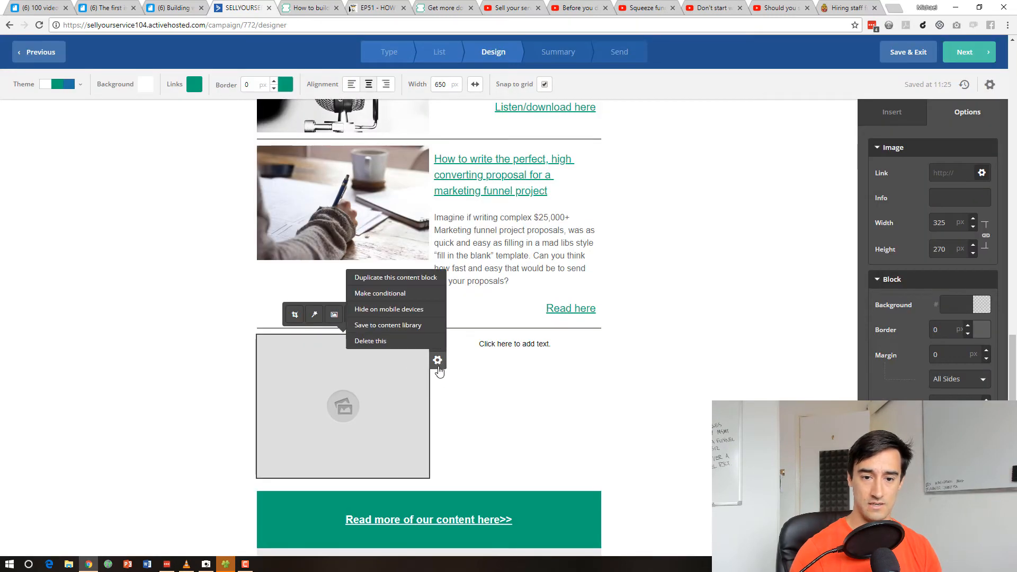
{"action": "left_click", "coordinate": [427, 348]}
{"action": "left_click", "coordinate": [416, 343]}
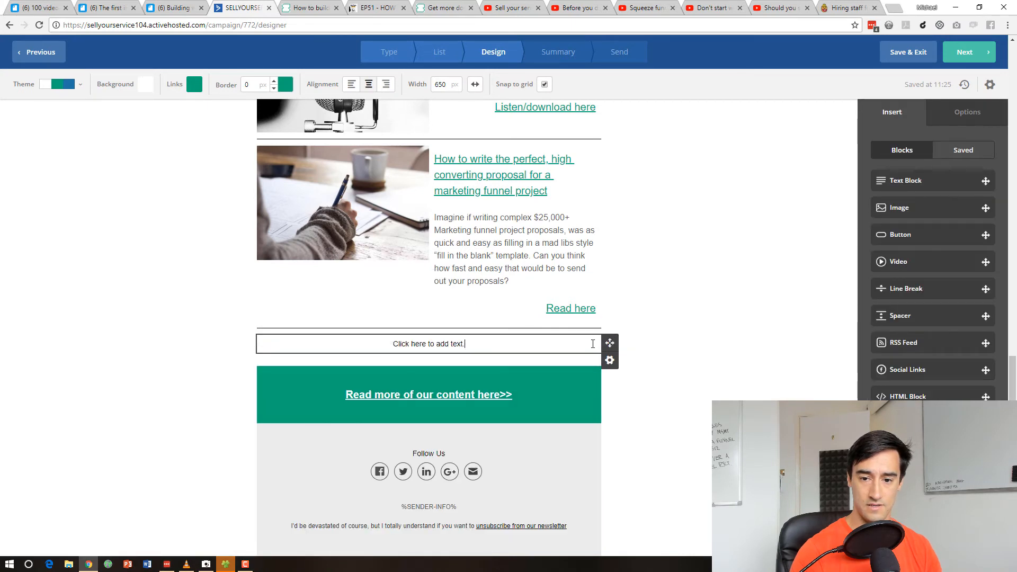
- Delete the unused text block and the line break between the proposal item and the green "Read more of our content here>>" banner
{"action": "left_click", "coordinate": [611, 359]}
{"action": "left_click", "coordinate": [611, 360]}
{"action": "left_click", "coordinate": [561, 341]}
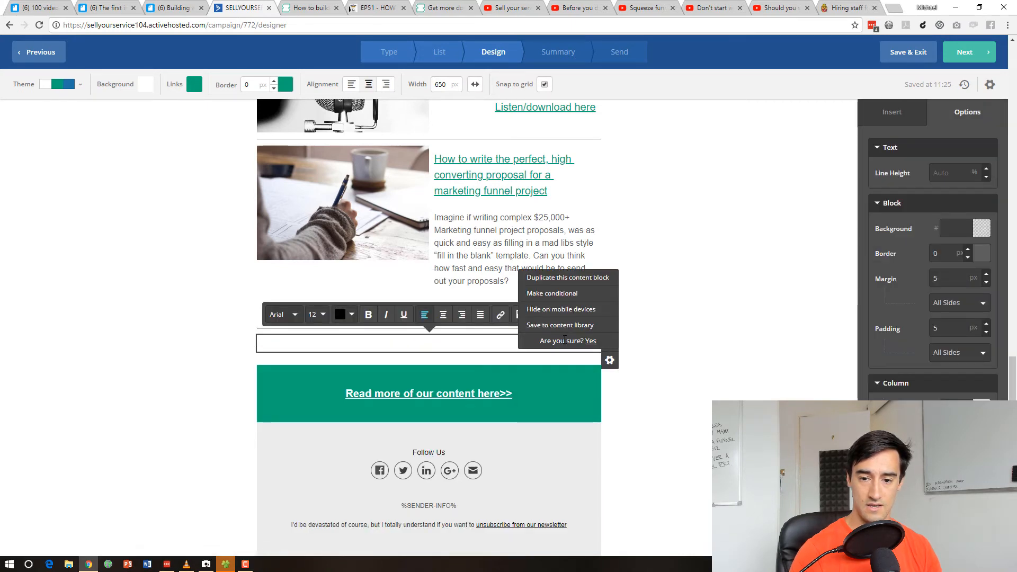
{"action": "left_click", "coordinate": [586, 341]}
{"action": "left_click", "coordinate": [583, 328]}
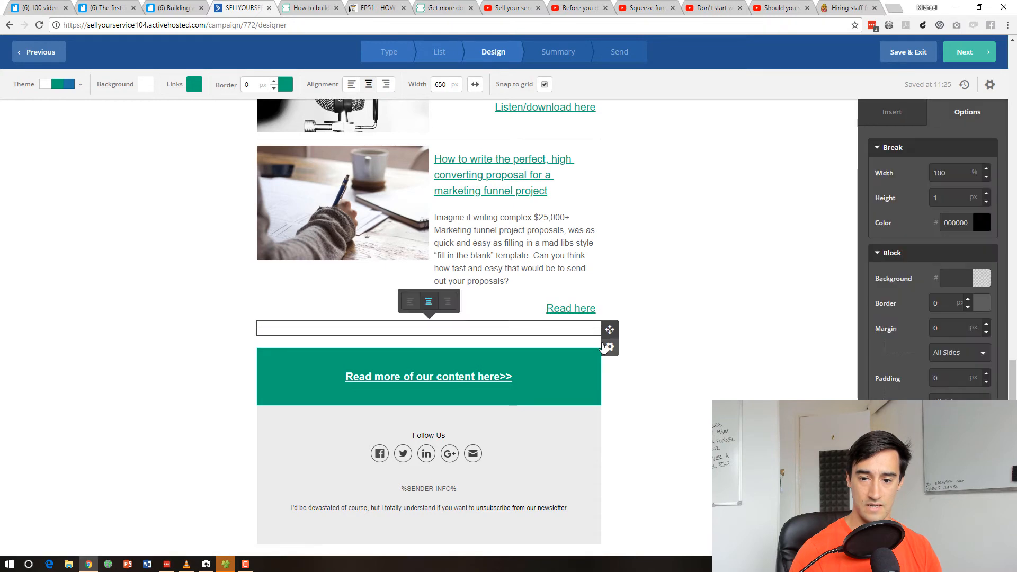
{"action": "left_click", "coordinate": [609, 347]}
{"action": "left_click", "coordinate": [576, 328]}
{"action": "left_click", "coordinate": [590, 328]}
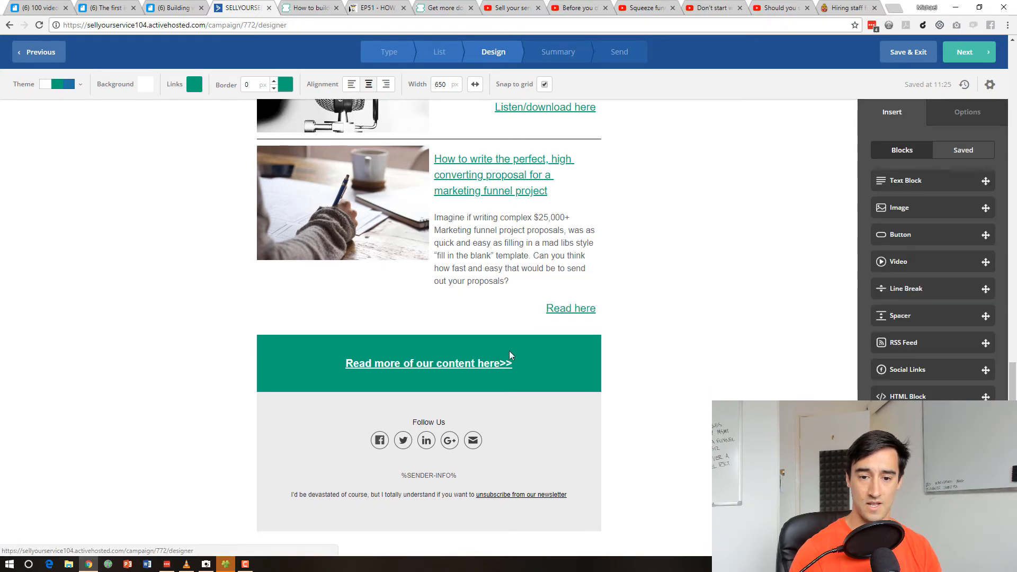
- Check the link address behind the "Read more of our content here>>" banner without changing it
{"action": "left_click", "coordinate": [517, 365]}
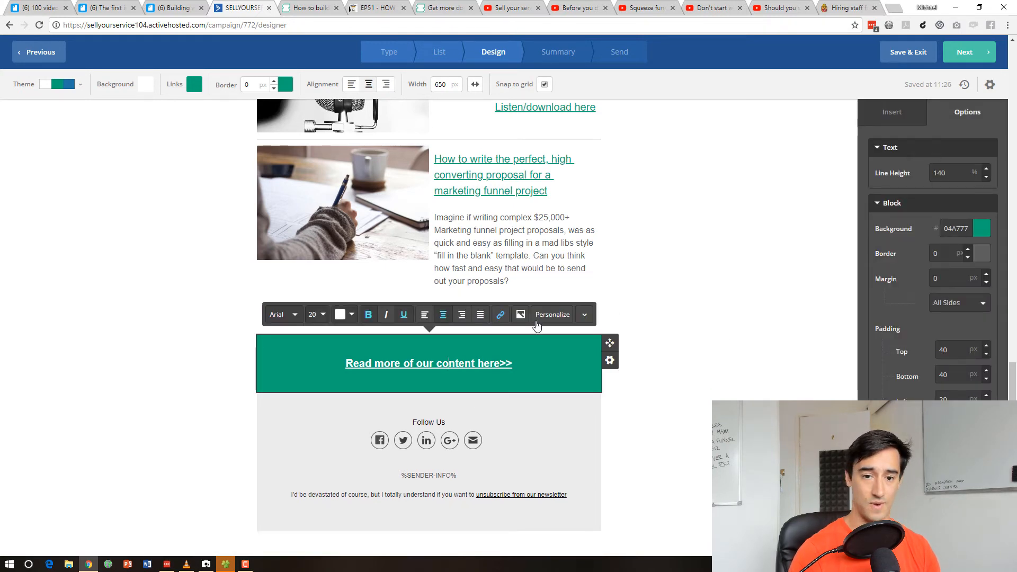
{"action": "key", "text": "ctrl+k"}
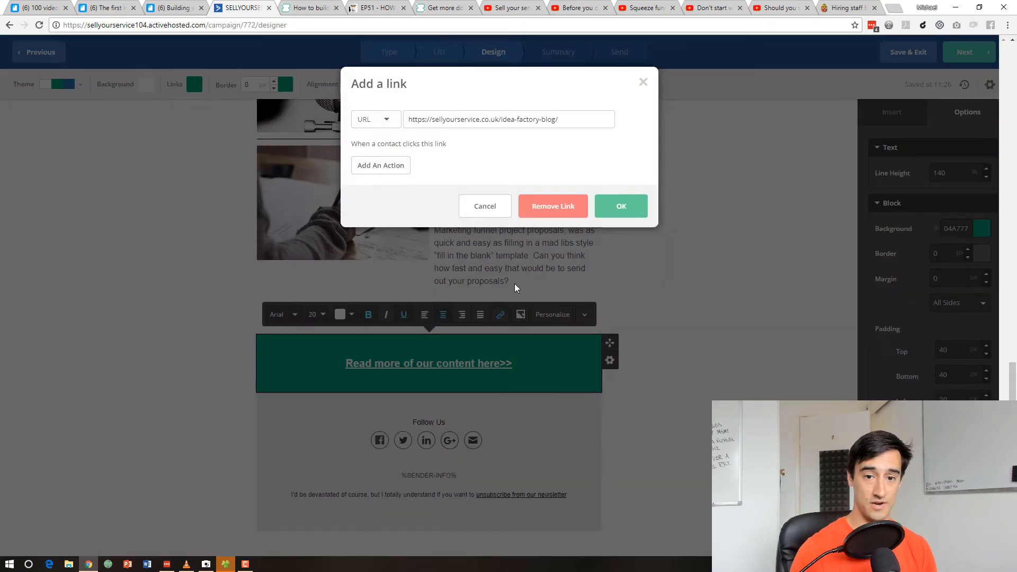
{"action": "left_click", "coordinate": [485, 206]}
{"action": "left_click", "coordinate": [704, 352]}
- Change the campaign subject to "[SYS newsletter] Building webinar funnels and DON'T drive more traffic"
{"action": "scroll", "coordinate": [559, 447], "scroll_direction": "up", "scroll_amount": 15}
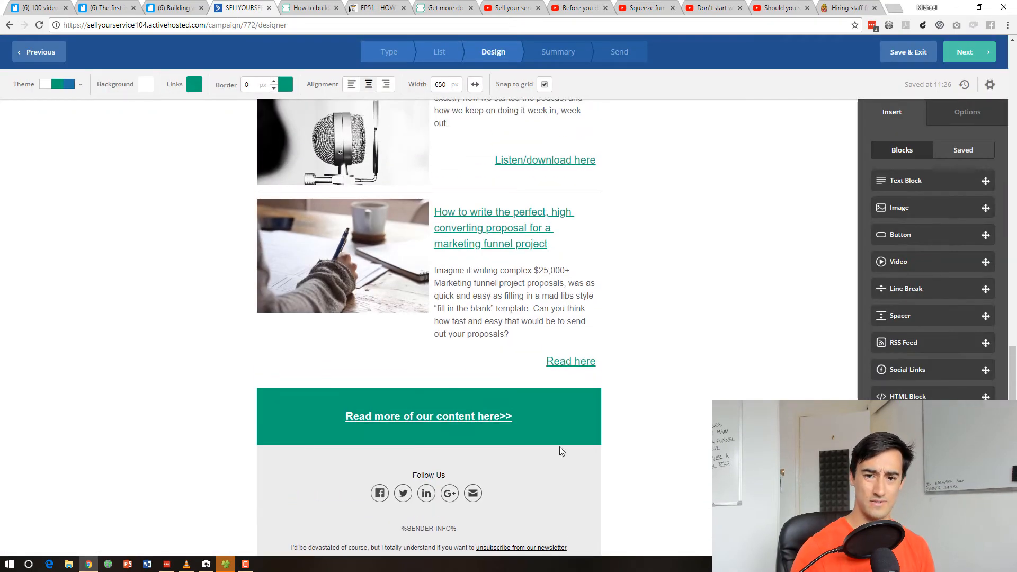
{"action": "left_click", "coordinate": [990, 85]}
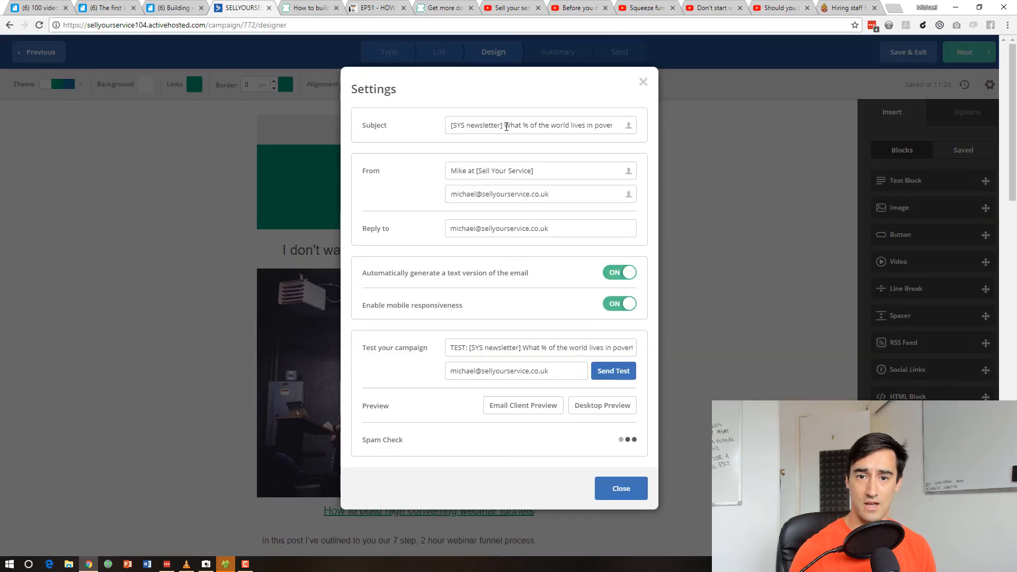
{"action": "left_click_drag", "start_coordinate": [501, 125], "coordinate": [1008, 154]}
{"action": "left_click", "coordinate": [501, 125]}
{"action": "key", "text": "BackSpace"}
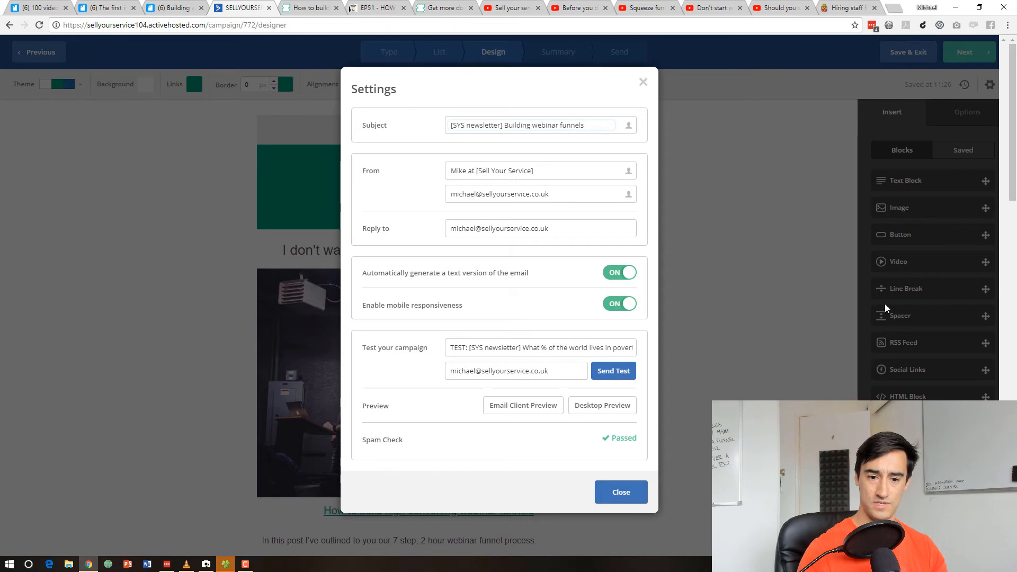
{"action": "scroll", "coordinate": [678, 278], "scroll_direction": "down", "scroll_amount": 7}
{"action": "scroll", "coordinate": [681, 278], "scroll_direction": "up", "scroll_amount": 3}
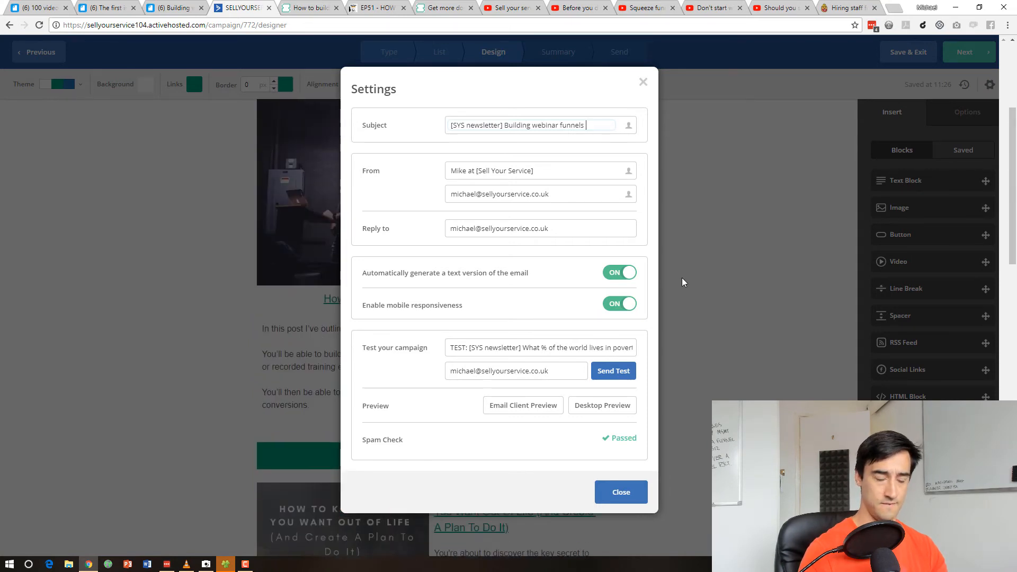
{"action": "type", "text": "DON'T g"}
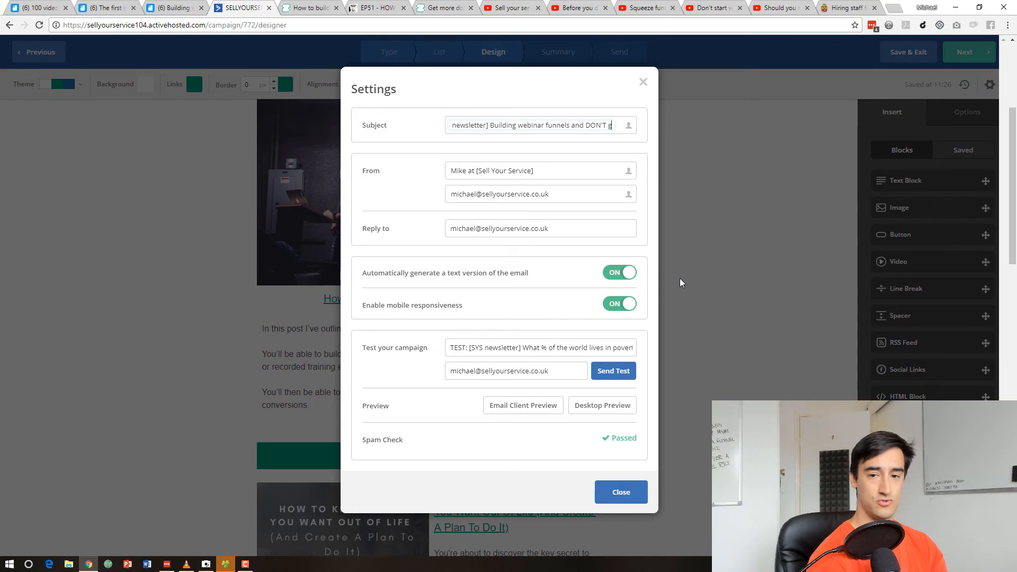
{"action": "key", "text": "BackSpace"}
{"action": "type", "text": "drt"}
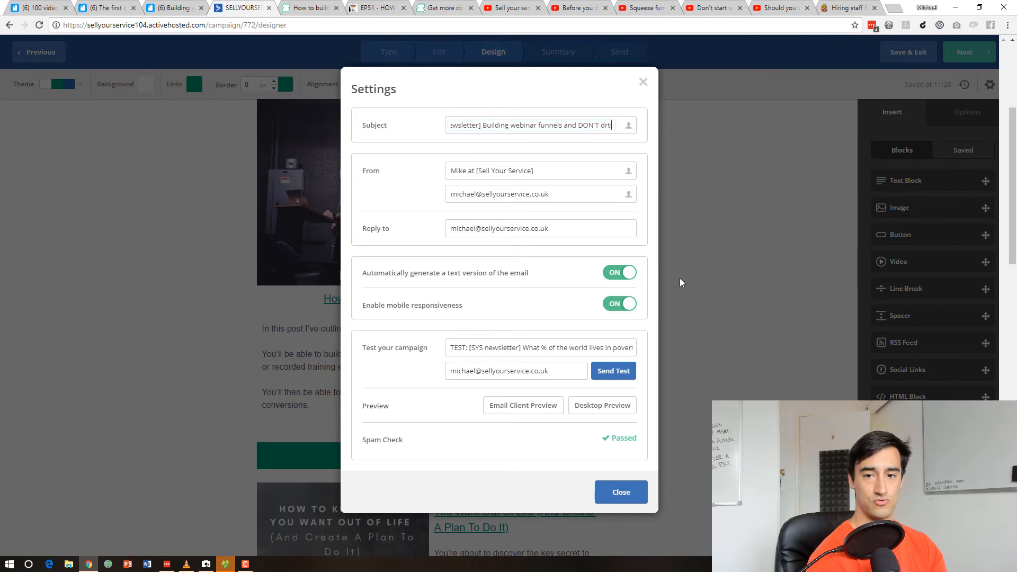
{"action": "key", "text": "BackSpace"}
{"action": "type", "text": "ive more traffic"}
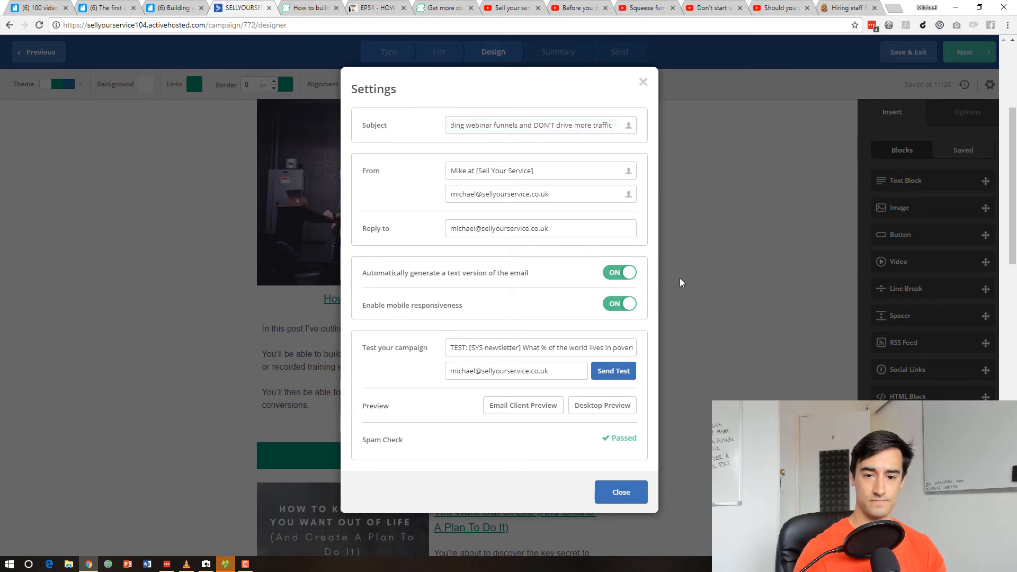
- Copy the campaign subject over the test email subject's text after "TEST: [SYS newsletter]" and close the settings
{"action": "key", "text": "ctrl+a"}
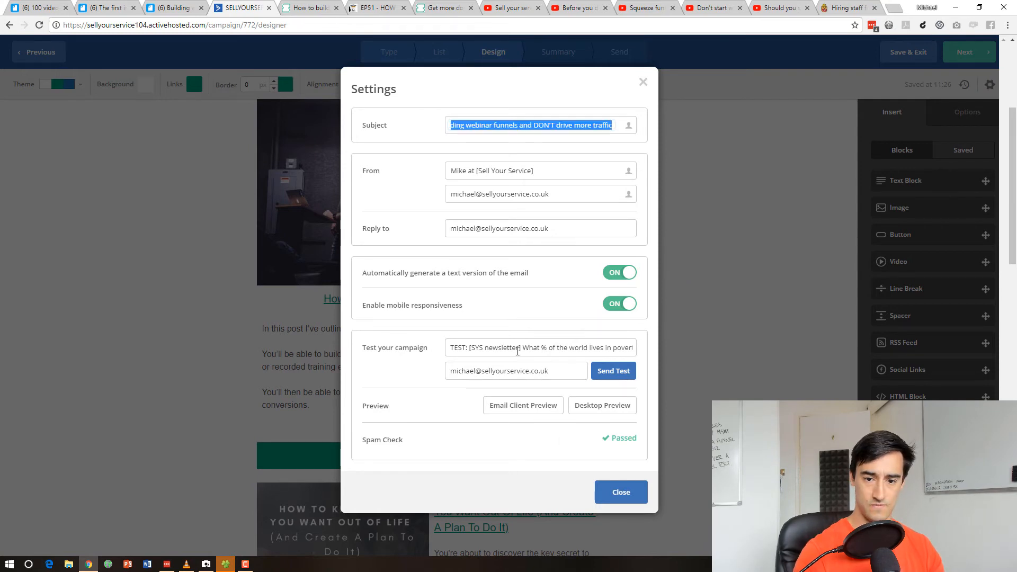
{"action": "left_click_drag", "start_coordinate": [522, 348], "coordinate": [917, 349]}
{"action": "type", "text": "[SYS newsletter] Building webinar funnels and DON'T drive more traffic"}
{"action": "left_click", "coordinate": [511, 462]}
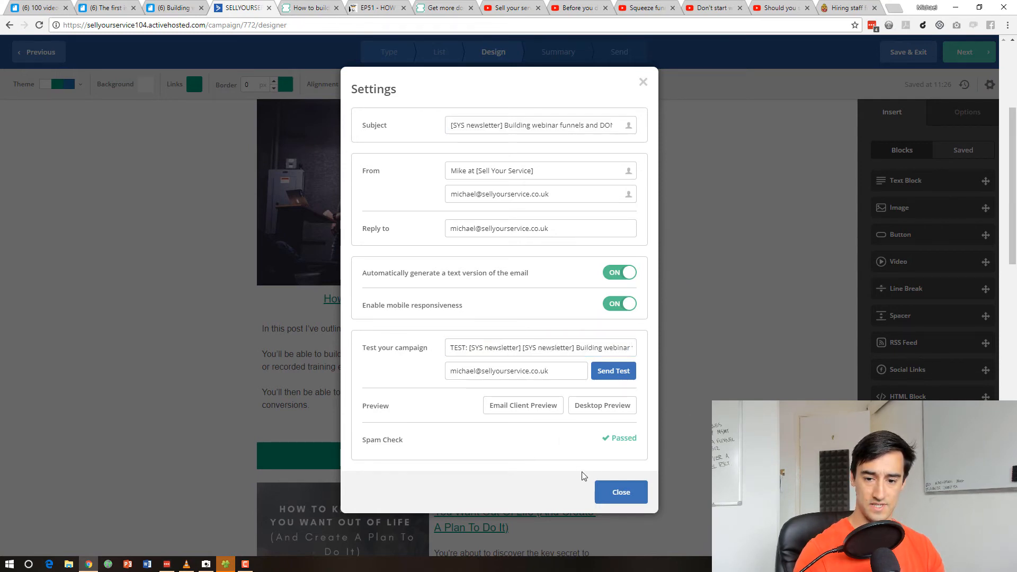
{"action": "left_click", "coordinate": [604, 491]}
- Replace the newsletter's main heading above the webinar image with "Don't drive more traffic, even if you think you need it"
{"action": "scroll", "coordinate": [726, 386], "scroll_direction": "up", "scroll_amount": 4}
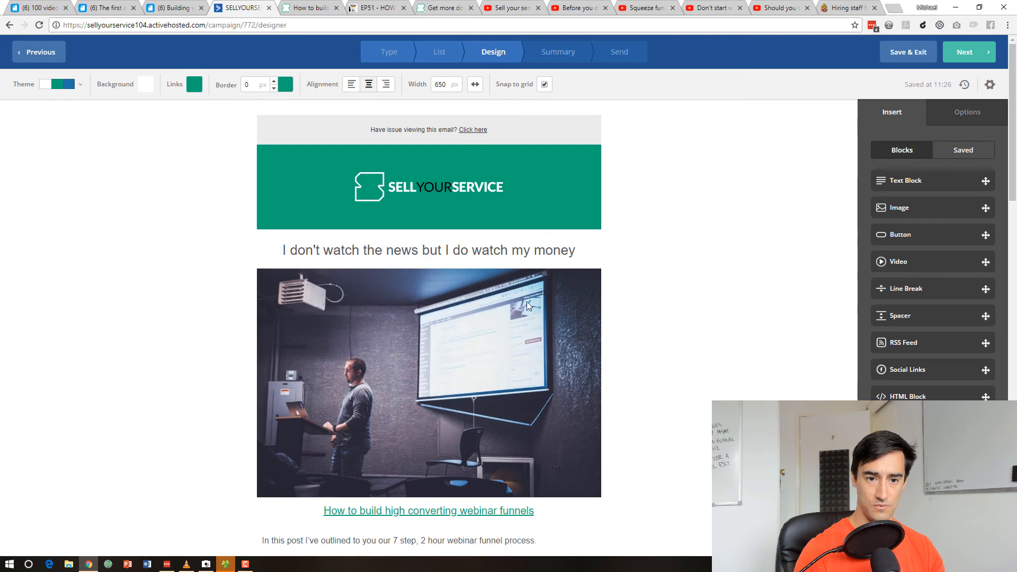
{"action": "left_click_drag", "start_coordinate": [284, 251], "coordinate": [578, 251]}
{"action": "scroll", "coordinate": [629, 377], "scroll_direction": "down", "scroll_amount": 15}
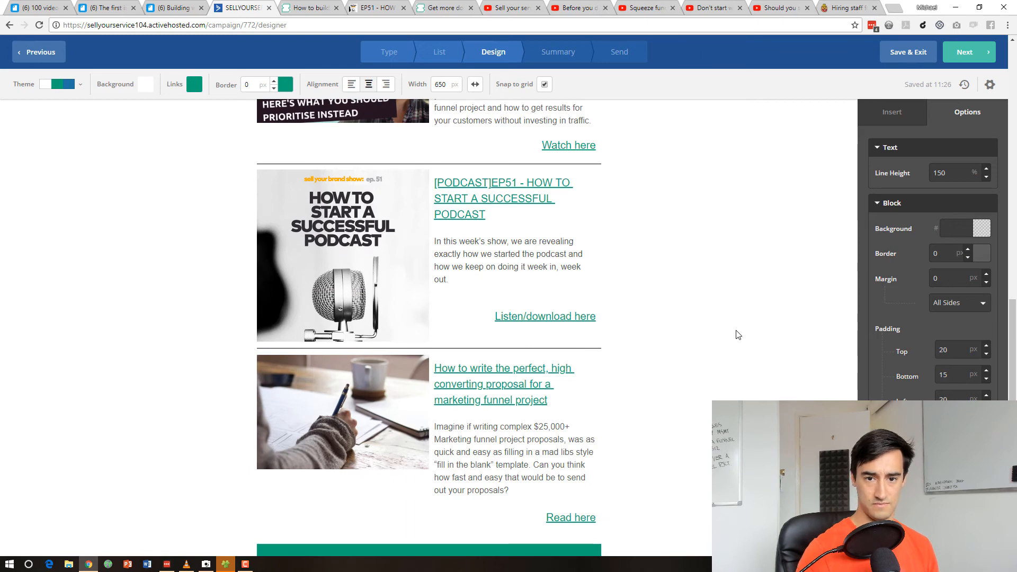
{"action": "scroll", "coordinate": [738, 335], "scroll_direction": "down", "scroll_amount": 3}
{"action": "scroll", "coordinate": [736, 334], "scroll_direction": "up", "scroll_amount": 18}
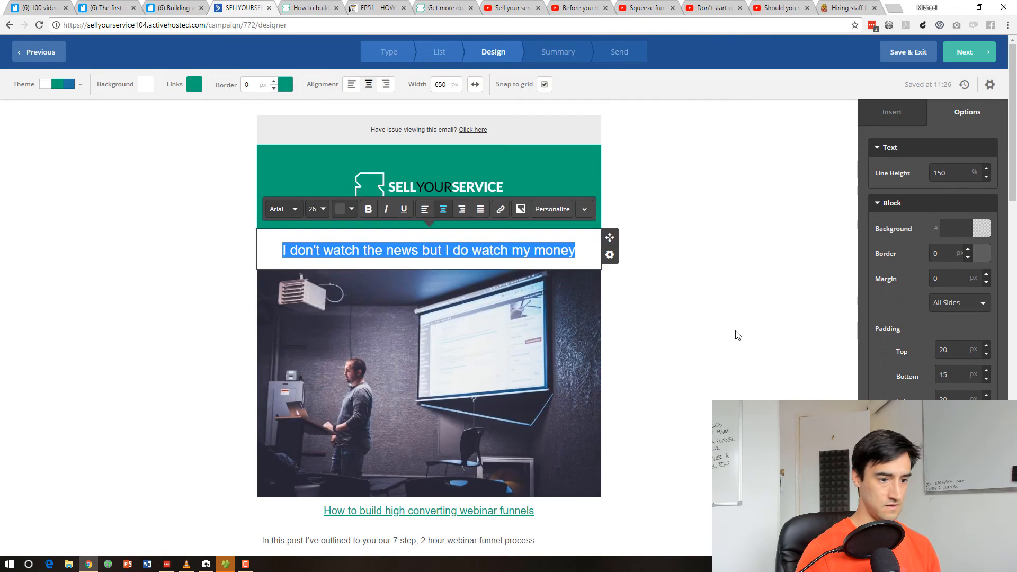
{"action": "type", "text": "Don't "}
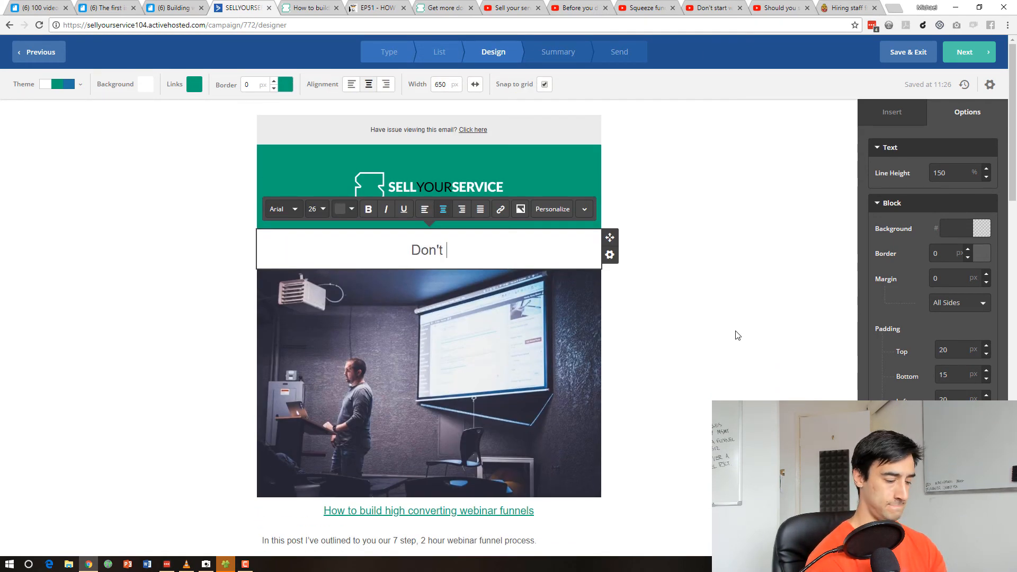
{"action": "type", "text": "drive more tra"}
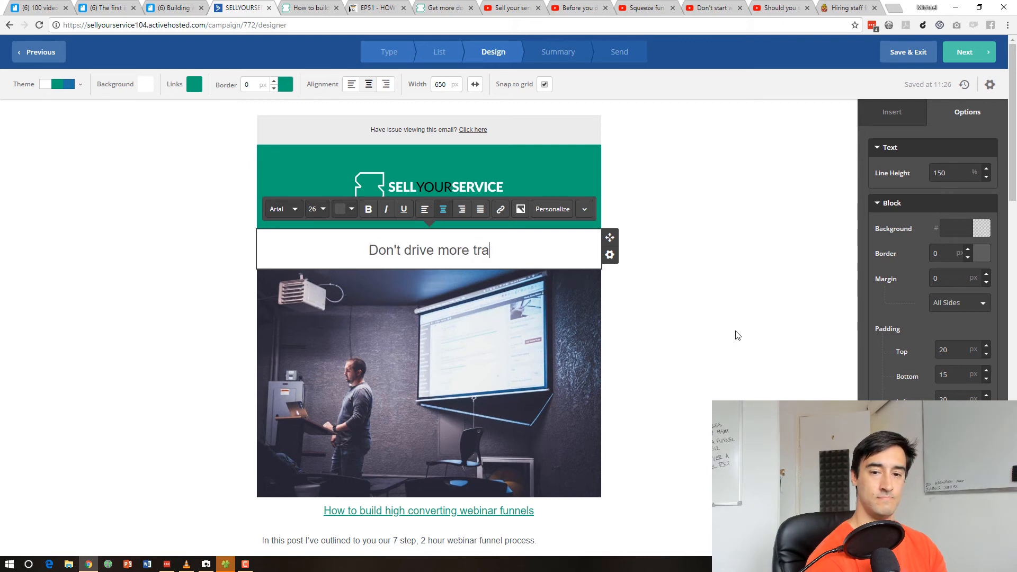
{"action": "type", "text": "ffic, even if"}
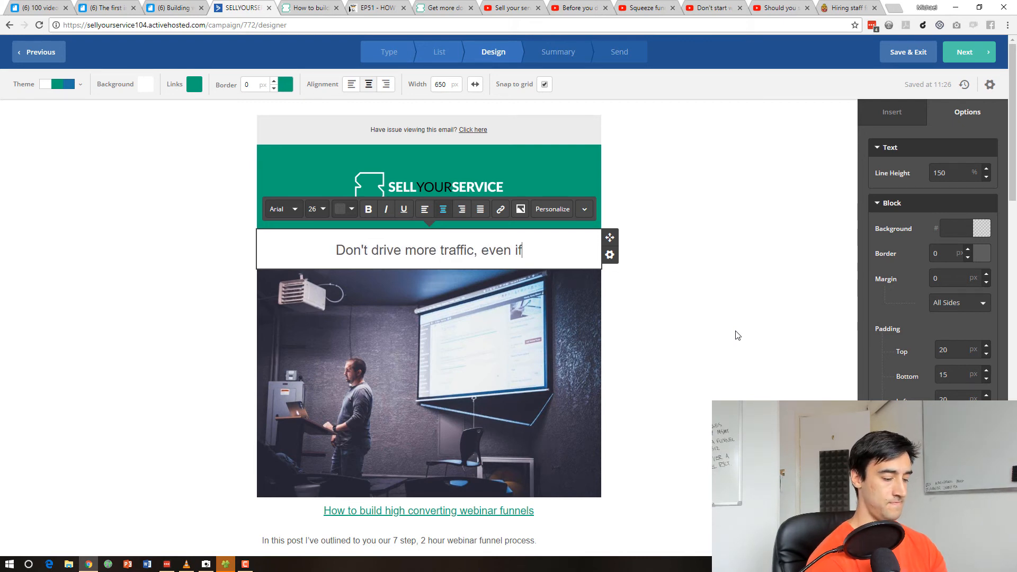
{"action": "type", "text": " you think you need it"}
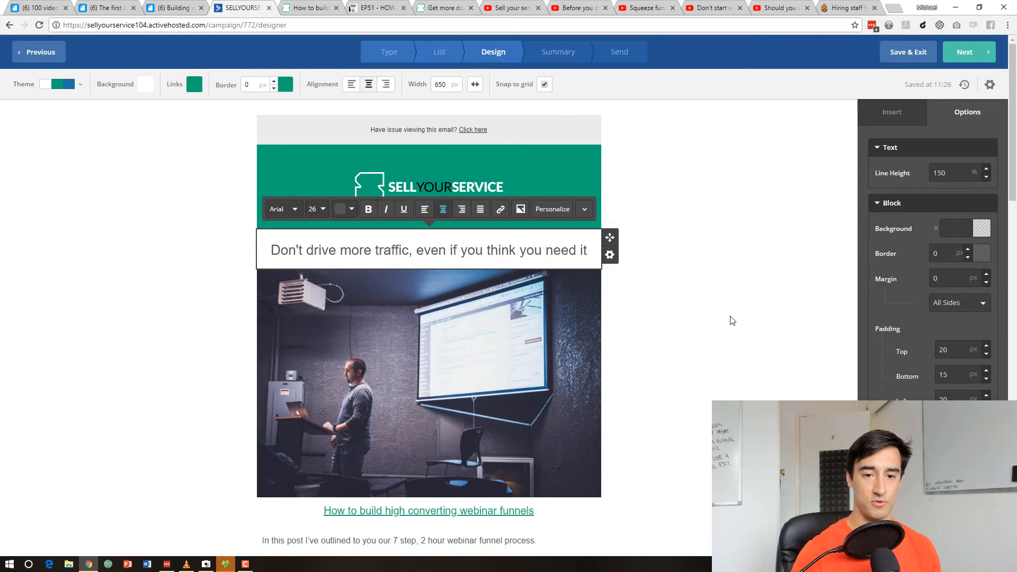
{"action": "left_click", "coordinate": [730, 320]}
- Review the newsletter's content blocks and insert a space between "[PODCAST]" and "EP51" in the podcast item's title
{"action": "scroll", "coordinate": [730, 319], "scroll_direction": "down", "scroll_amount": 2}
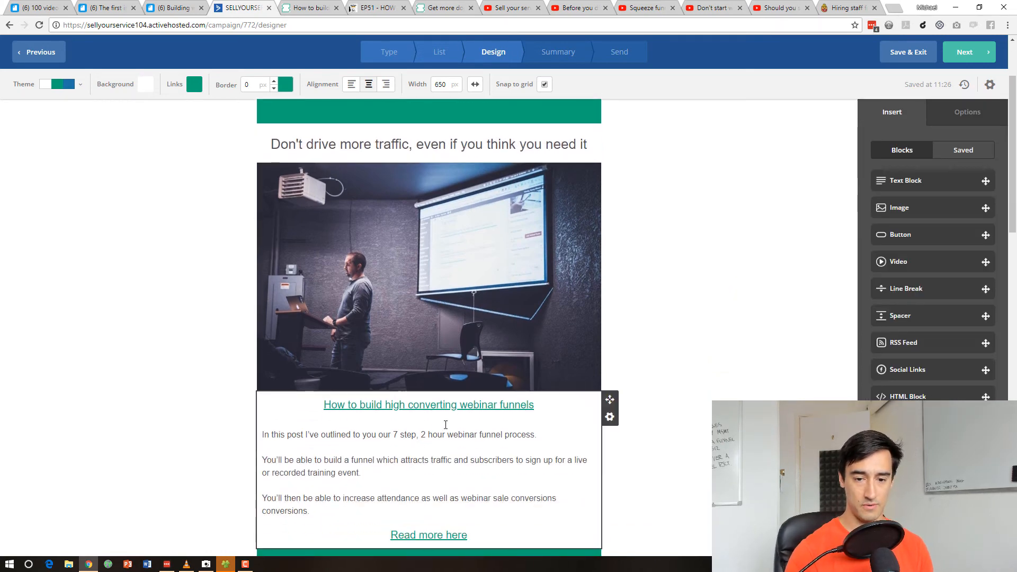
{"action": "scroll", "coordinate": [446, 425], "scroll_direction": "down", "scroll_amount": 6}
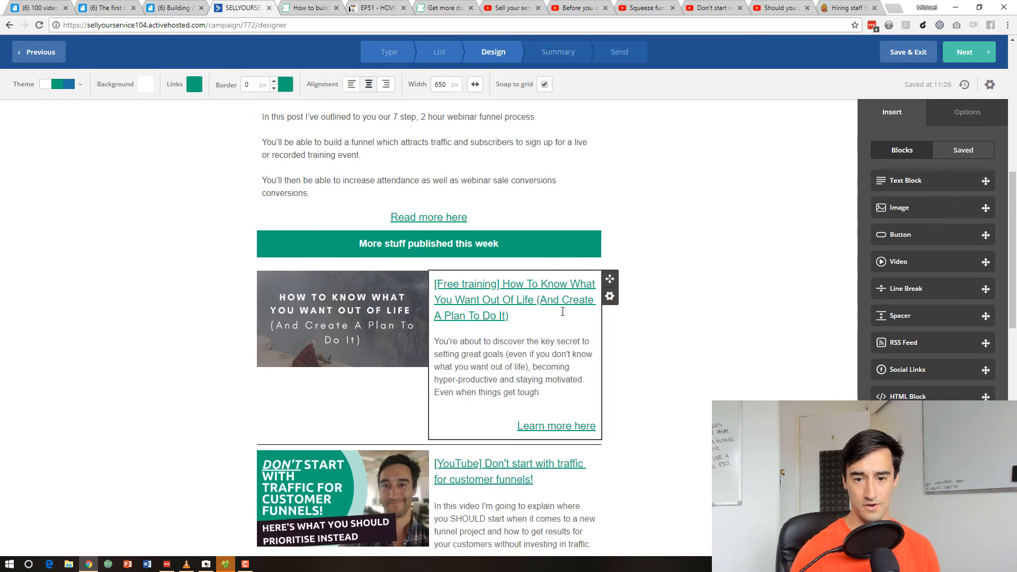
{"action": "scroll", "coordinate": [686, 328], "scroll_direction": "down", "scroll_amount": 10}
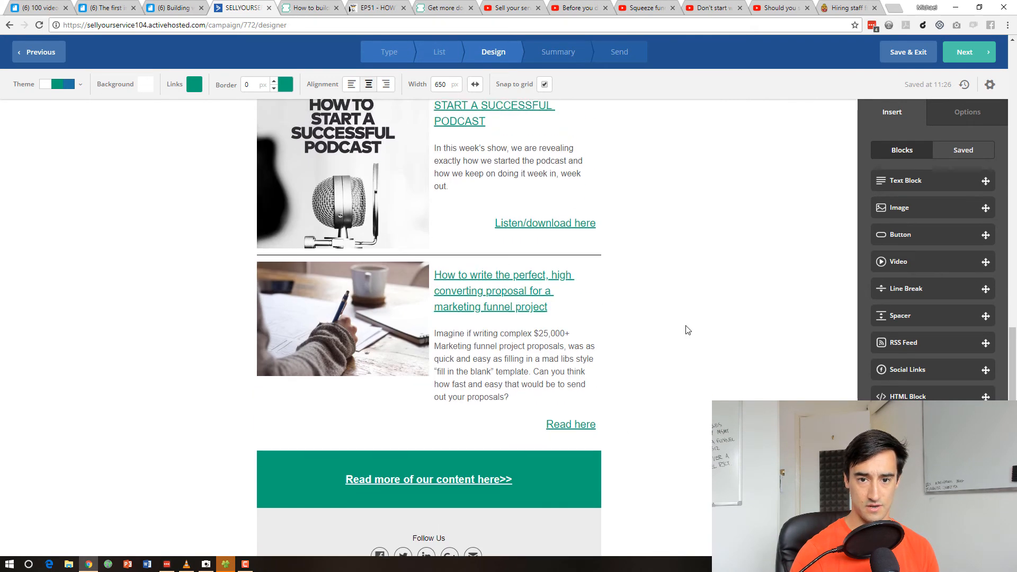
{"action": "scroll", "coordinate": [686, 329], "scroll_direction": "up", "scroll_amount": 2}
{"action": "left_click", "coordinate": [493, 183]}
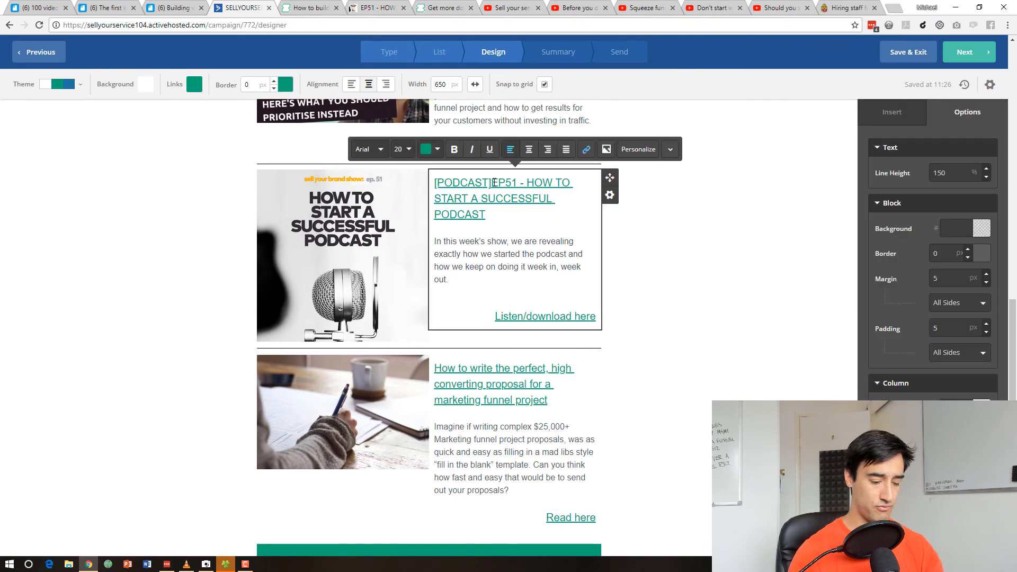
{"action": "left_click", "coordinate": [748, 324]}
{"action": "scroll", "coordinate": [749, 324], "scroll_direction": "up", "scroll_amount": 5}
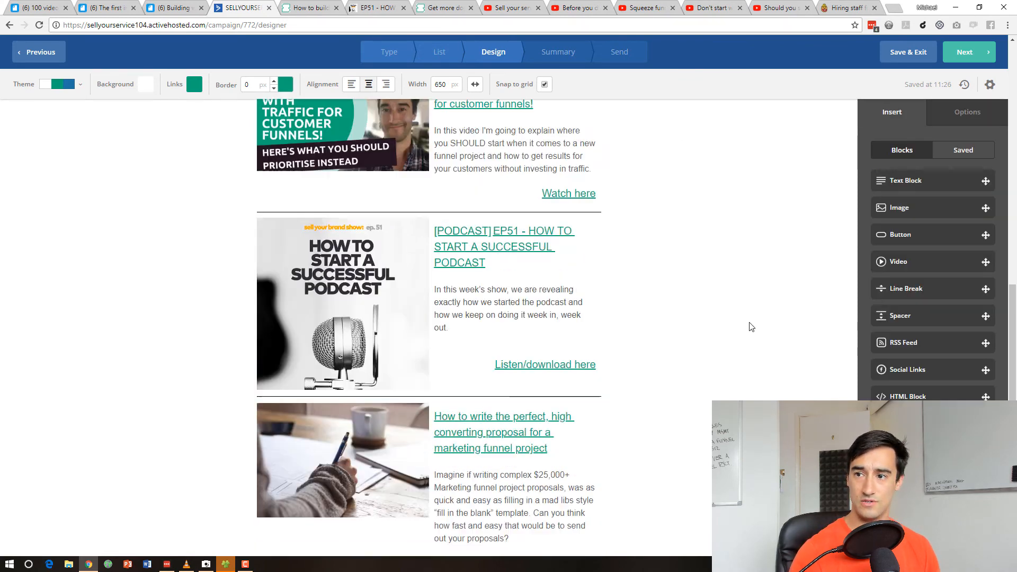
- Continue to the campaign summary, schedule delivery for 05/25/2018 at 16:27, and finish the campaign
{"action": "left_click", "coordinate": [955, 65]}
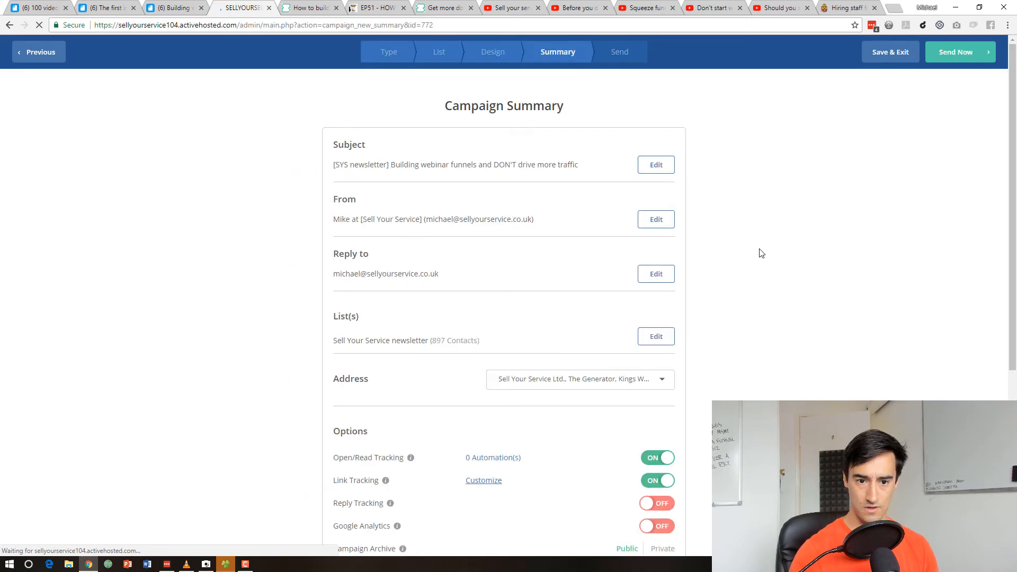
{"action": "scroll", "coordinate": [761, 254], "scroll_direction": "down", "scroll_amount": 4}
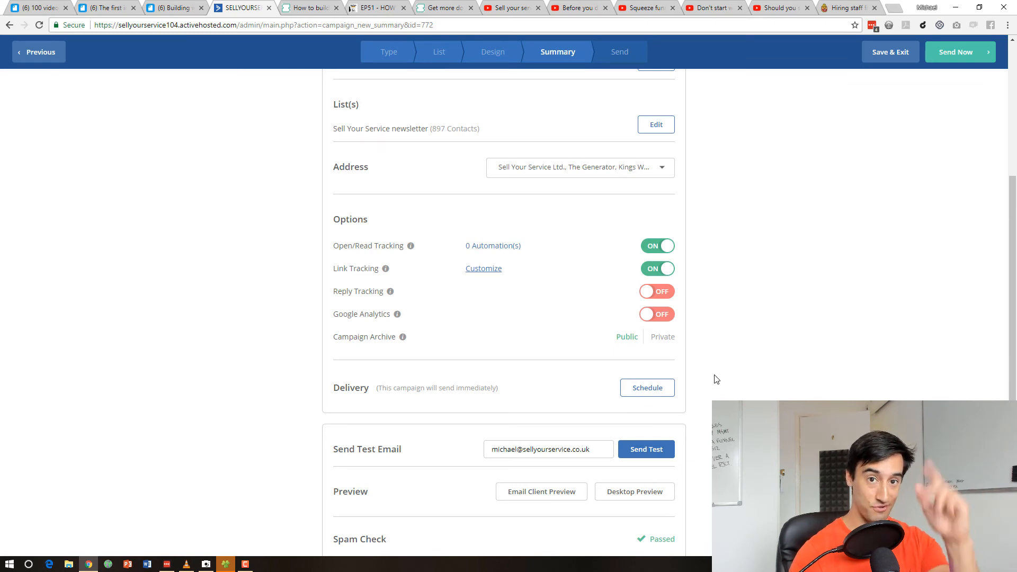
{"action": "left_click", "coordinate": [663, 387]}
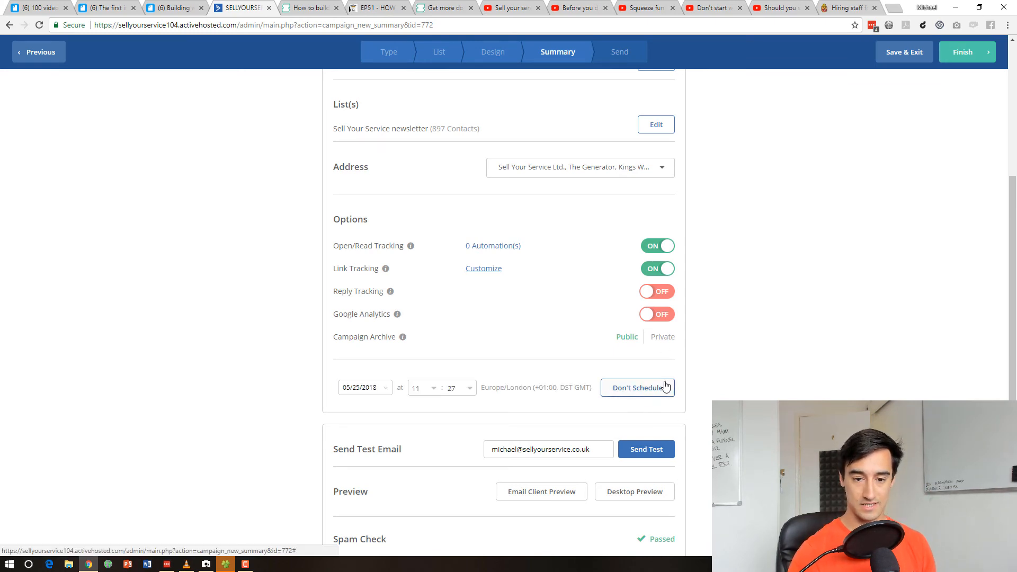
{"action": "left_click", "coordinate": [389, 387]}
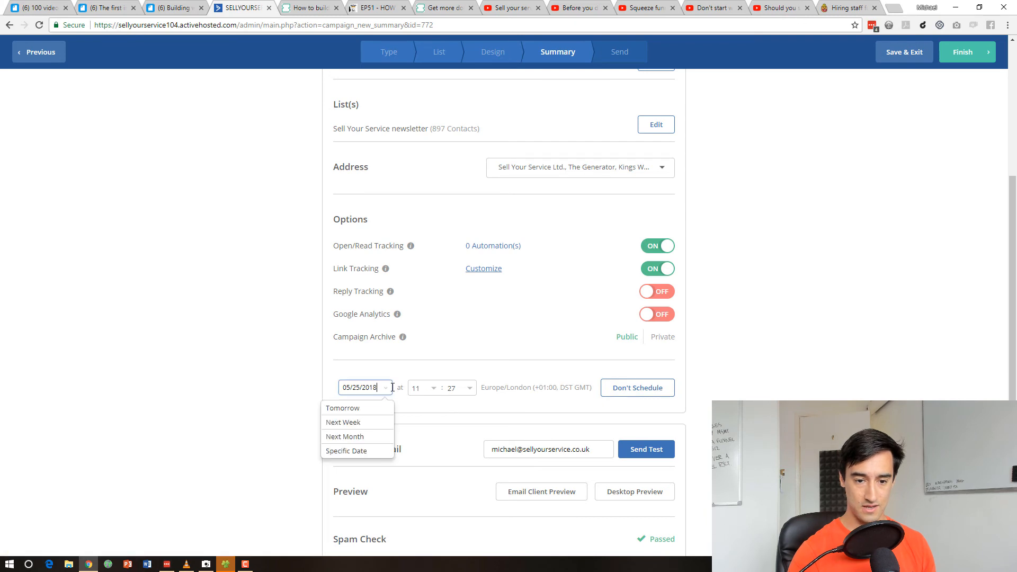
{"action": "left_click", "coordinate": [432, 389]}
{"action": "scroll", "coordinate": [424, 445], "scroll_direction": "down", "scroll_amount": 2}
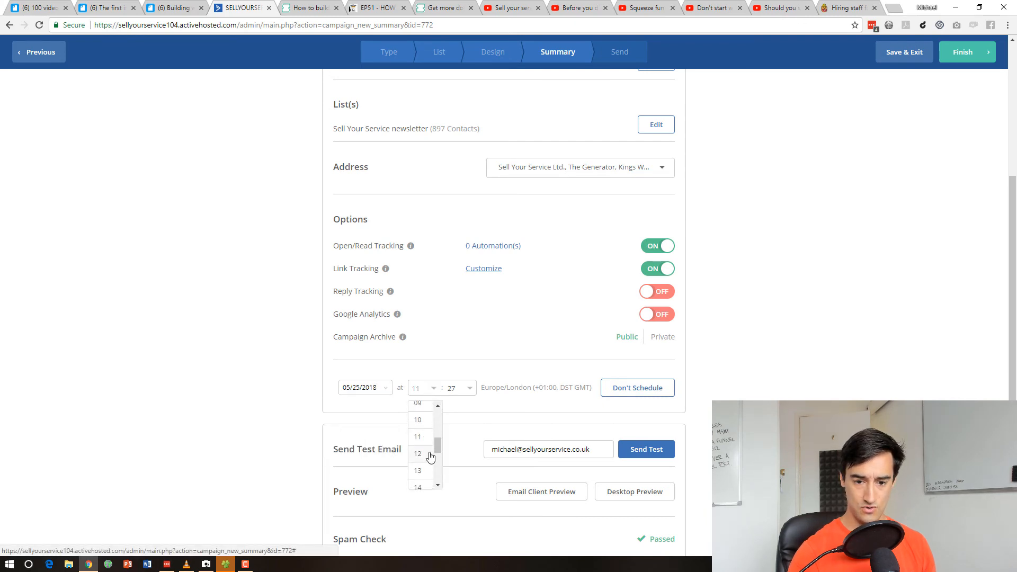
{"action": "left_click", "coordinate": [421, 471]}
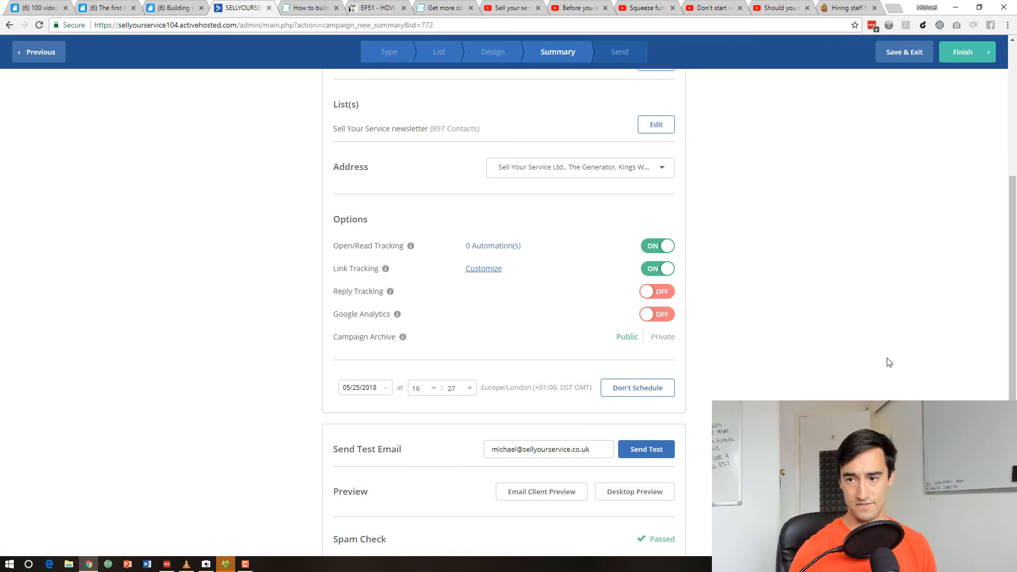
{"action": "scroll", "coordinate": [889, 339], "scroll_direction": "up", "scroll_amount": 2}
{"action": "left_click", "coordinate": [958, 59]}
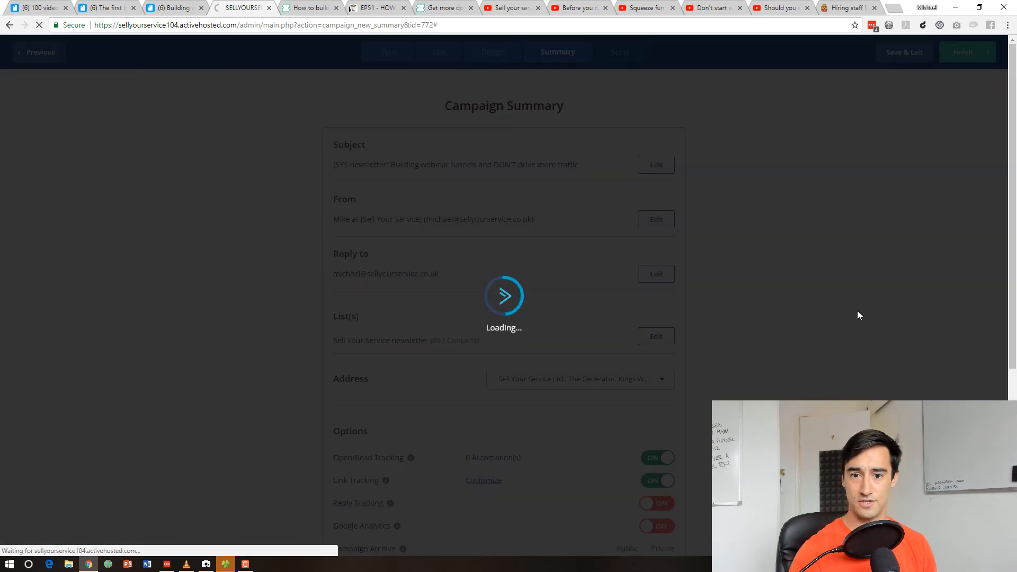